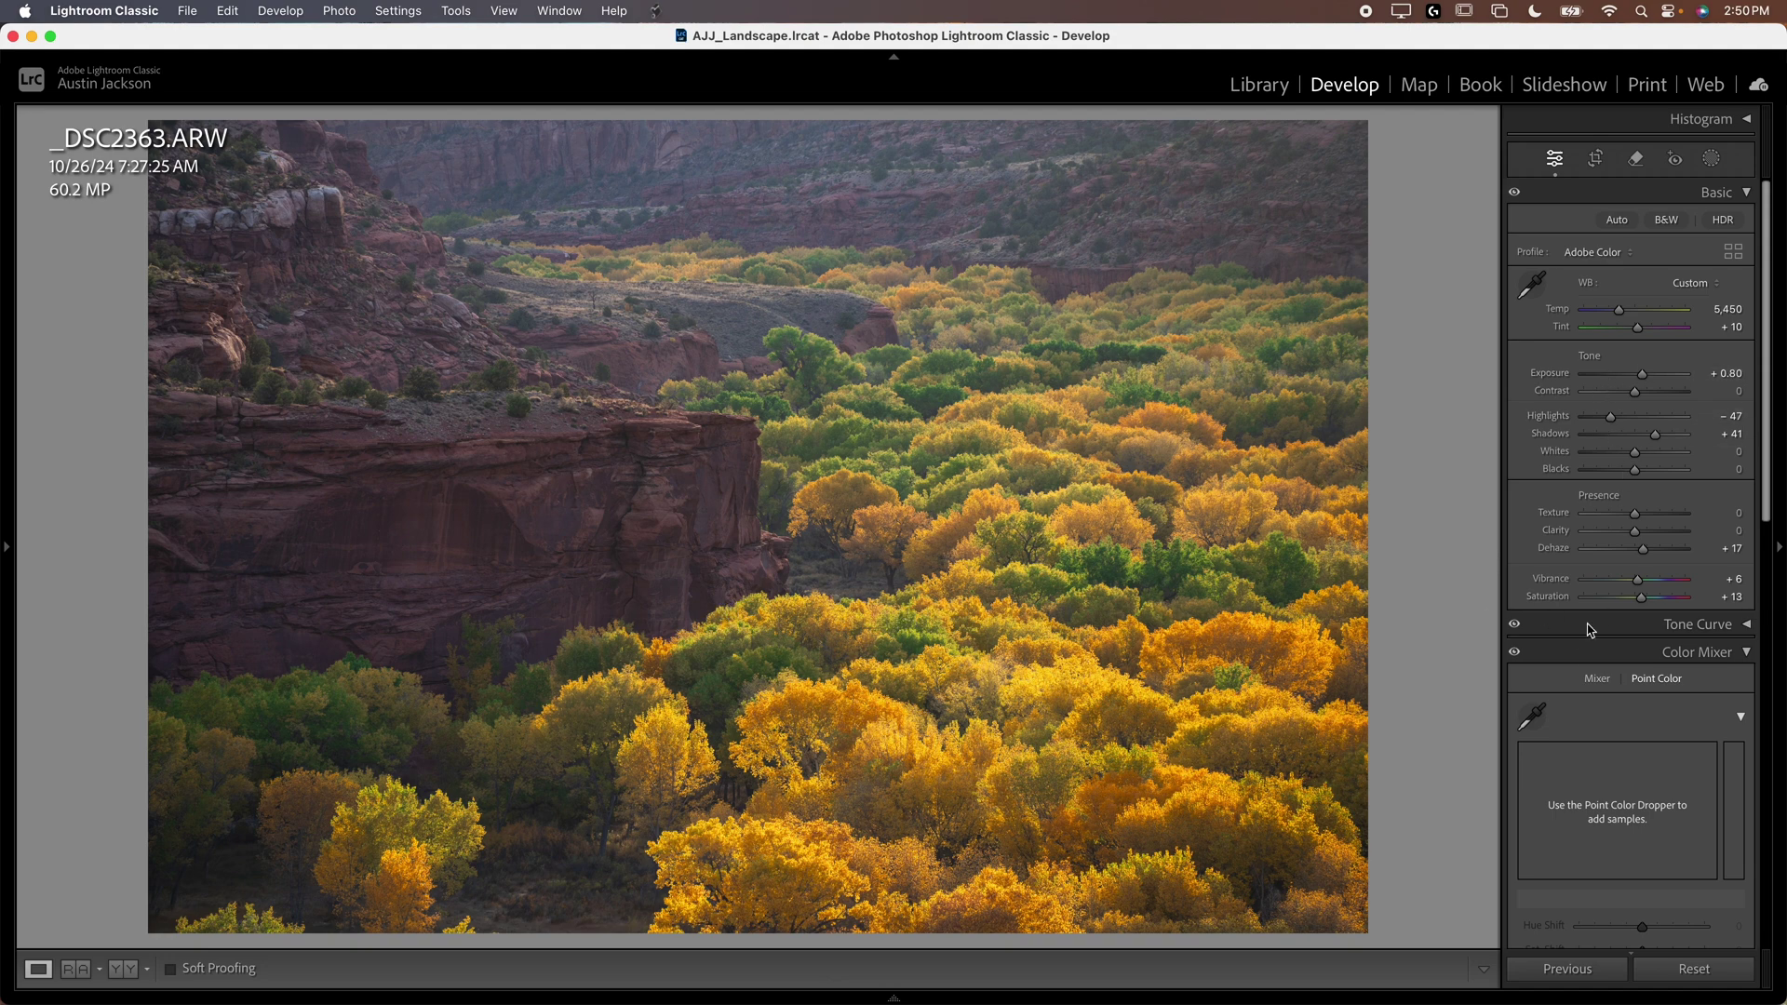
From the Lightroom filmstrip, send the canyon photo _DSC2363.ARW to Photoshop 2025 via Edit In
scroll(1589, 629, "down", 5)
scroll(1545, 419, "up", 5)
mouse_move(765, 955)
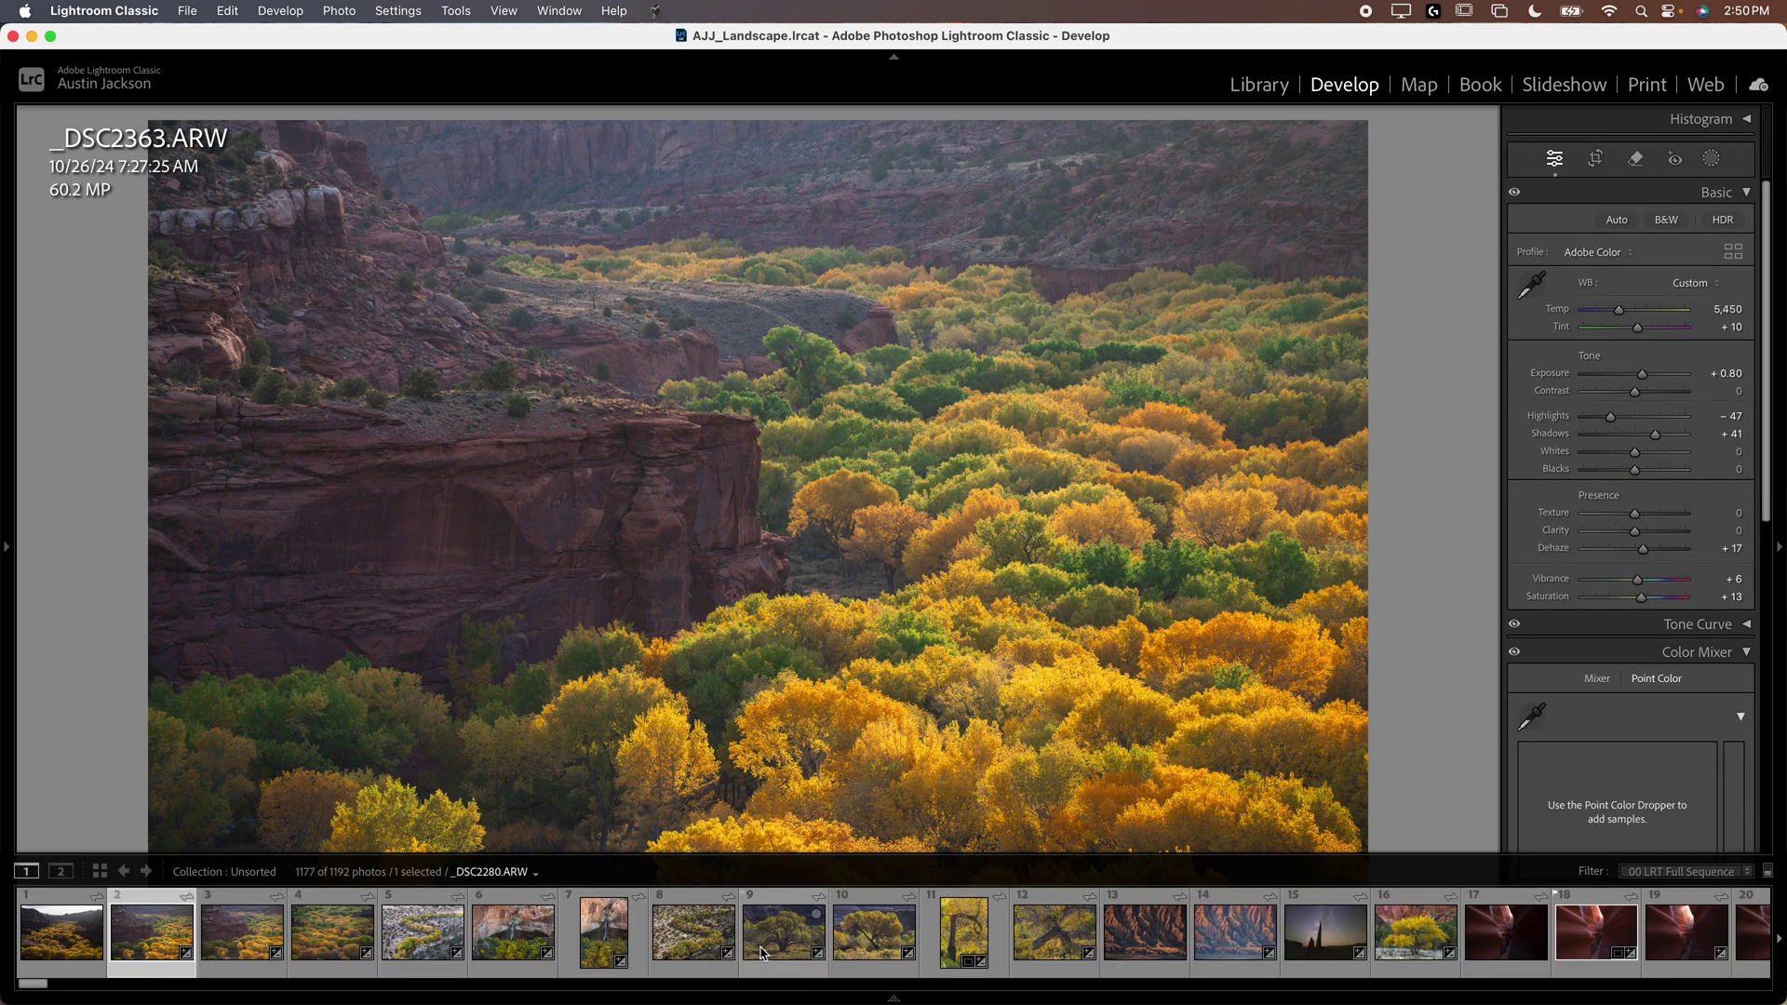
right_click(152, 935)
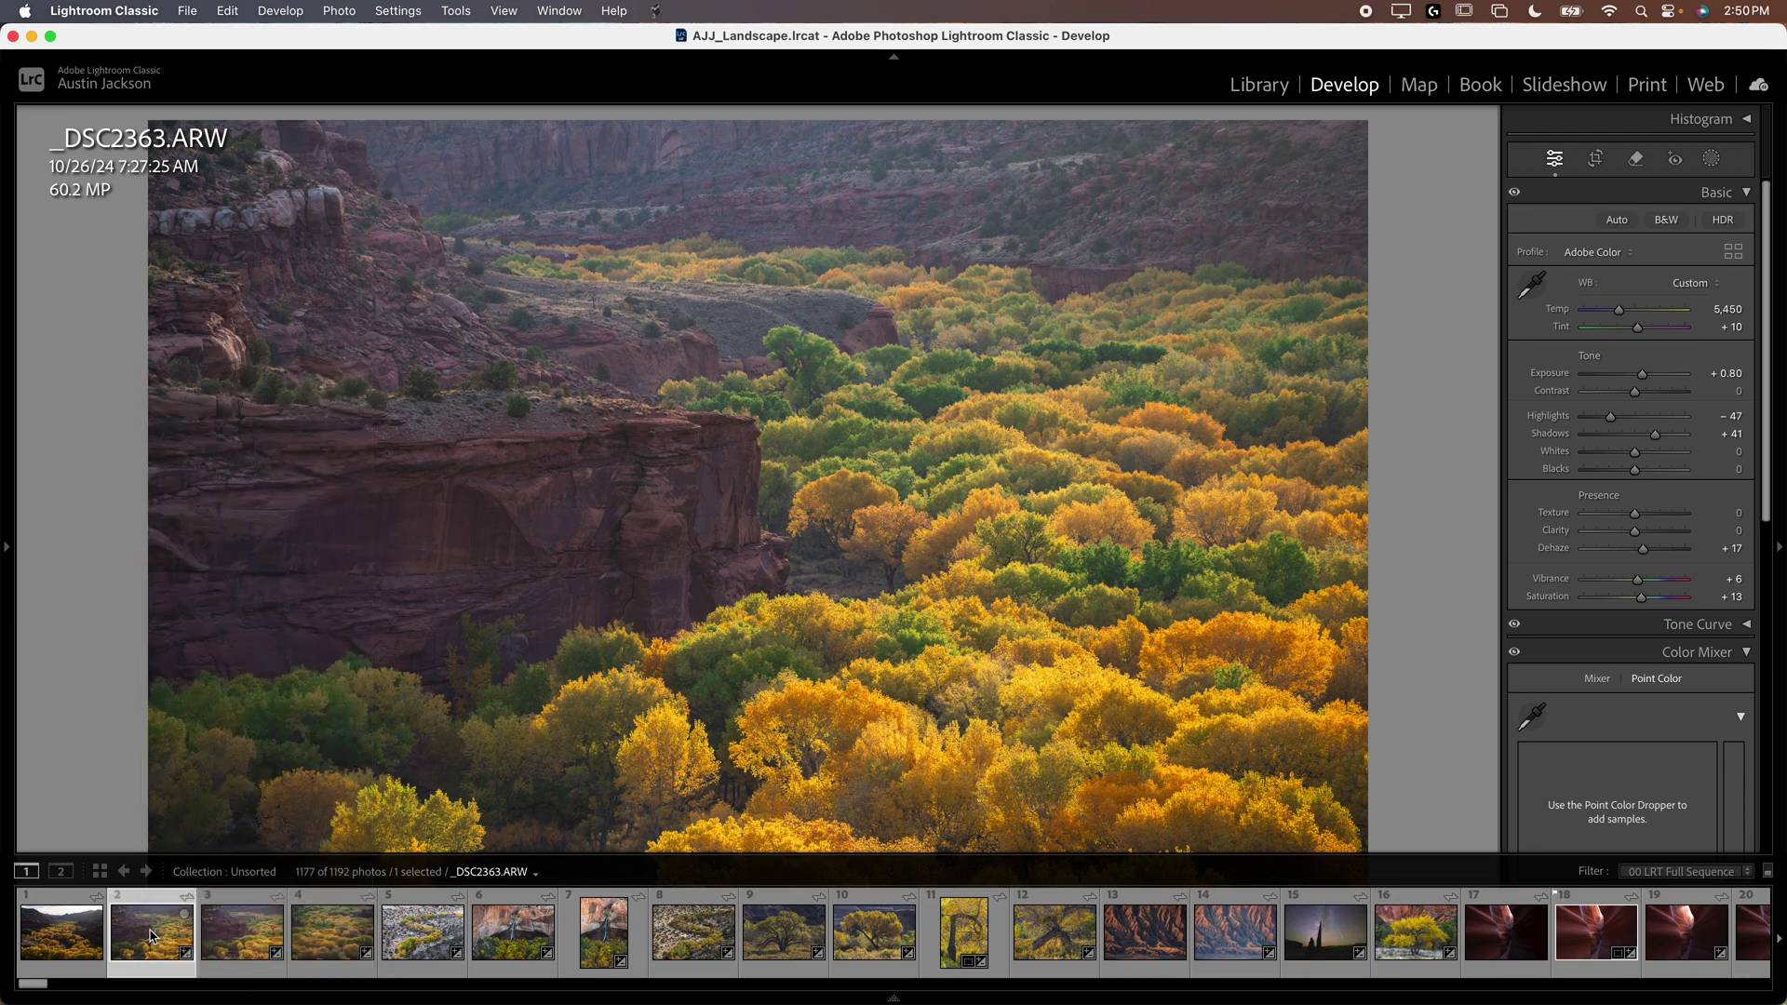
right_click(152, 935)
mouse_move(186, 503)
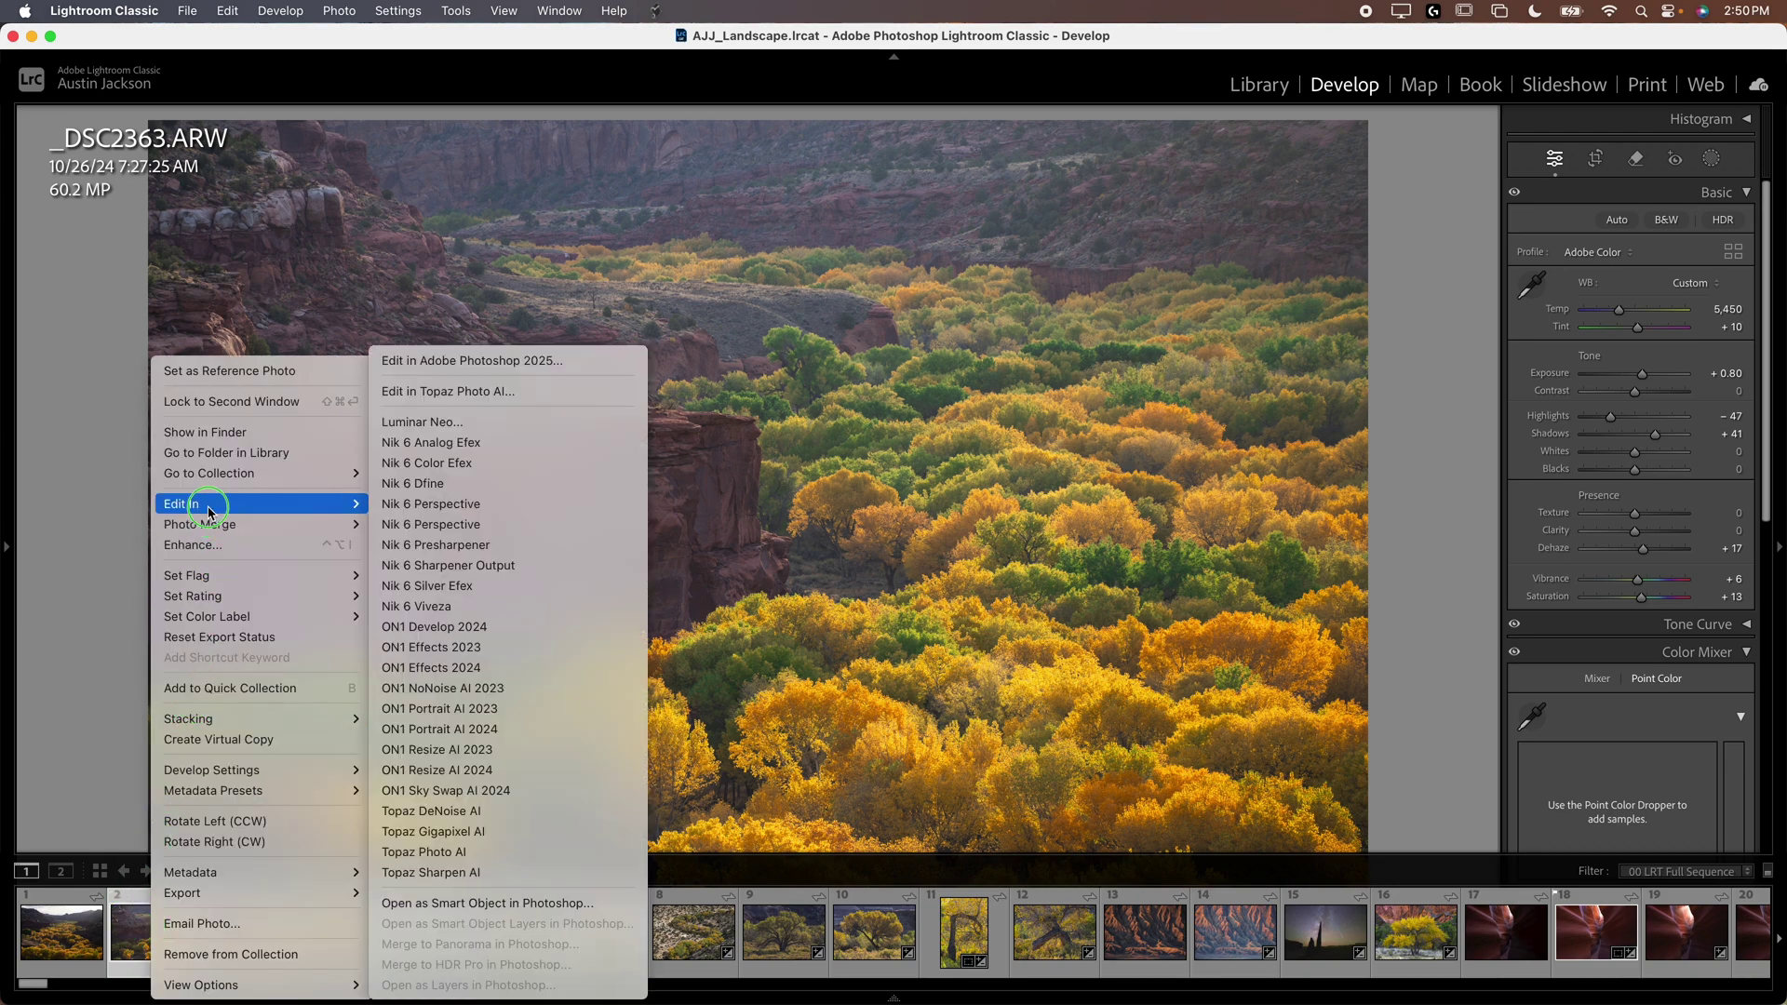
left_click(452, 392)
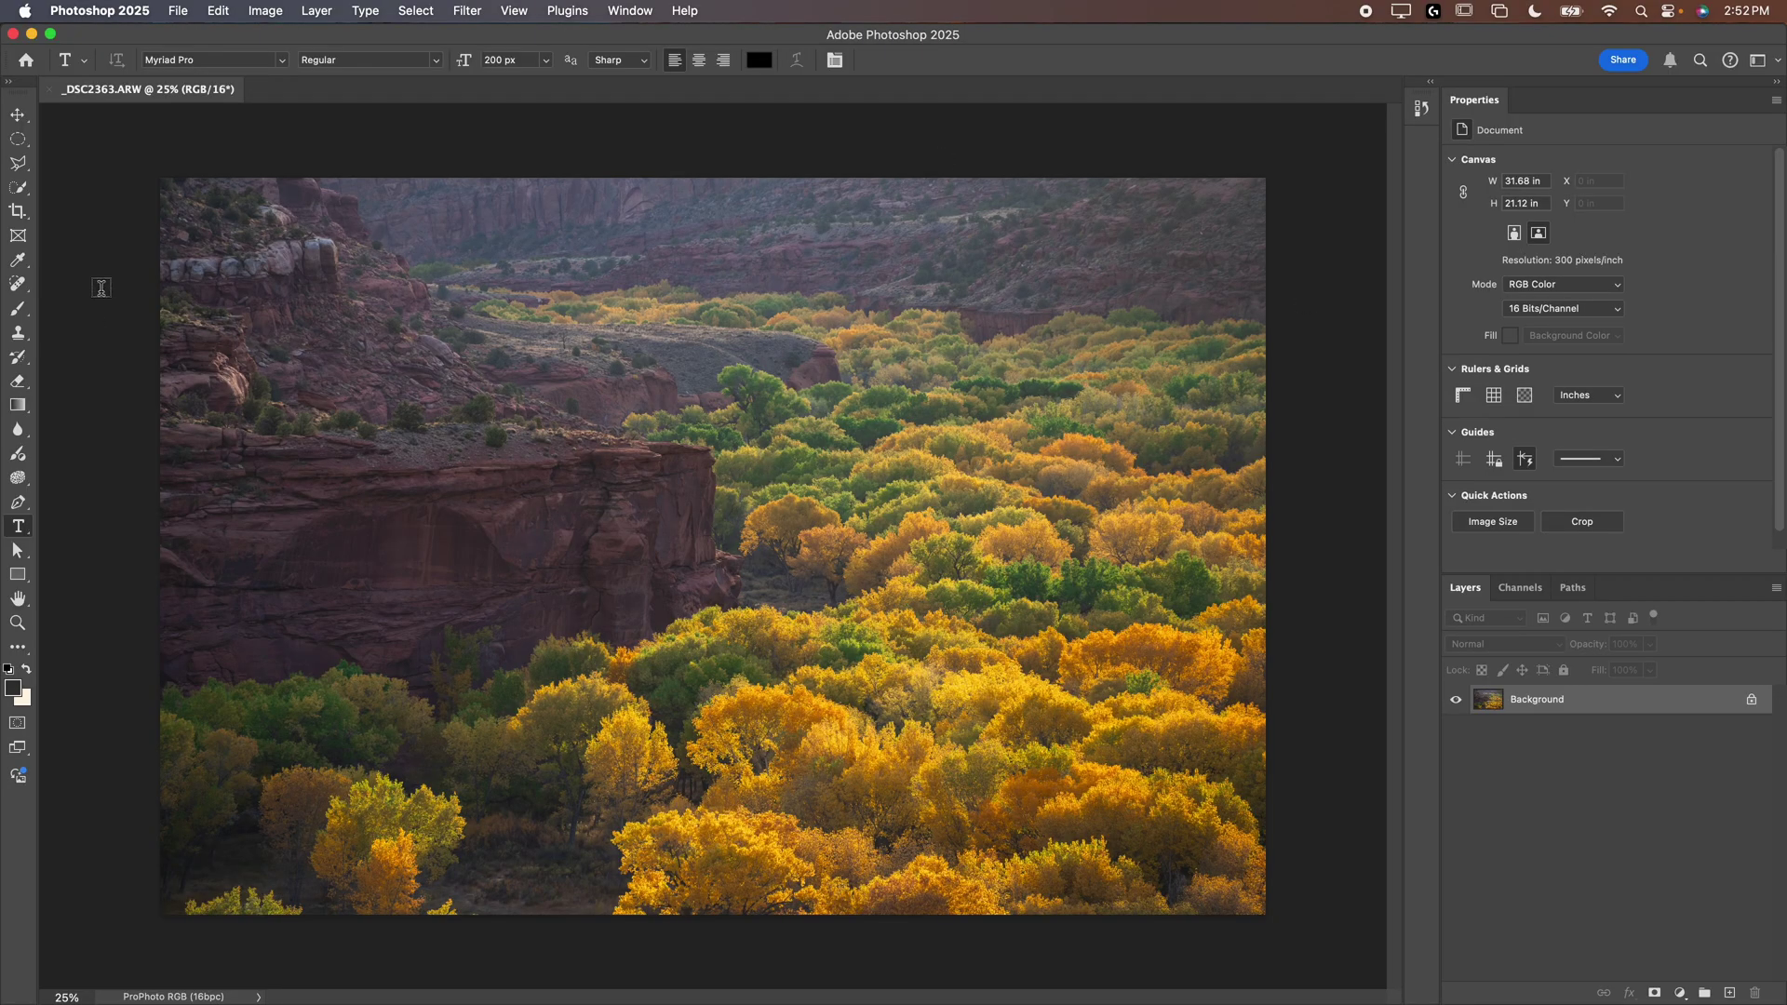
Apply Reset Essentials from the Window > Workspace menu
left_click(633, 11)
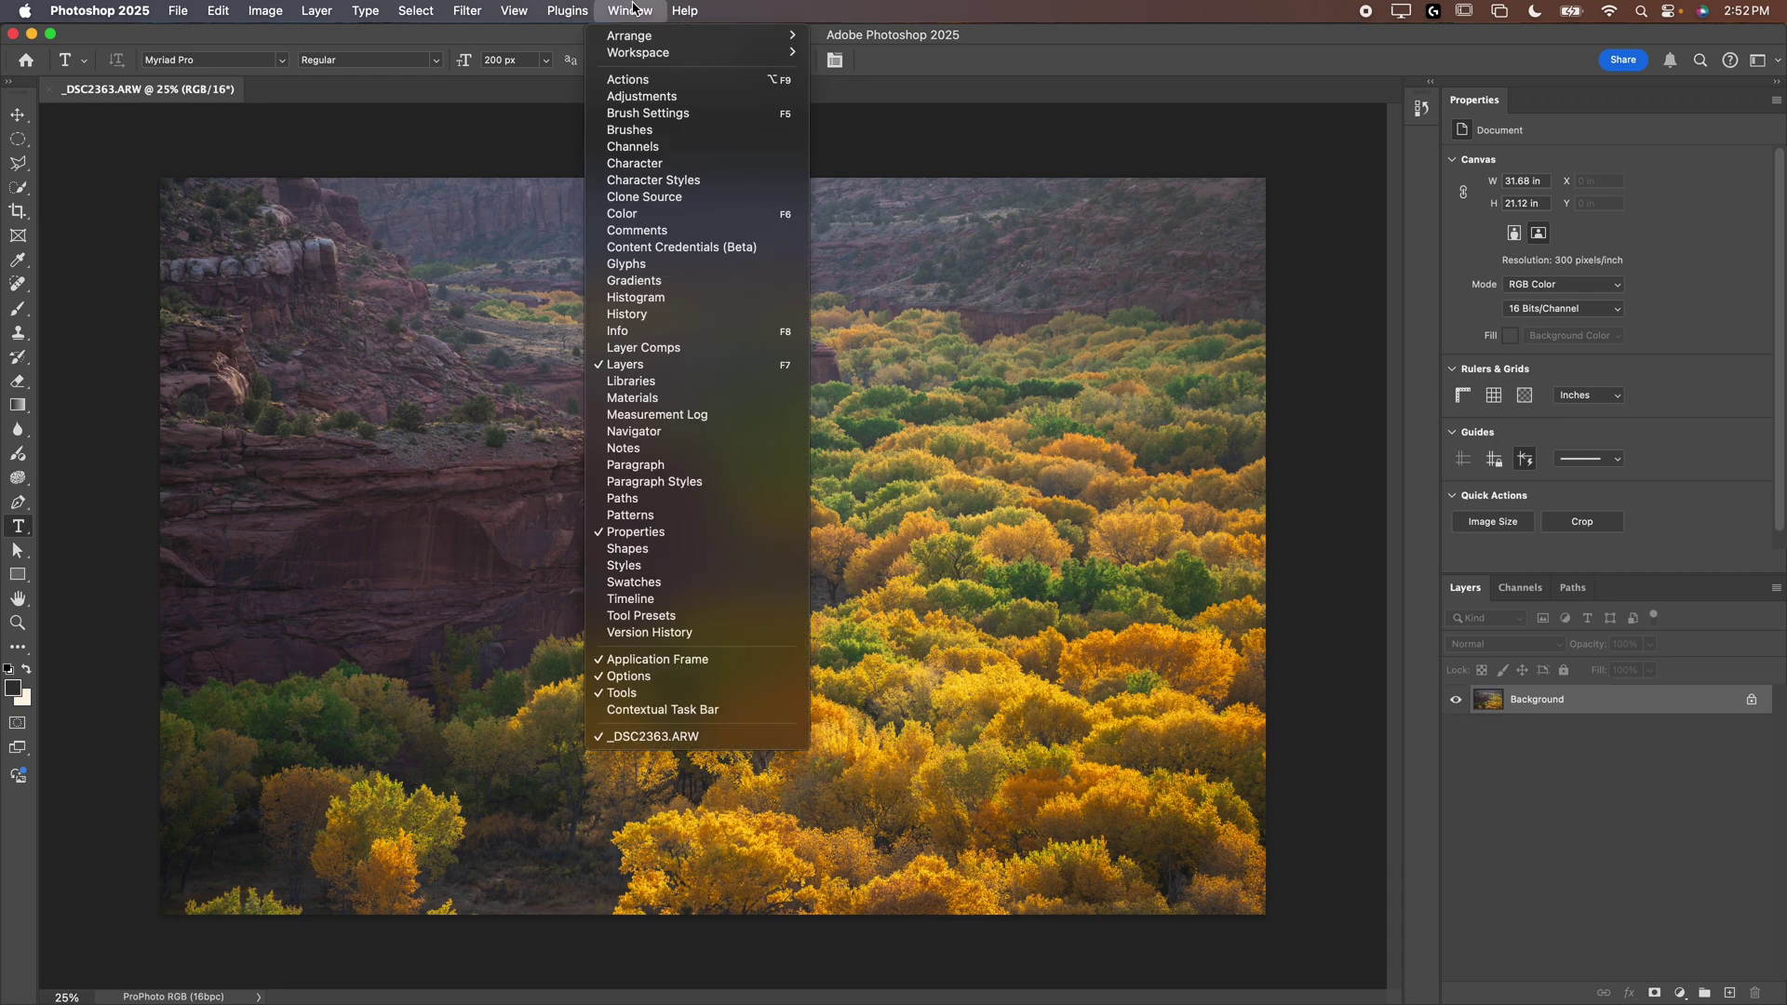
mouse_move(643, 58)
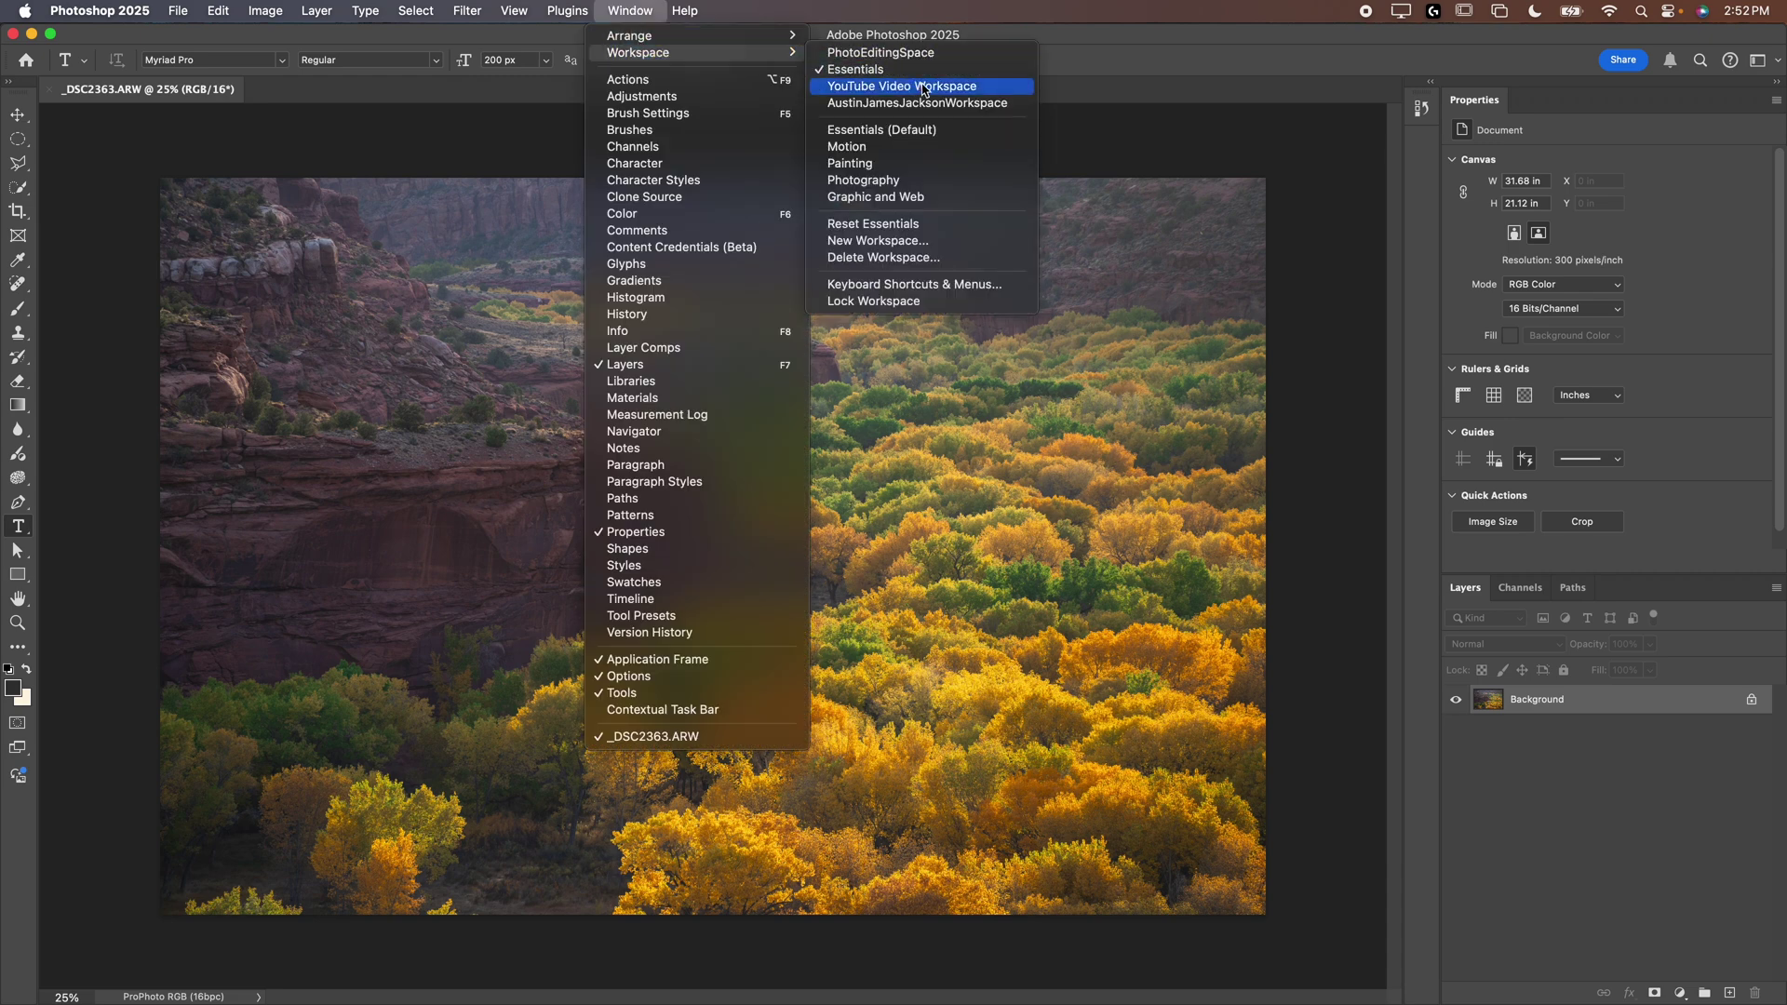
left_click(905, 225)
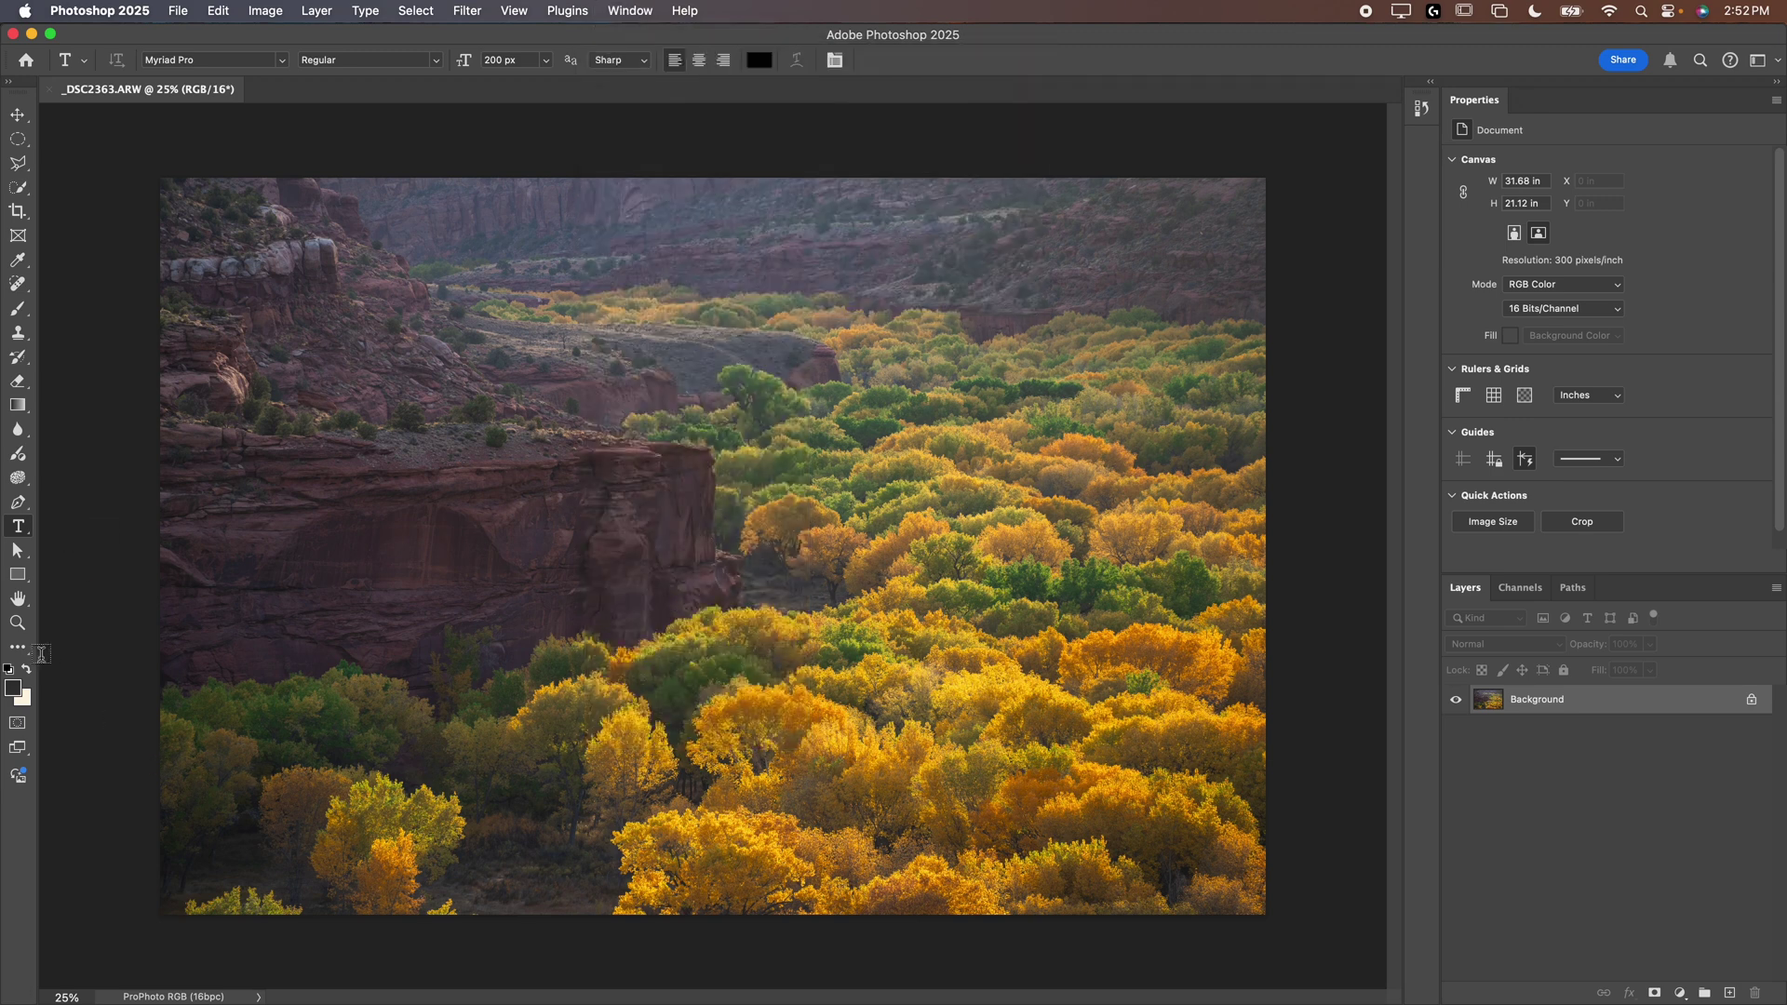
Open the Edit Toolbar window and close it with Done, leaving it unchanged
left_click(18, 649)
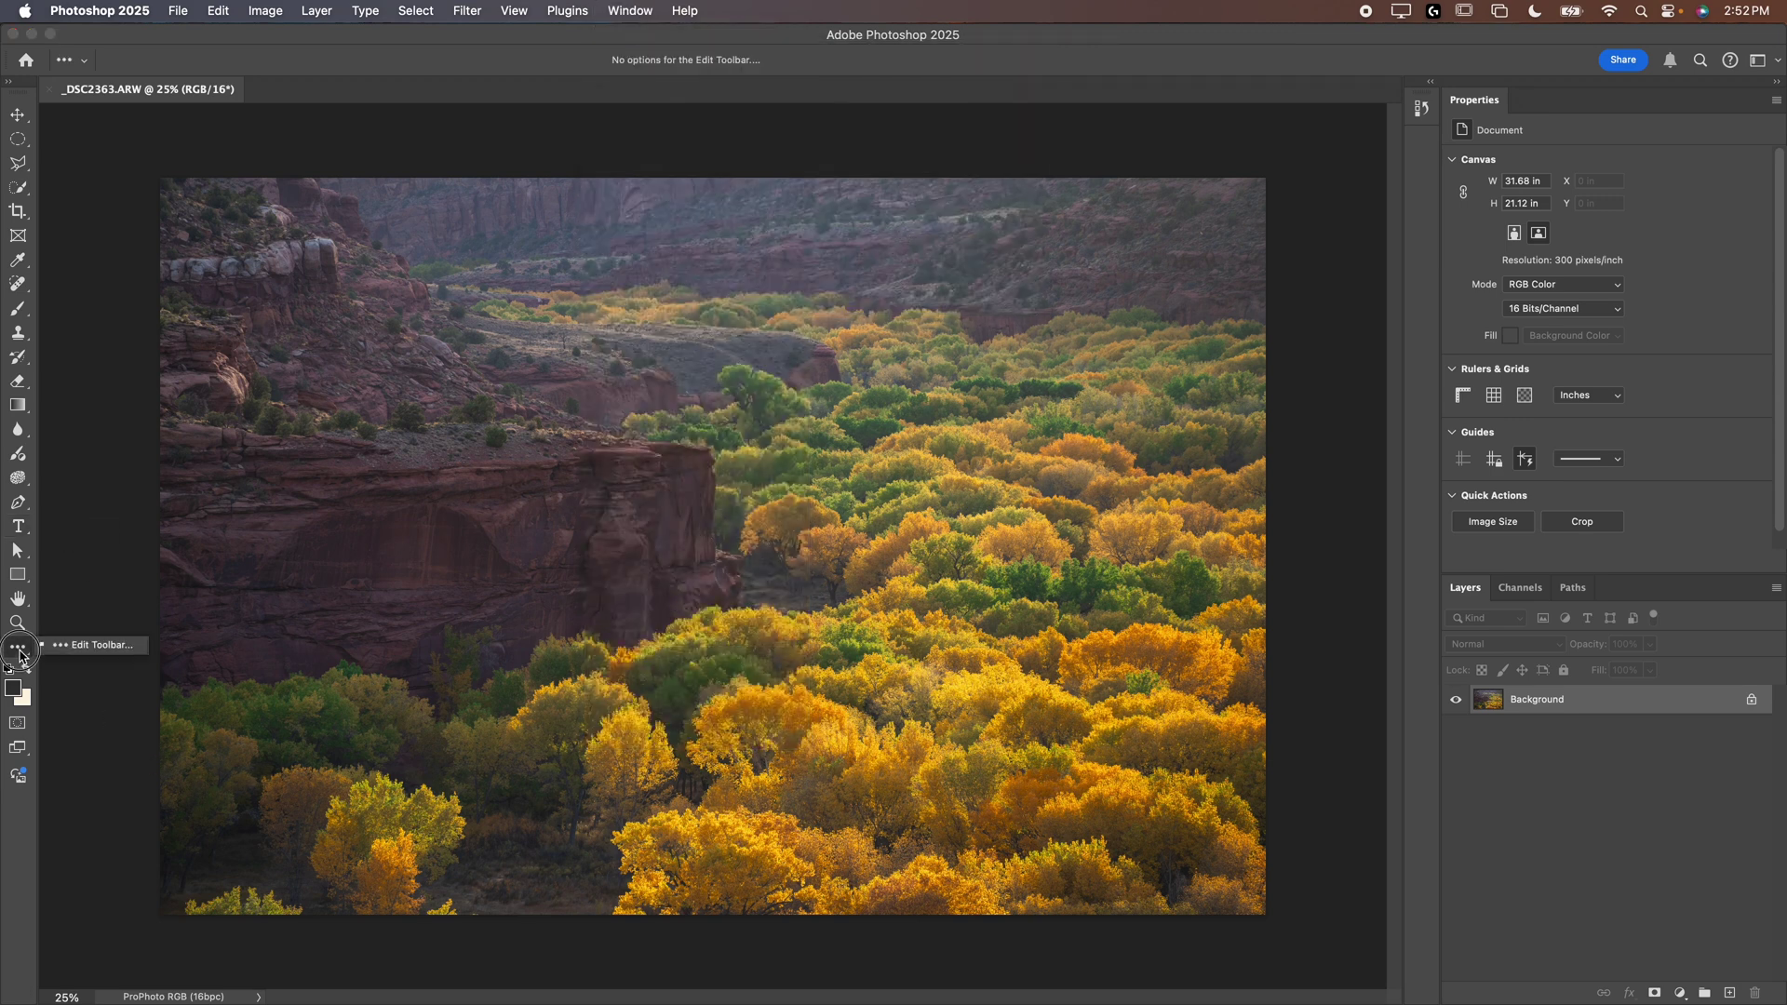
left_click(102, 643)
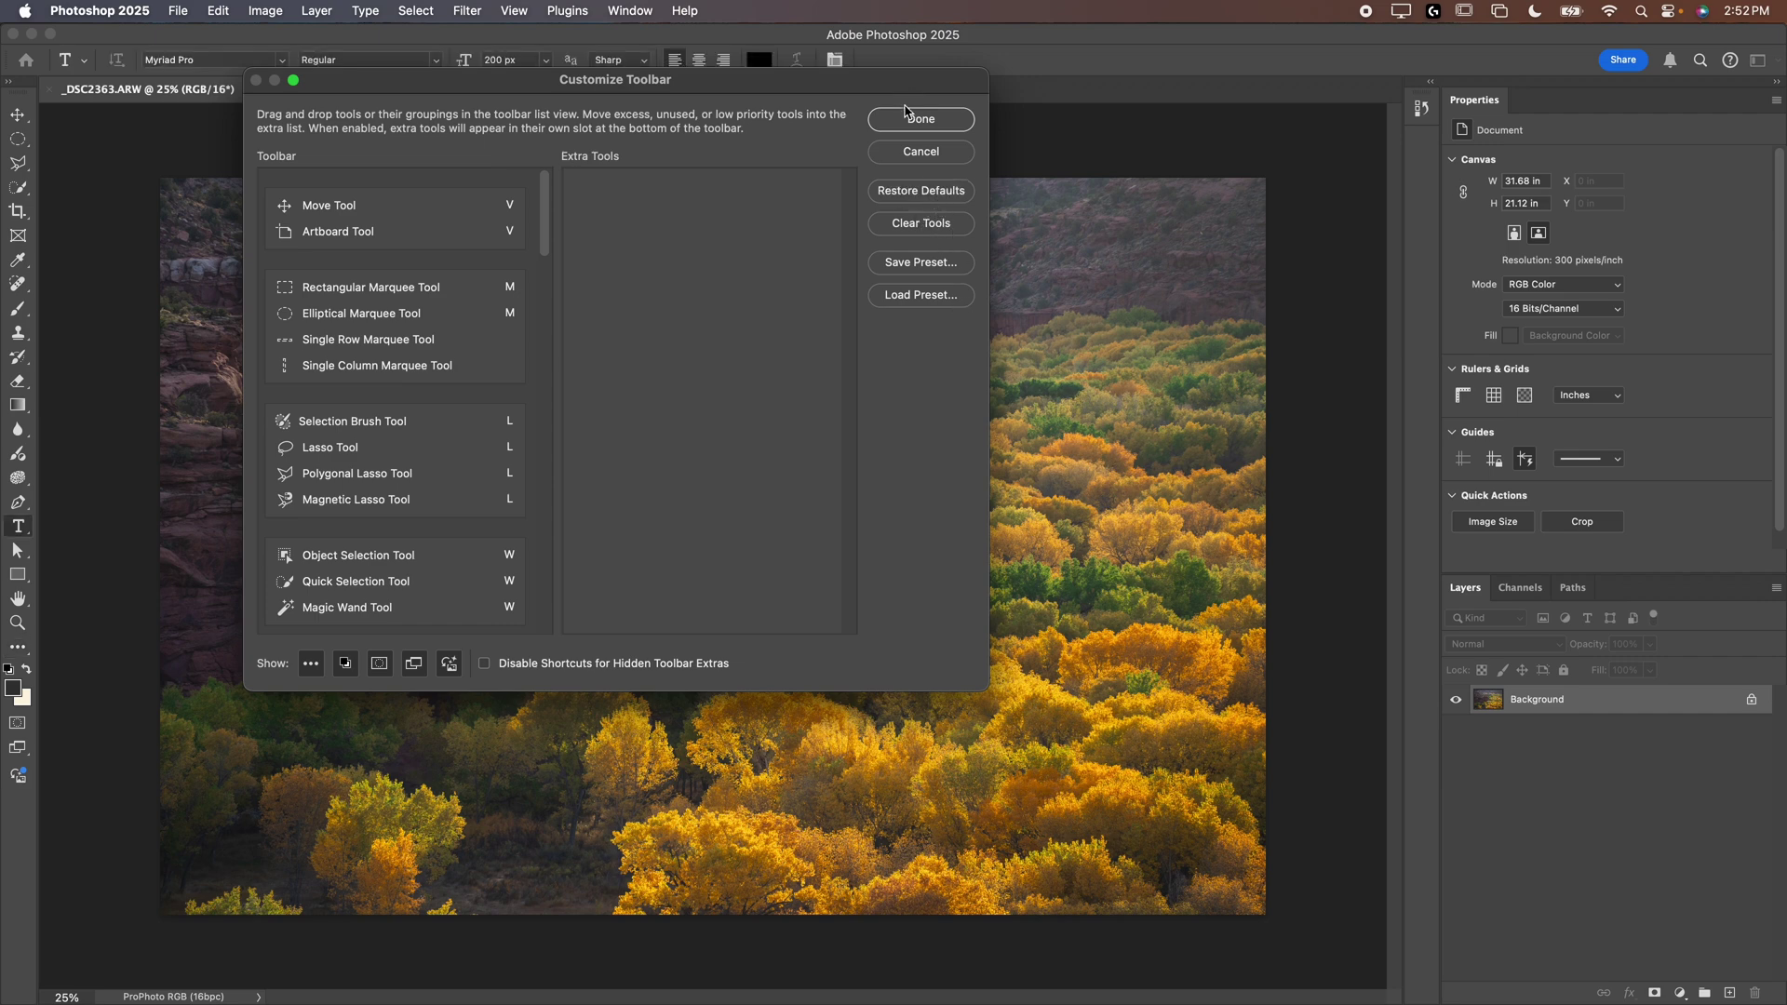
left_click(909, 119)
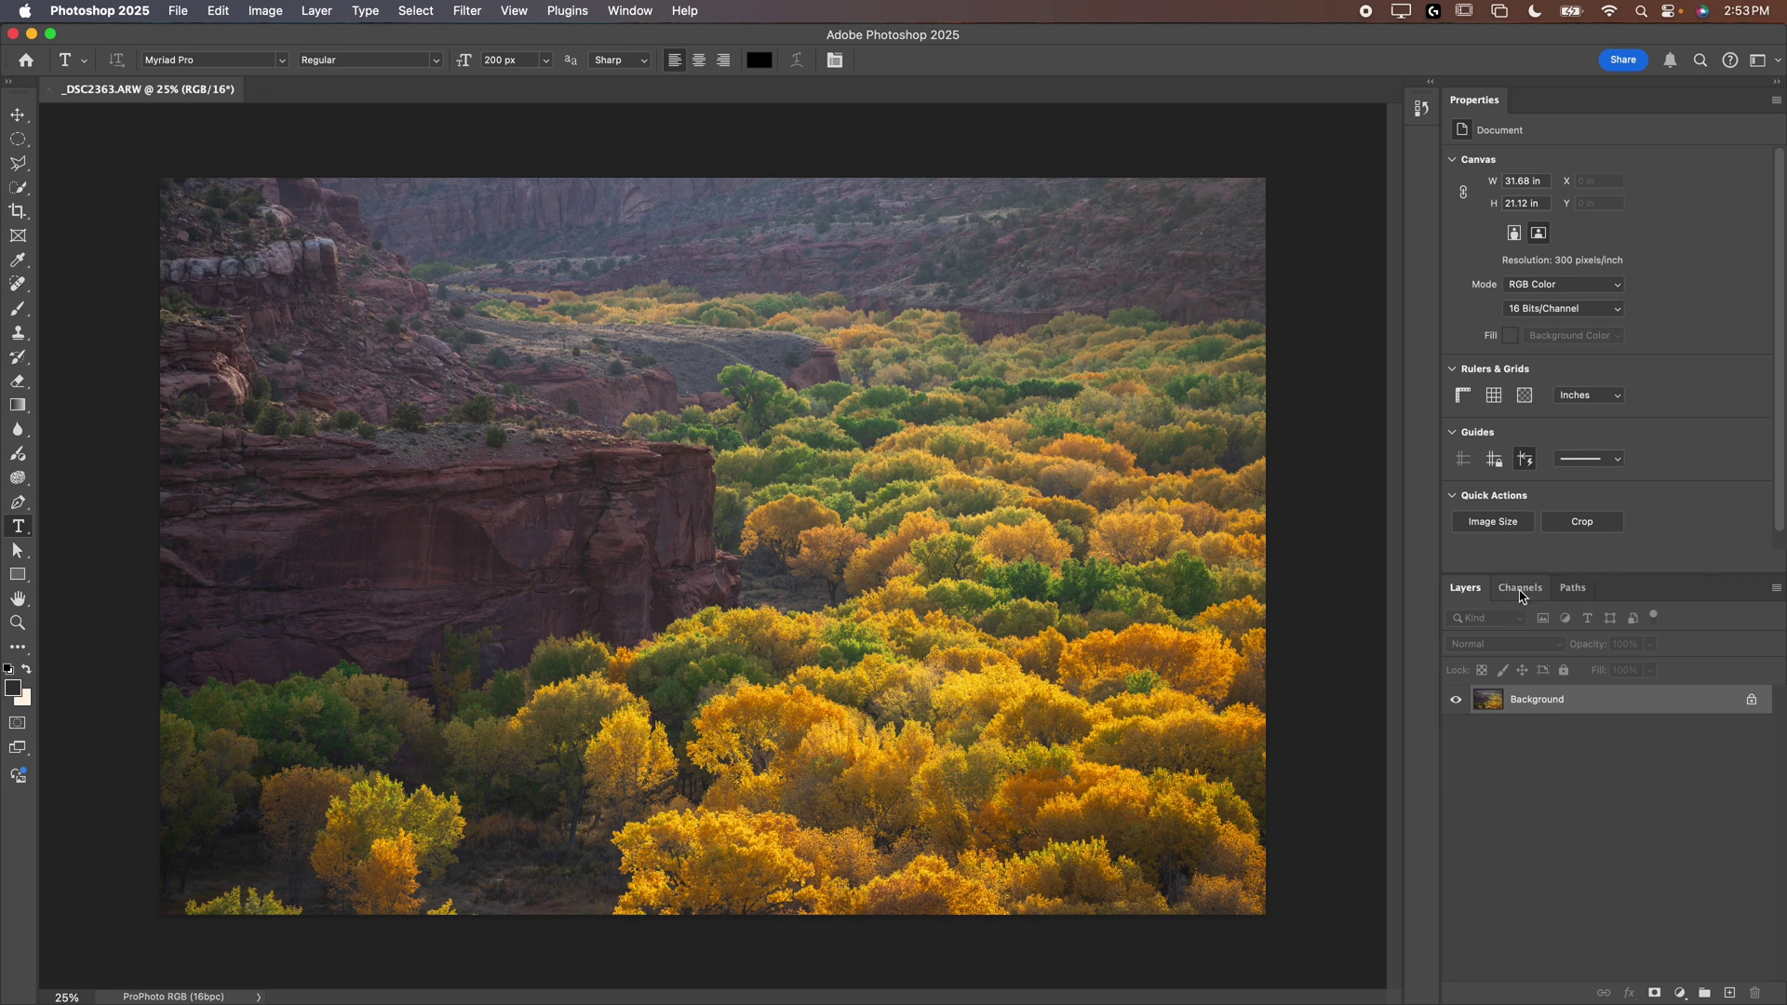
left_click_drag(1520, 587, 1000, 463)
Close the Channels panel and the Paths panel, pulling Paths out of the dock first
left_click(973, 442)
left_click_drag(1507, 588, 940, 418)
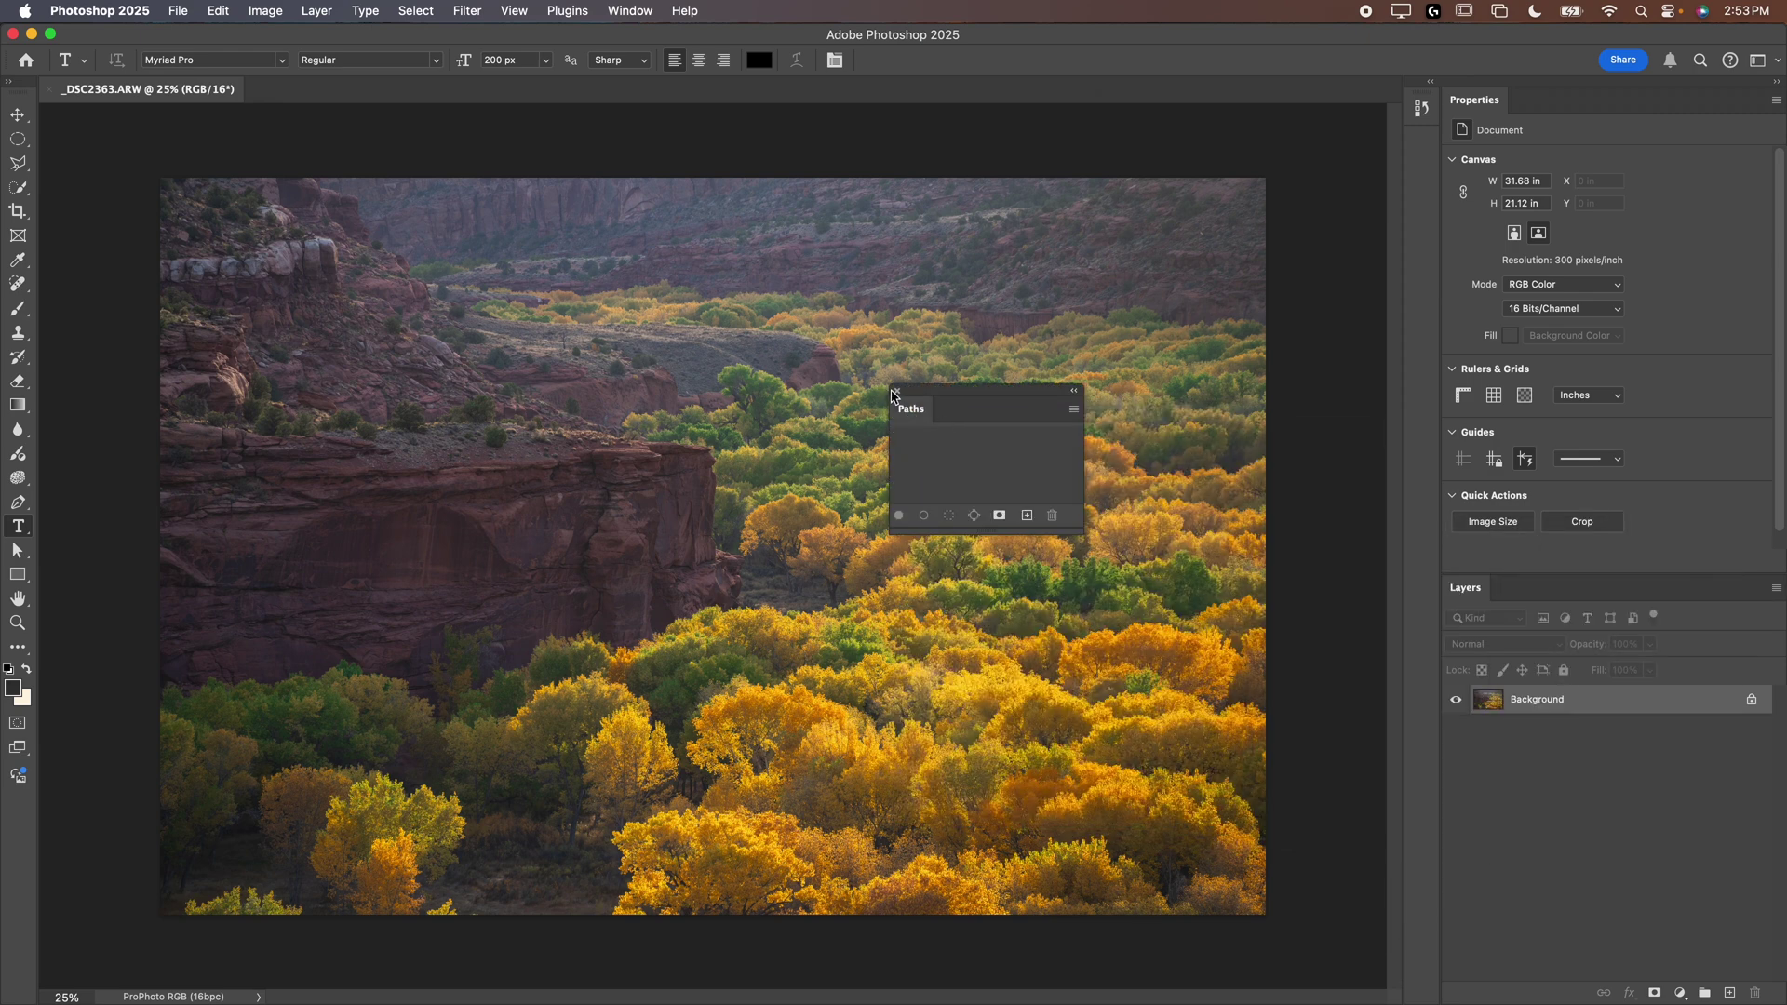
left_click(898, 393)
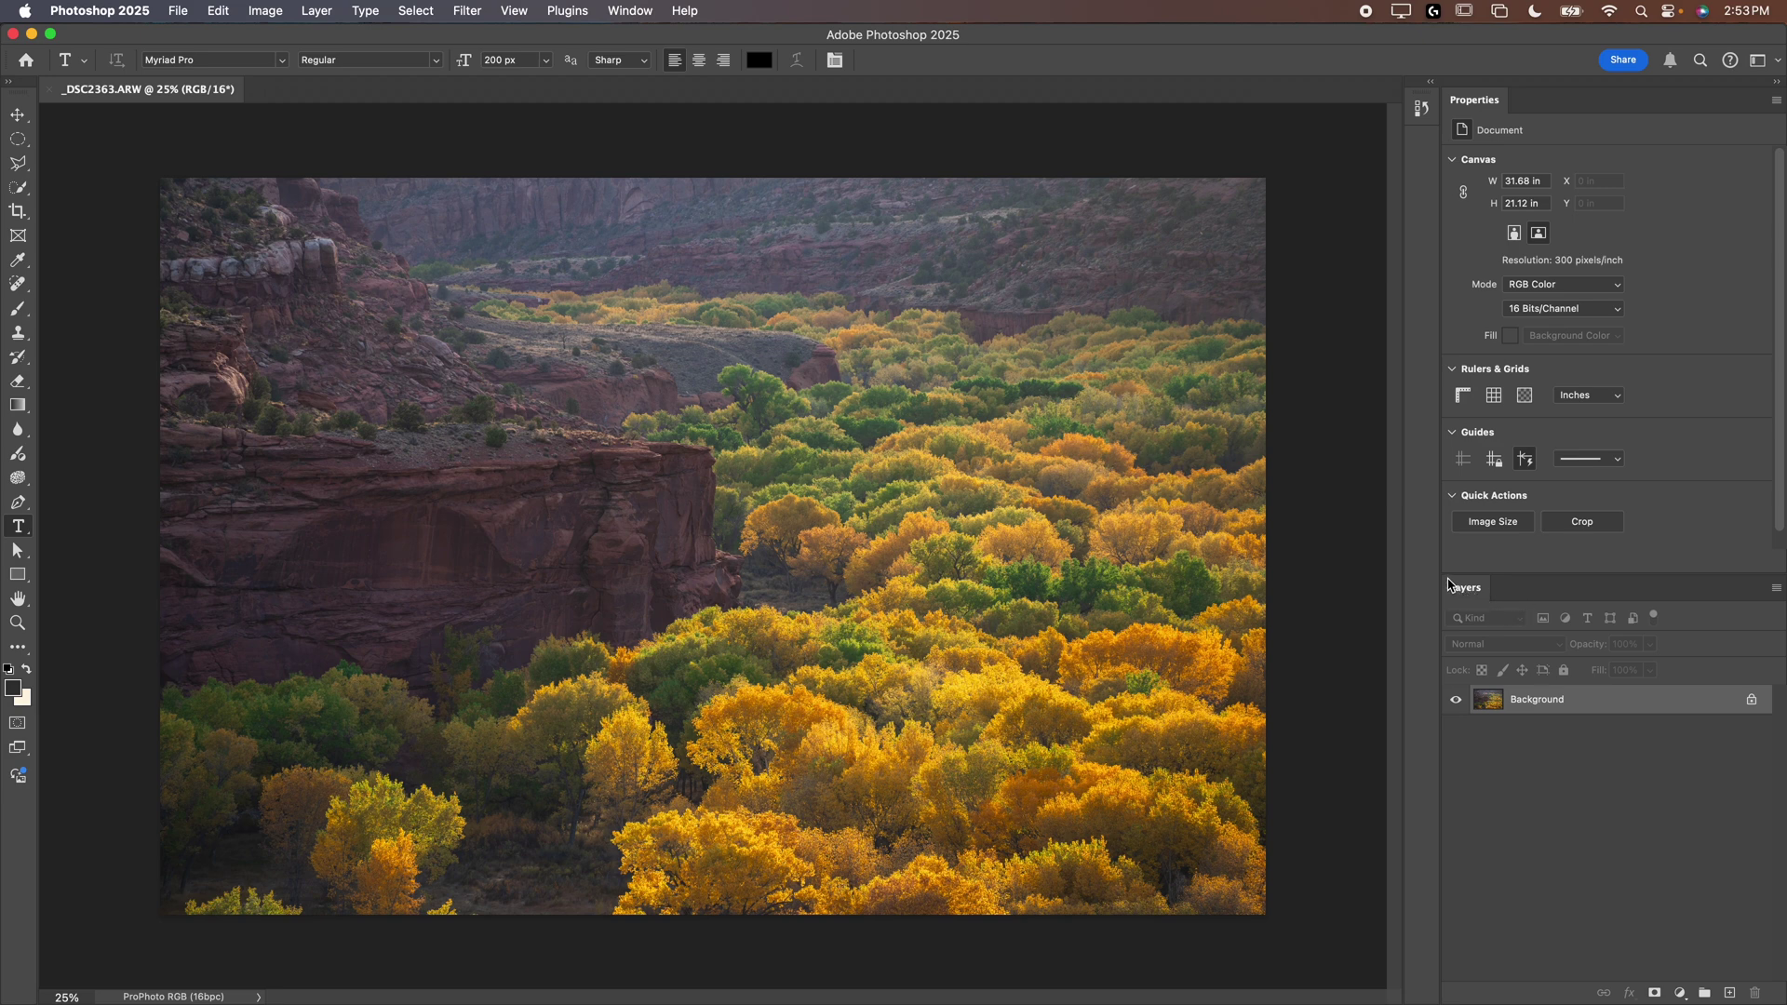
Narrow the panel dock, fit the photo with Cmd+0, and check the collapsed History panel
left_click_drag(1441, 560, 1519, 551)
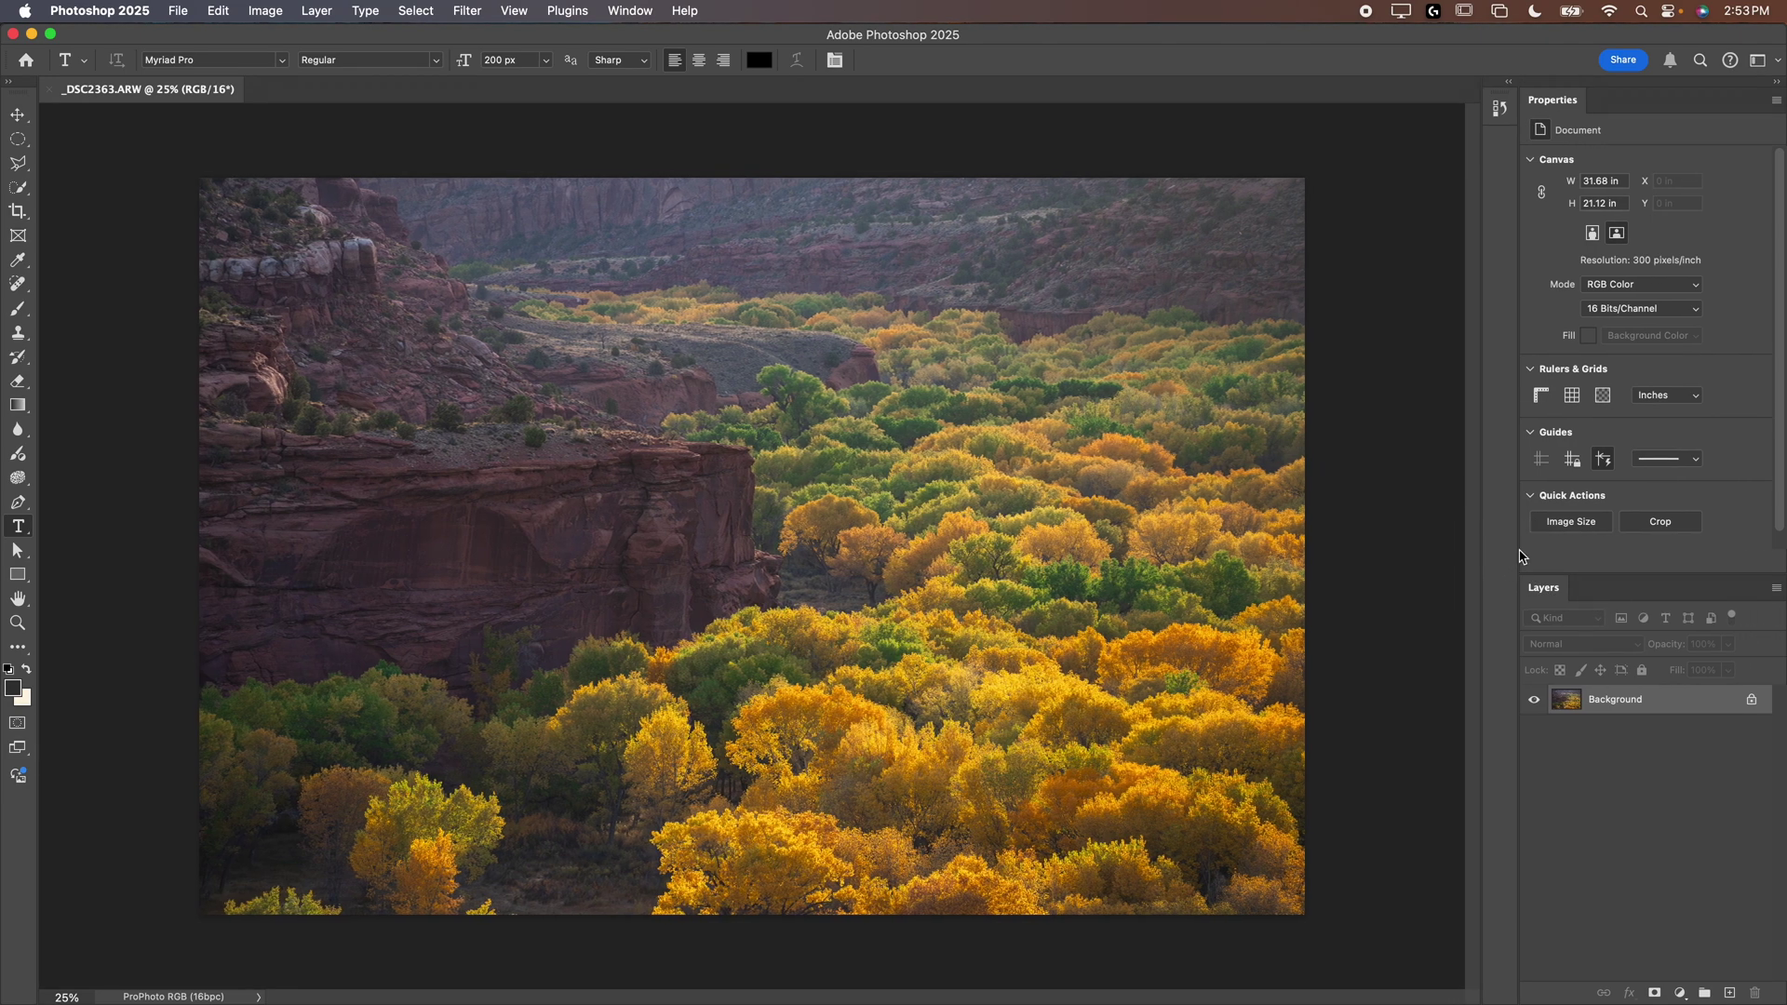
key("super+0")
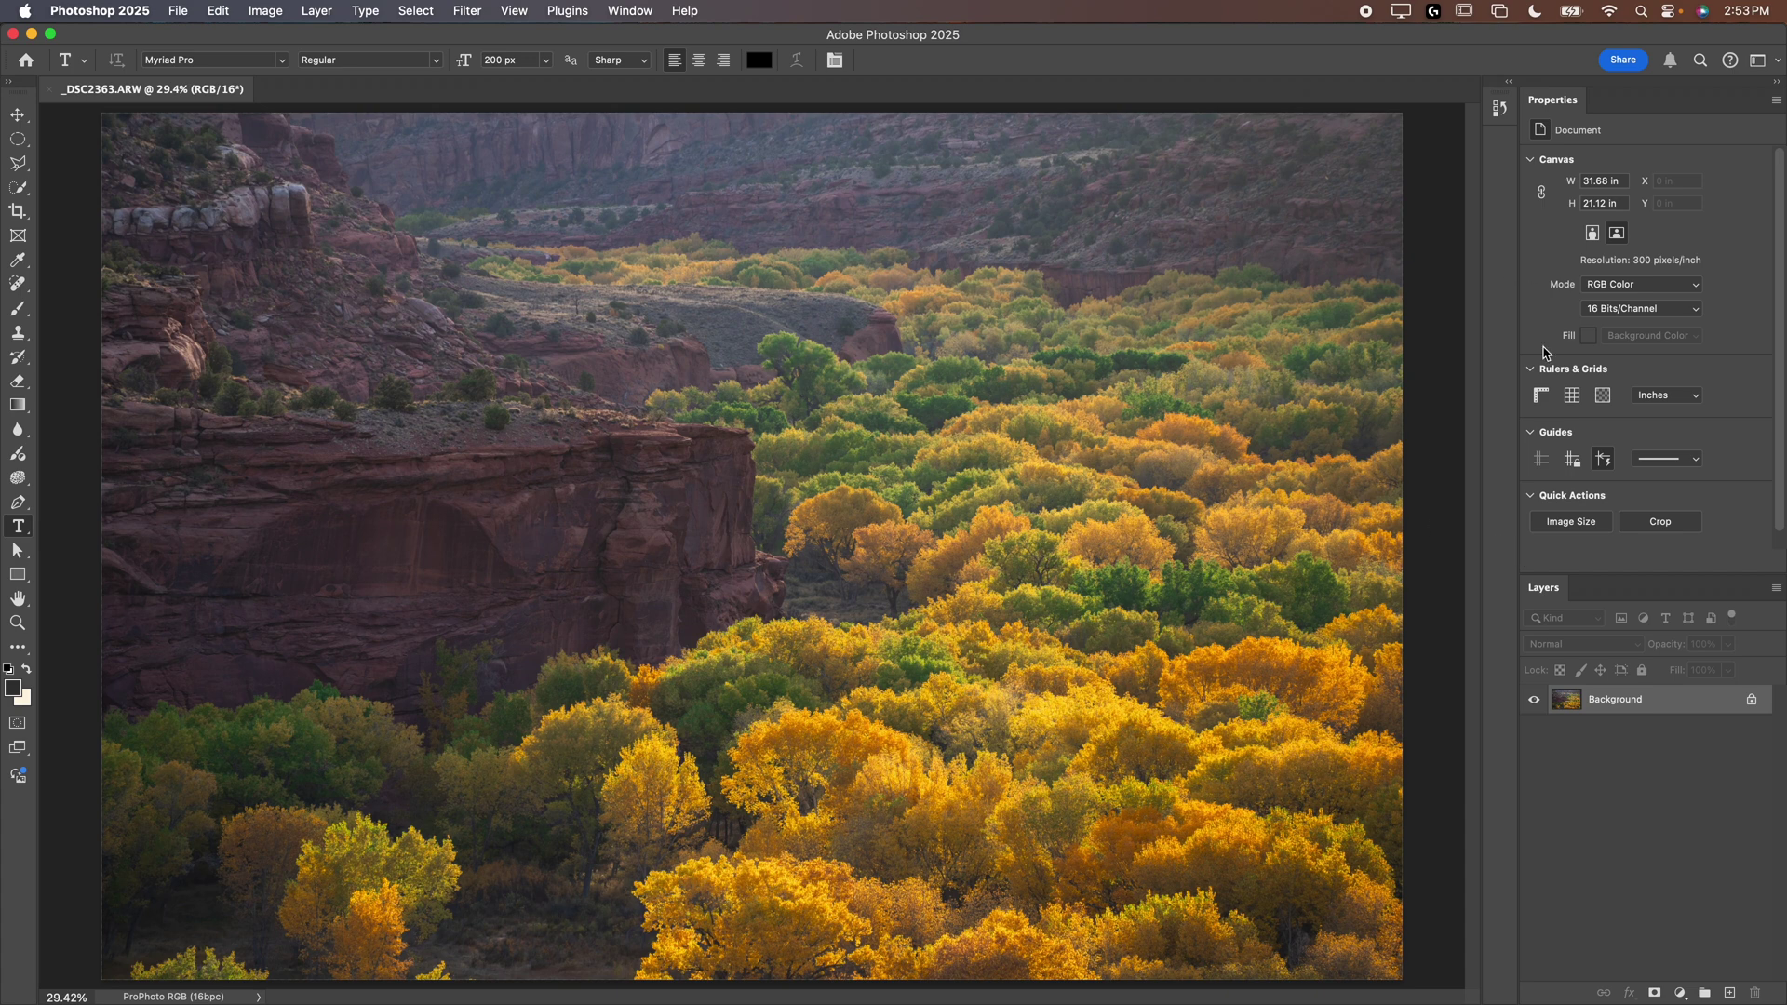
left_click(1500, 108)
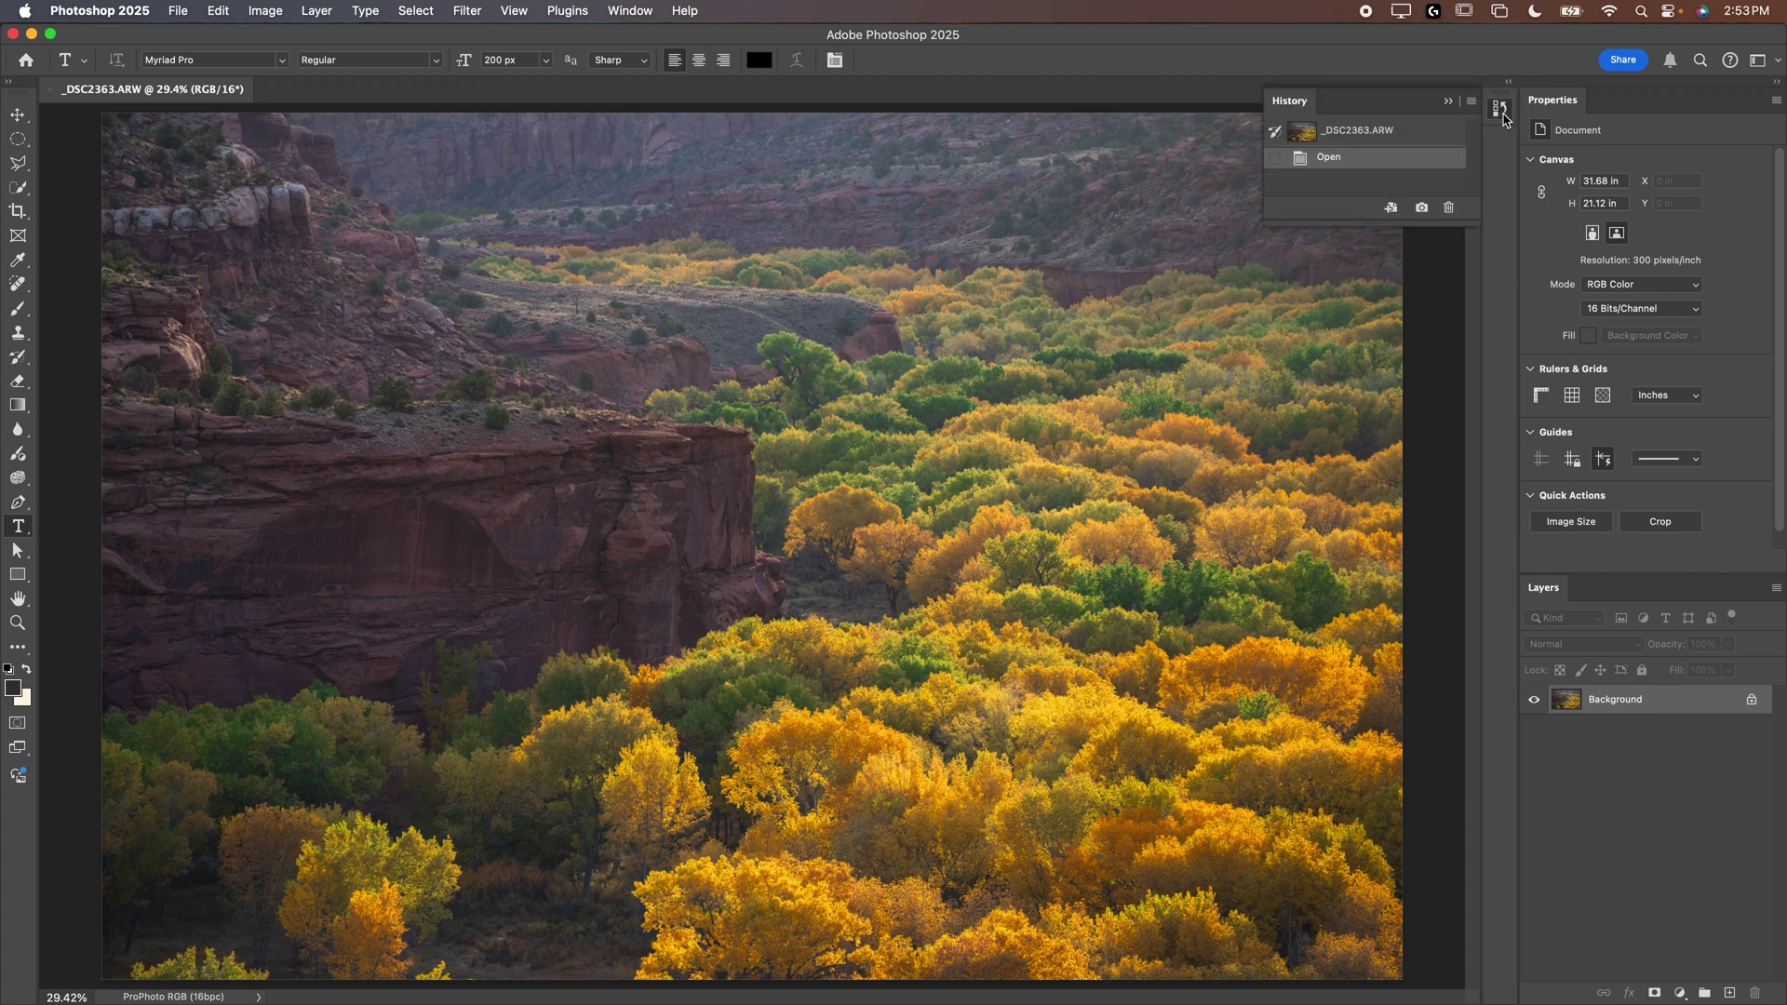
left_click(1448, 101)
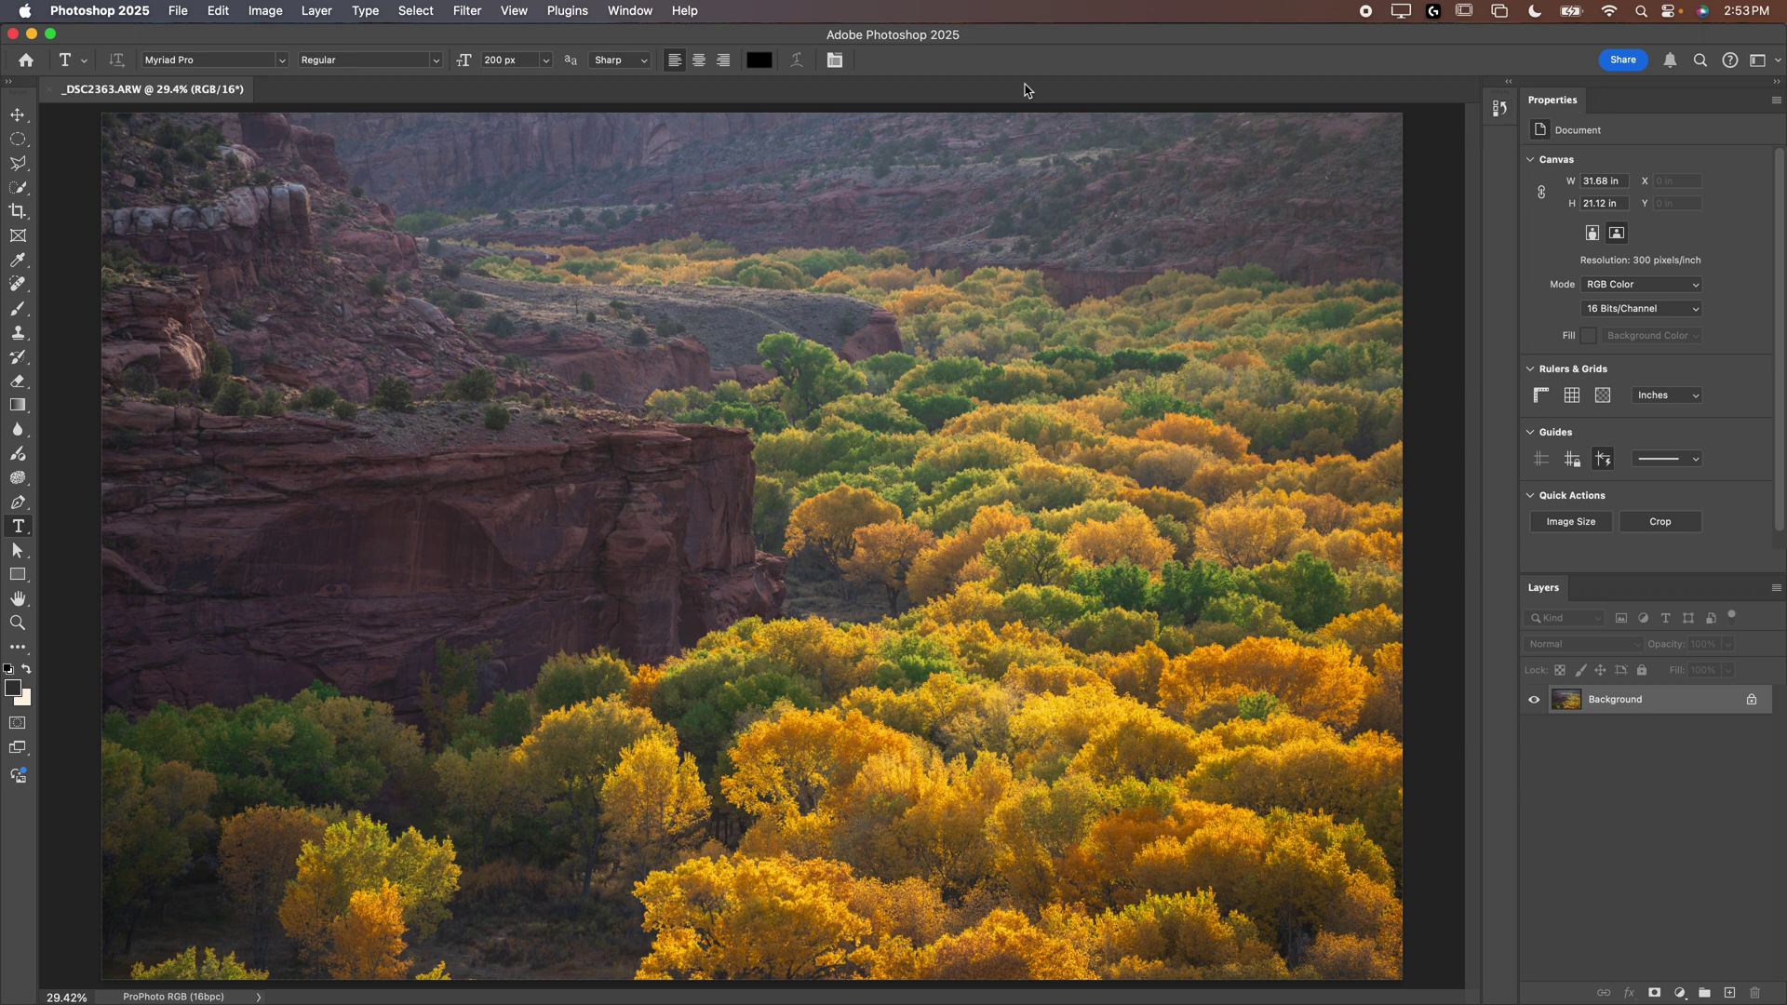
Show the Histogram panel from the Window menu and drag it into the dock
left_click(633, 10)
mouse_move(642, 54)
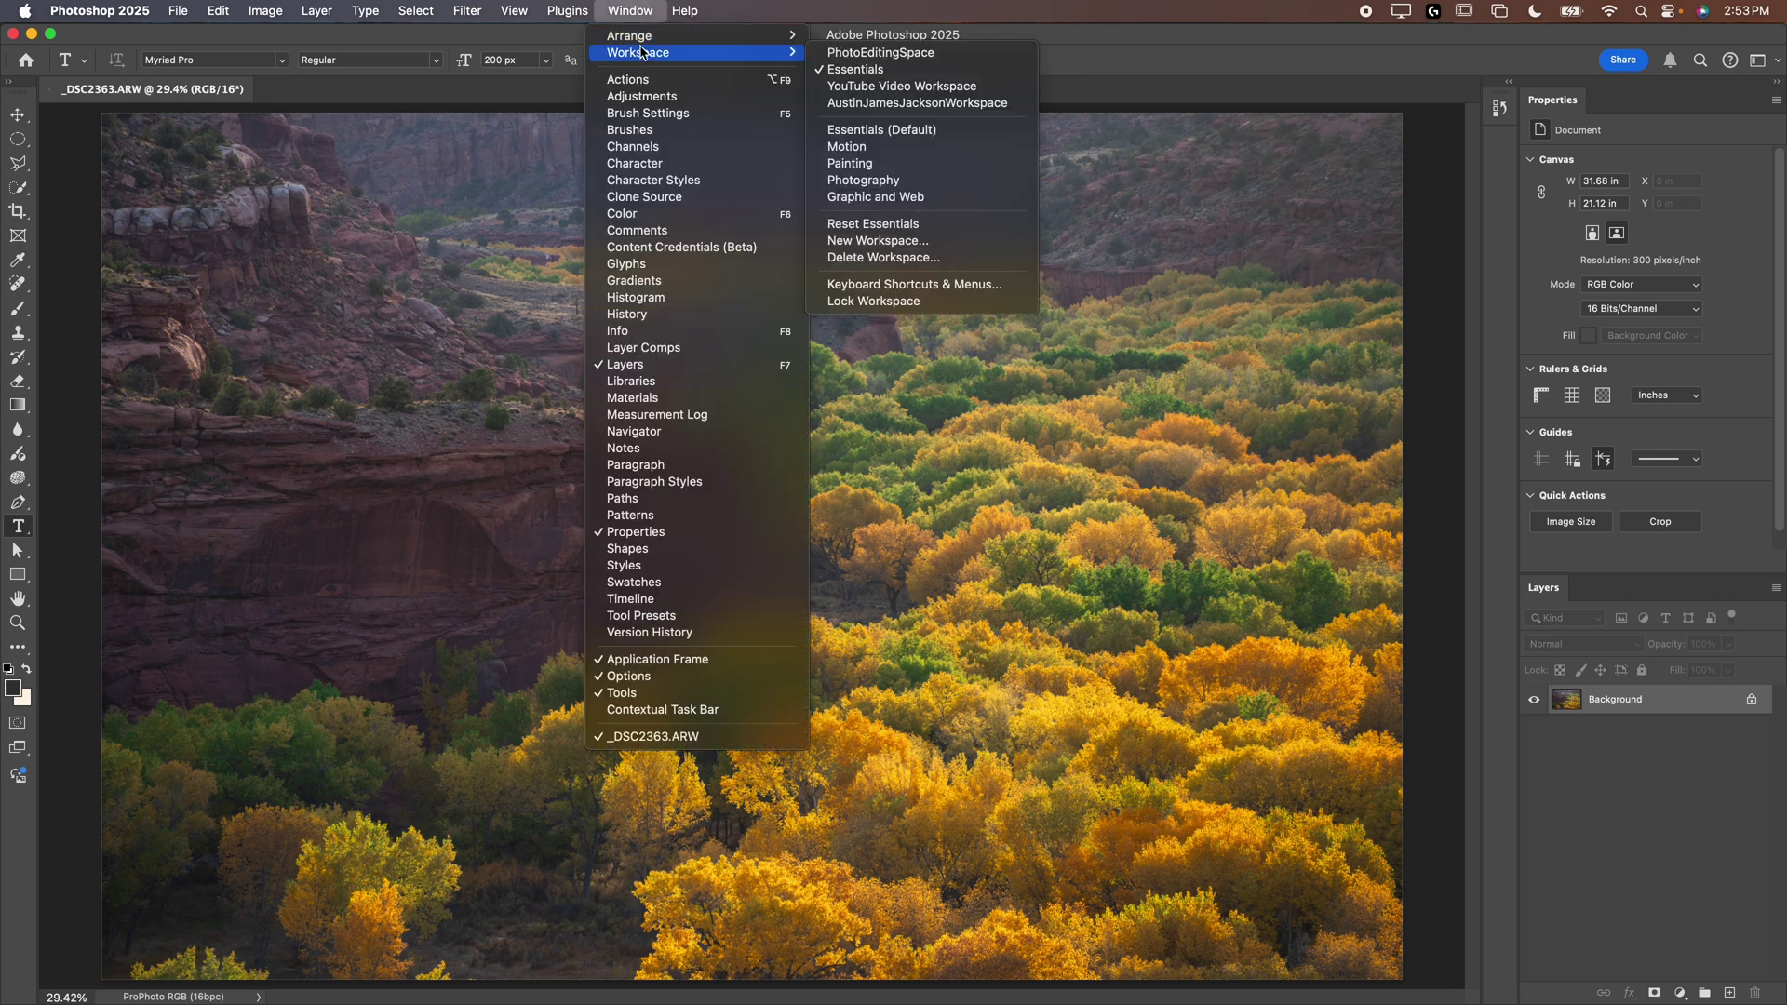
left_click(637, 297)
left_click(1385, 142)
left_click_drag(1385, 141, 1604, 104)
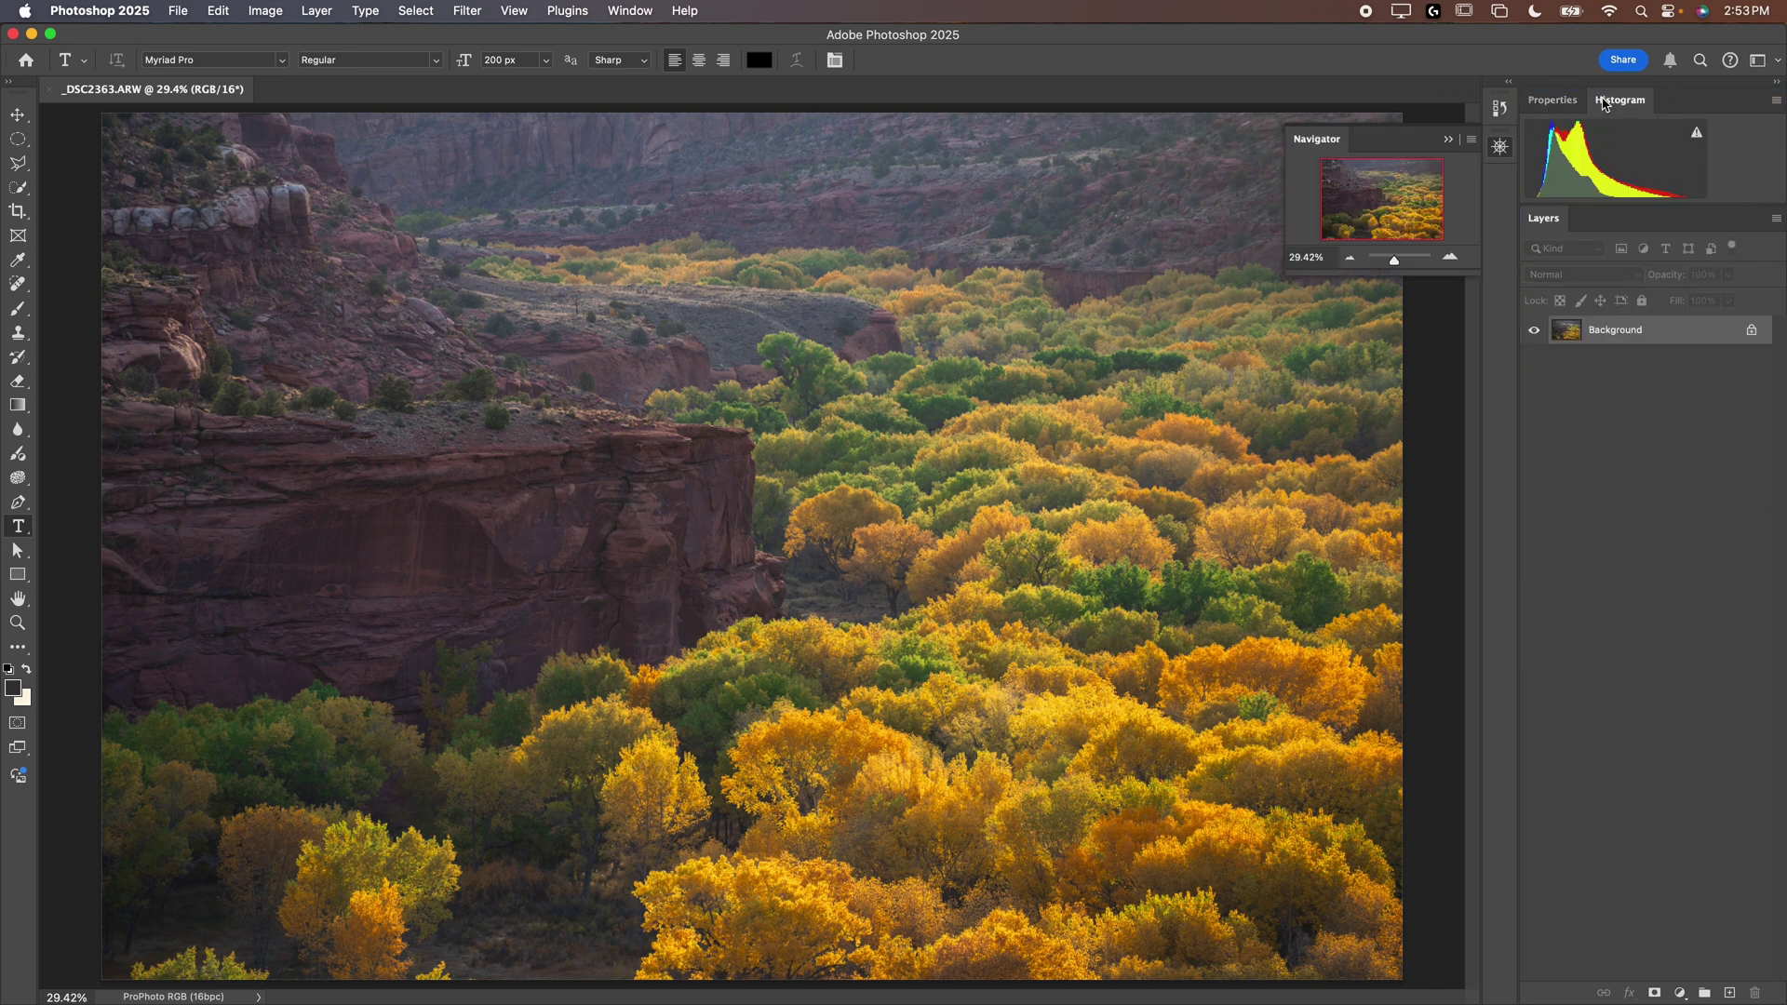
Close the Navigator panel and place Histogram collapsed beside History, keeping Properties expanded
right_click(1489, 139)
left_click(1502, 171)
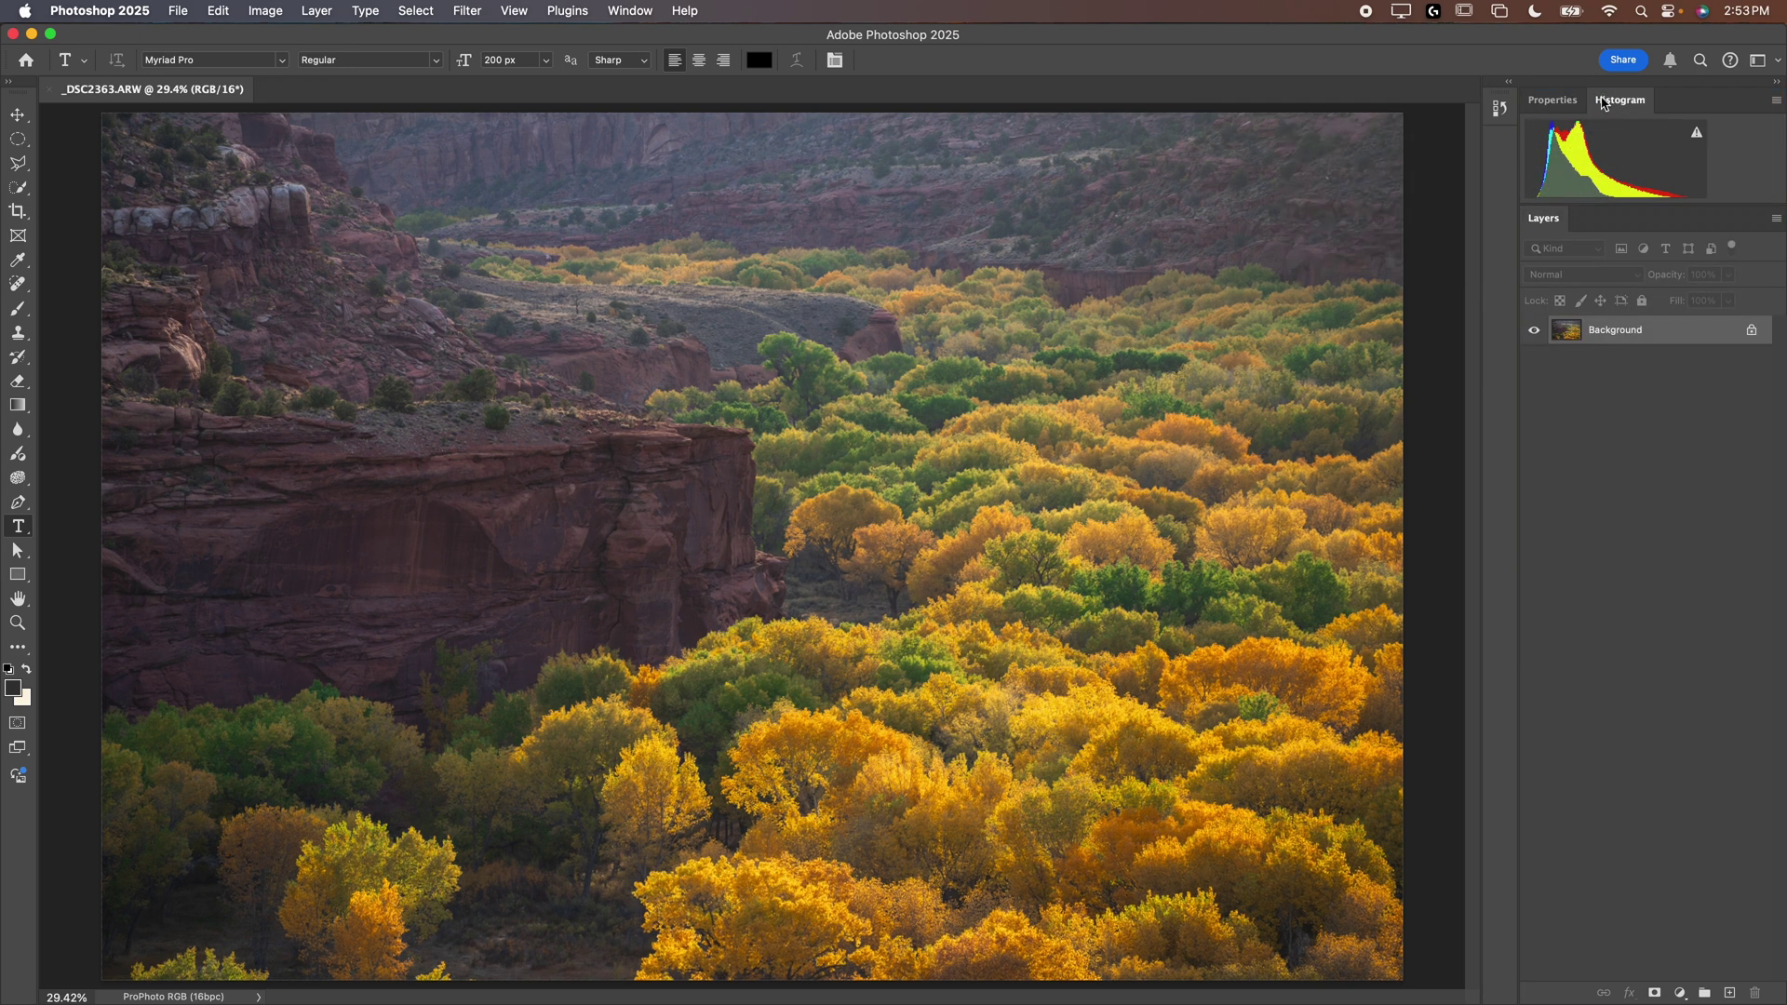
left_click(1552, 100)
left_click(1628, 102)
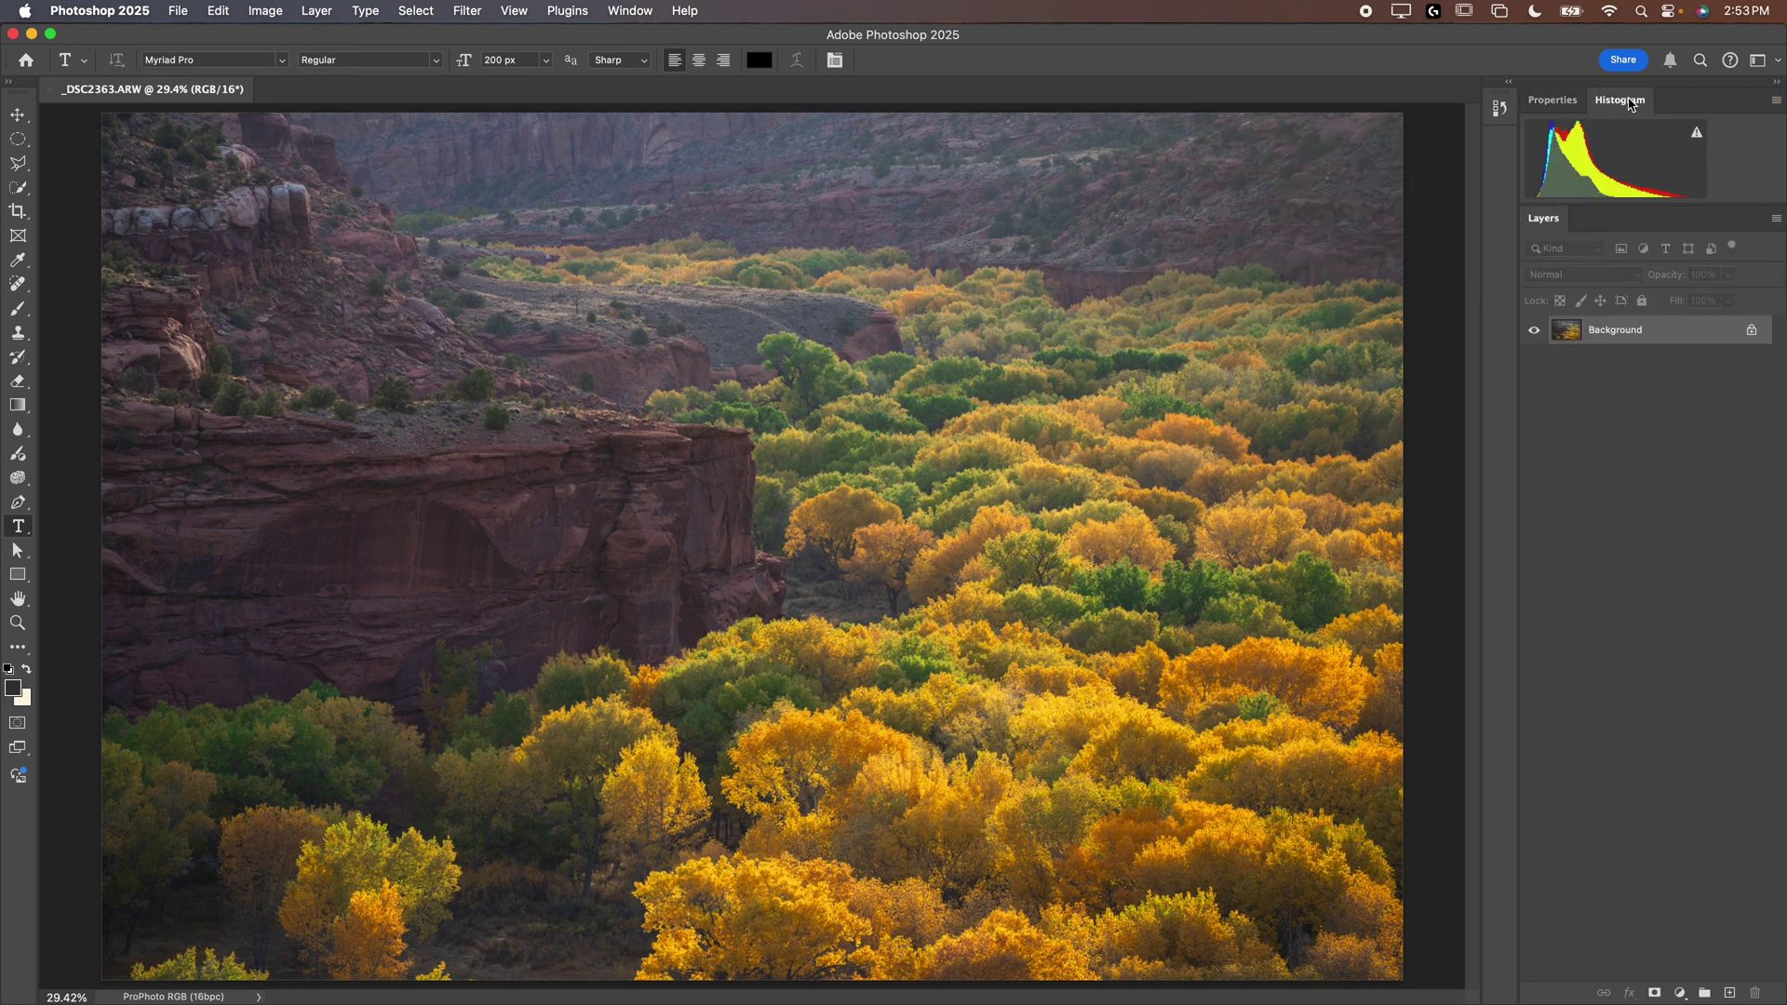
left_click(1553, 100)
left_click(1621, 100)
left_click_drag(1624, 106, 1499, 149)
left_click(1499, 146)
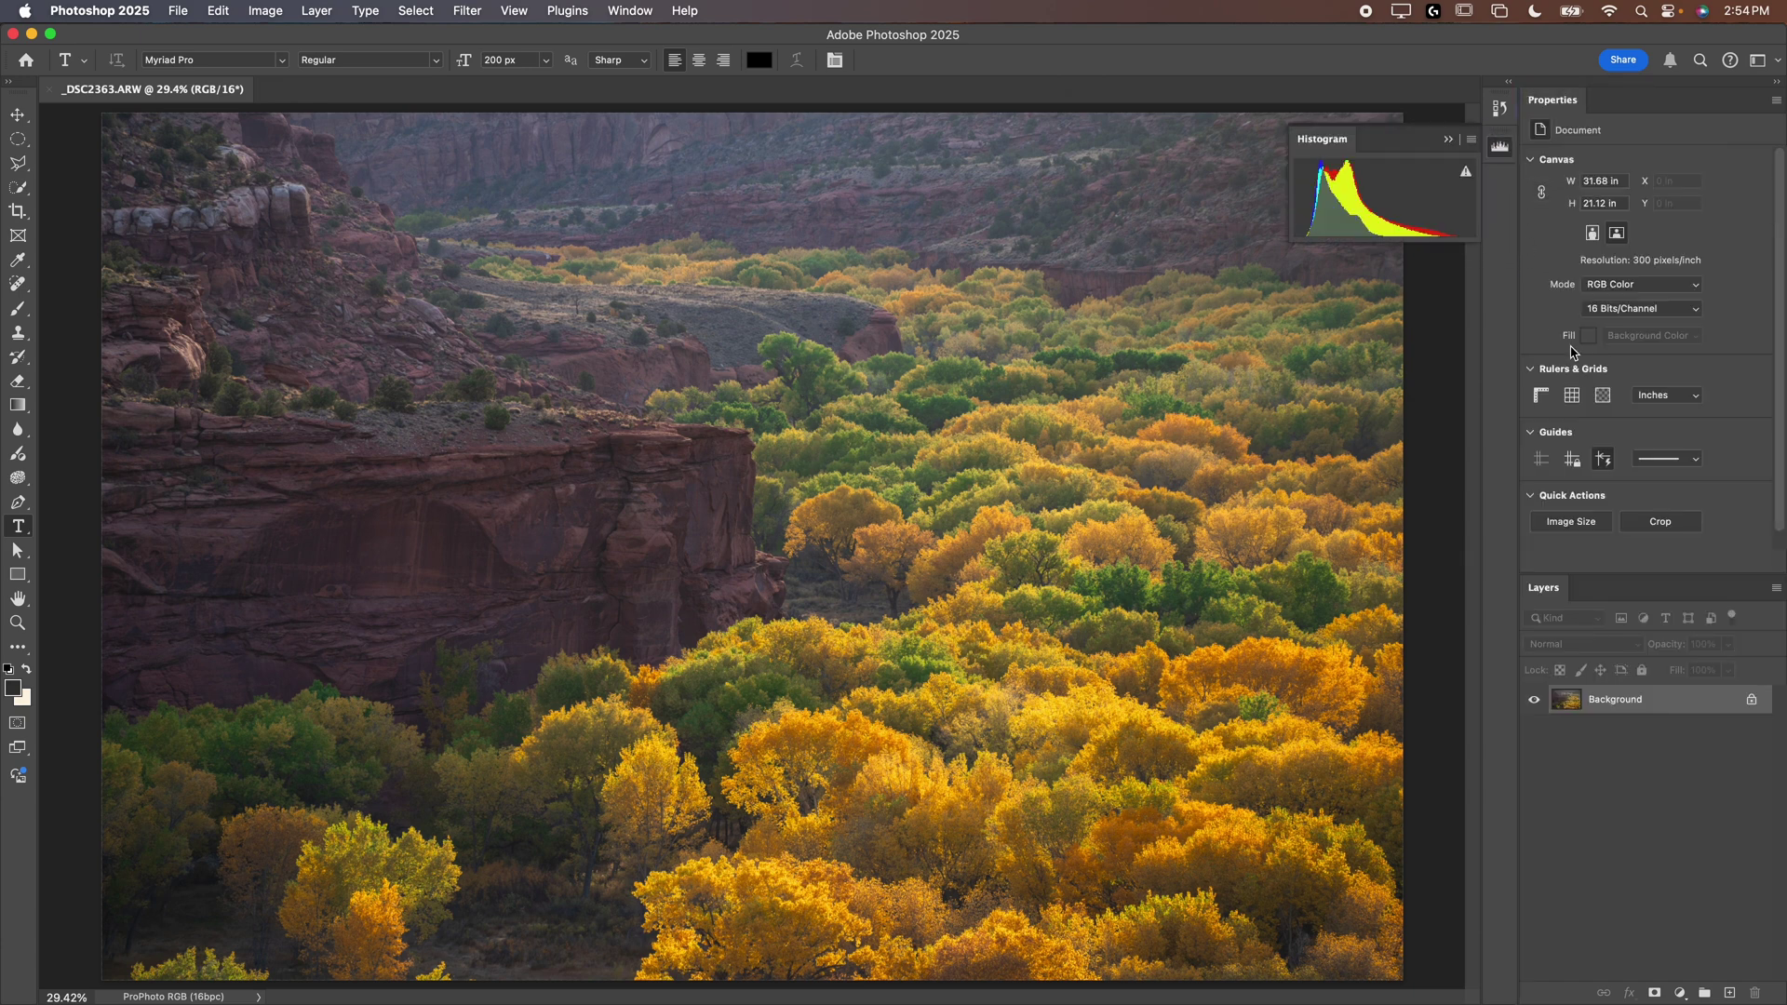
left_click(1499, 146)
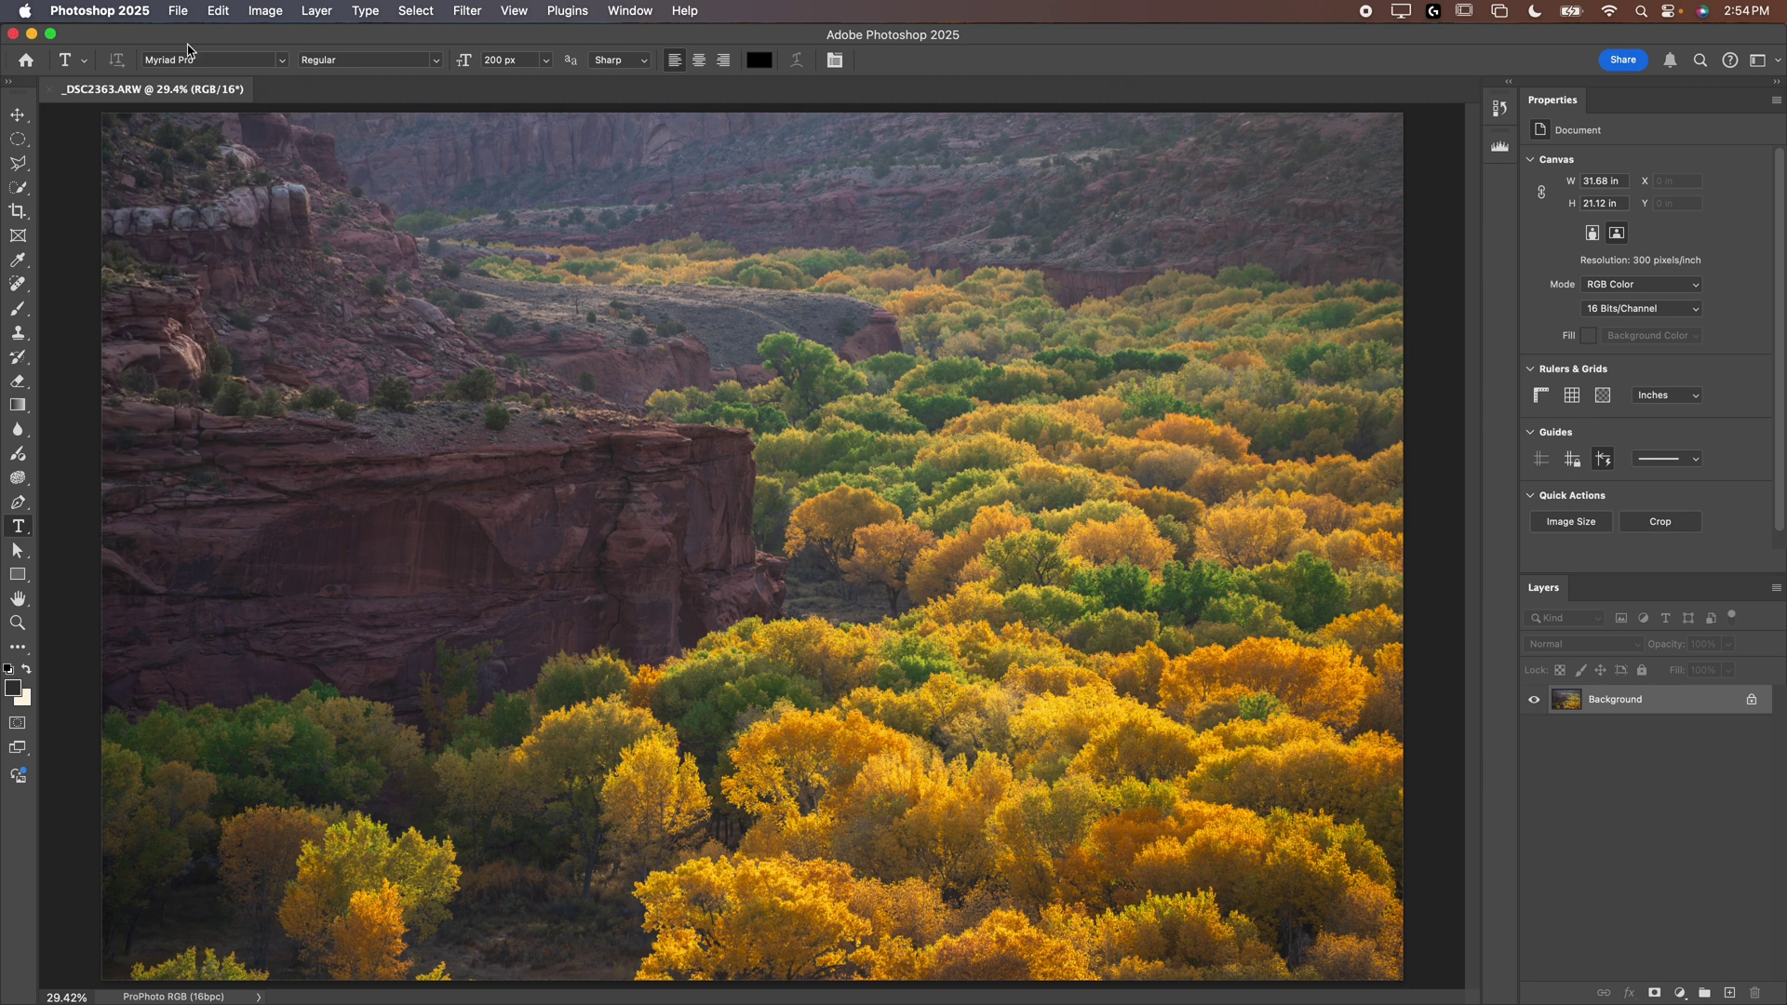
left_click(16, 650)
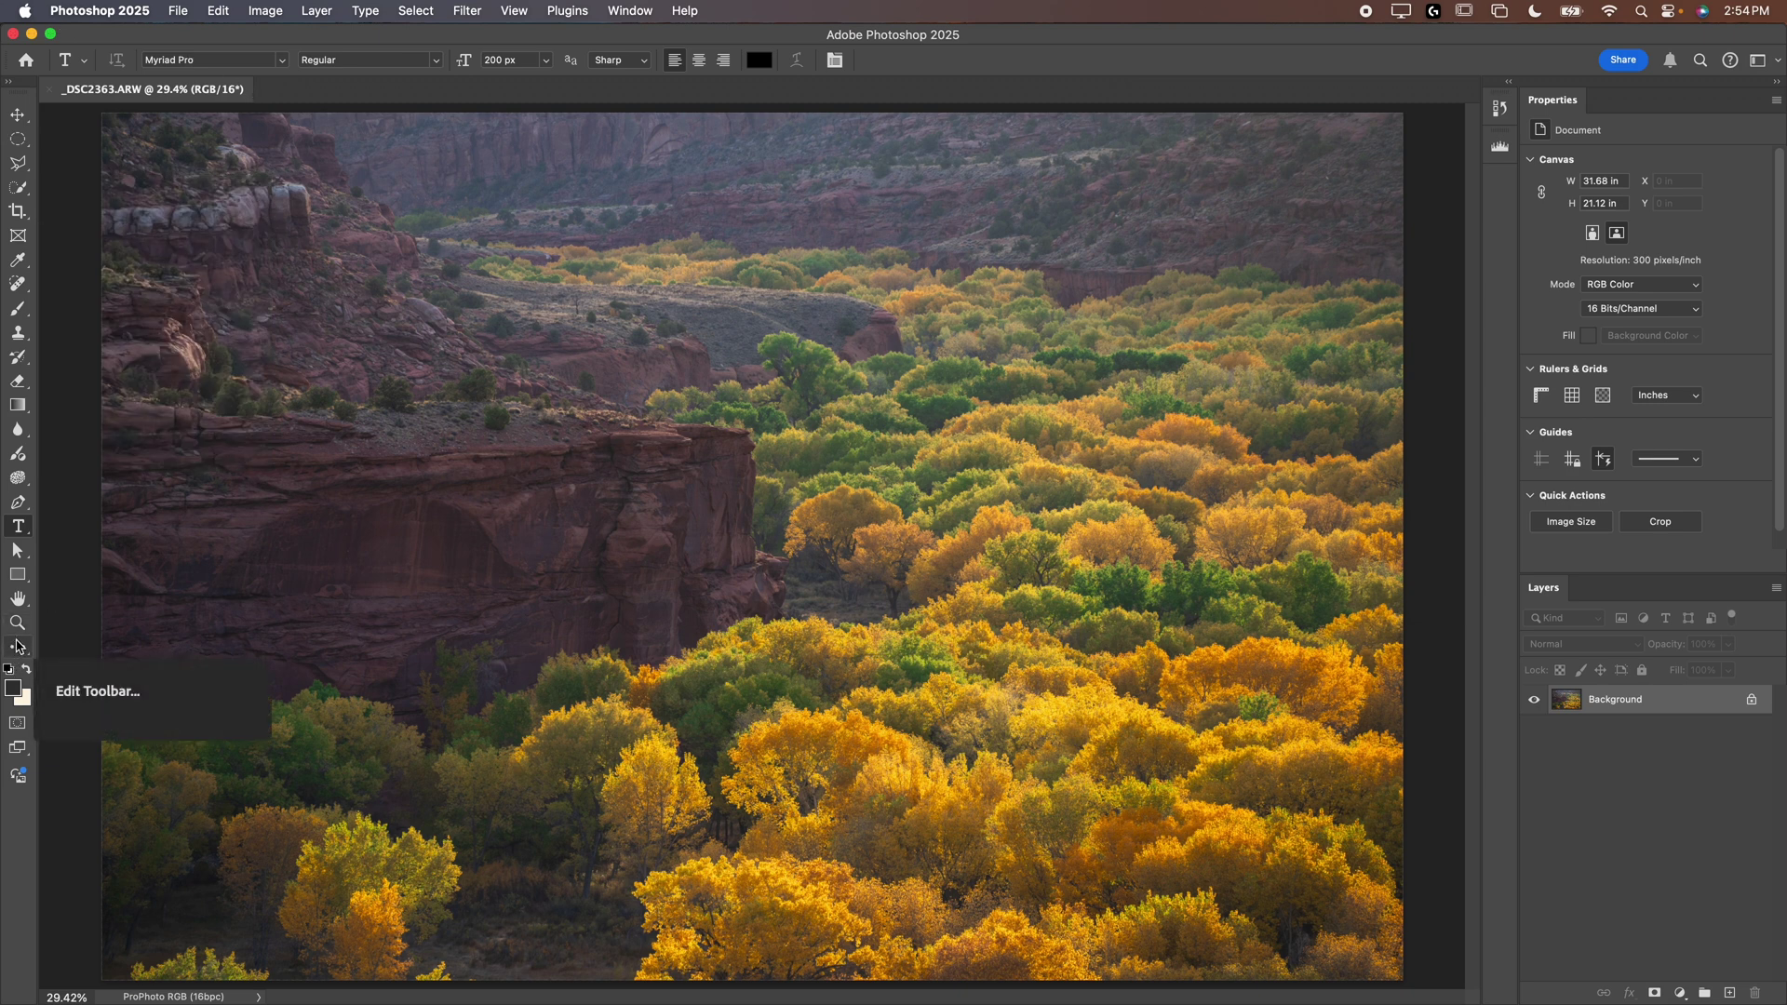
Move Artboard, Single Row/Column Marquee, Magnetic Lasso, Selection Brush and Object Selection to extras; regroup Magic Wand
left_click(18, 651)
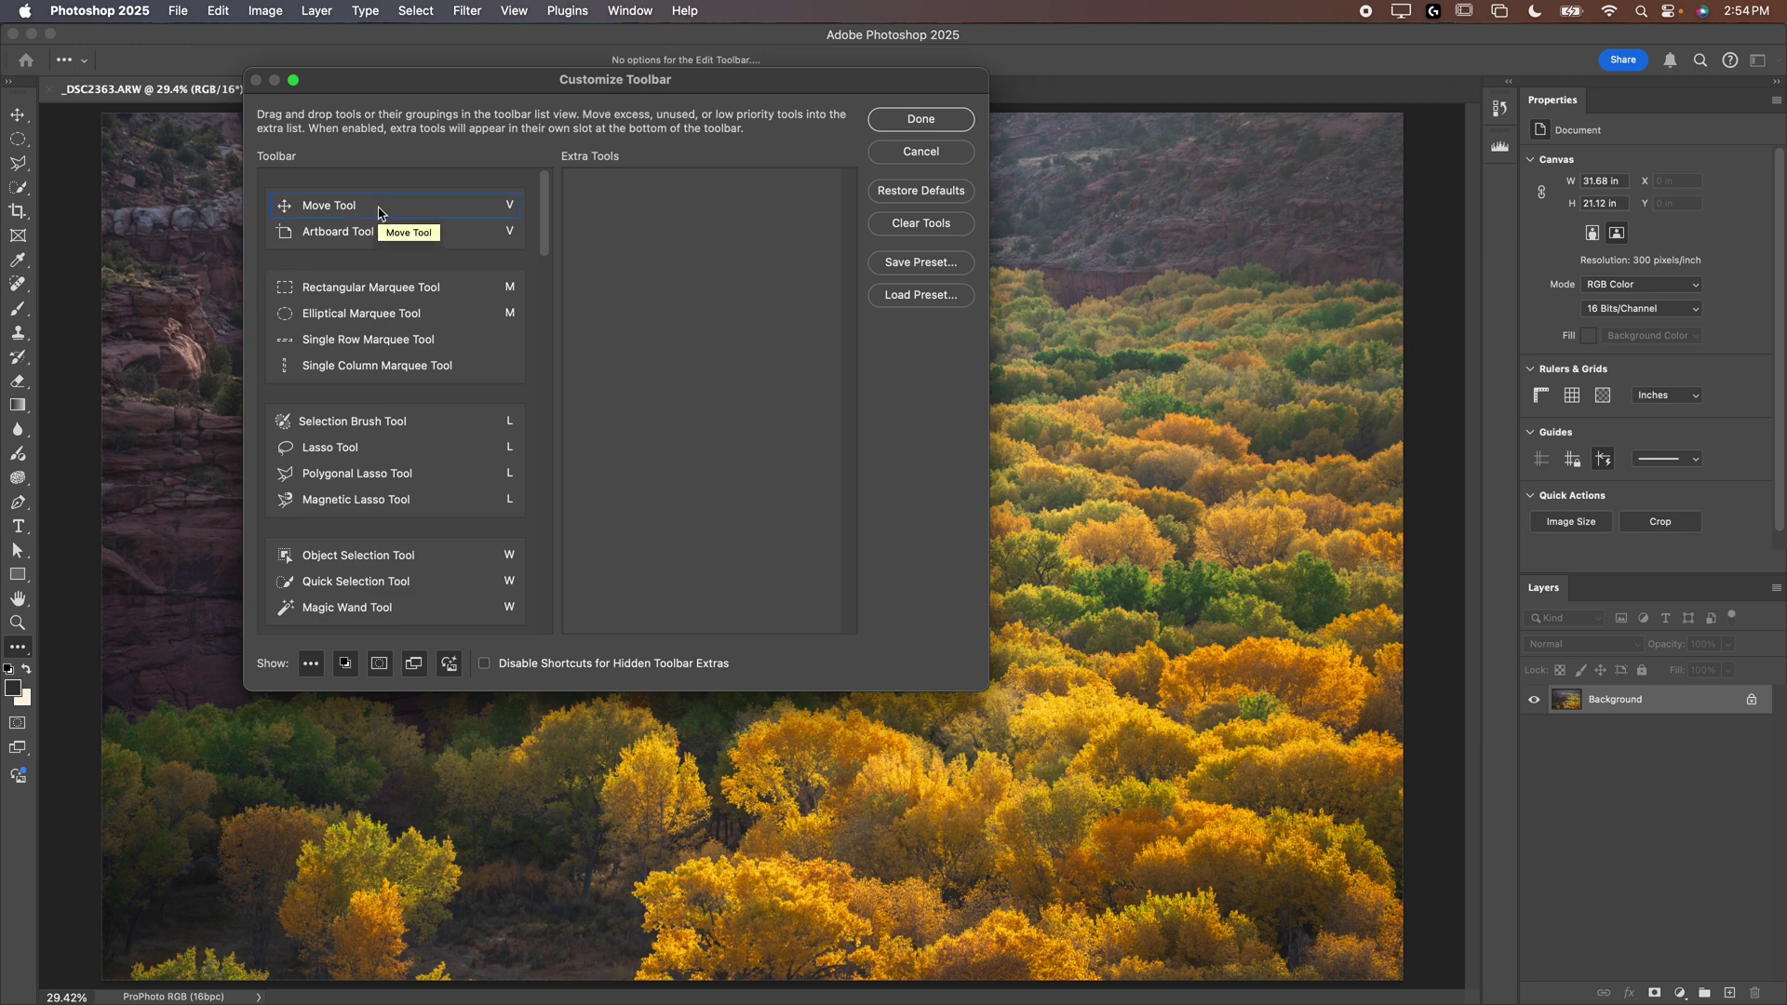
left_click_drag(376, 232, 667, 212)
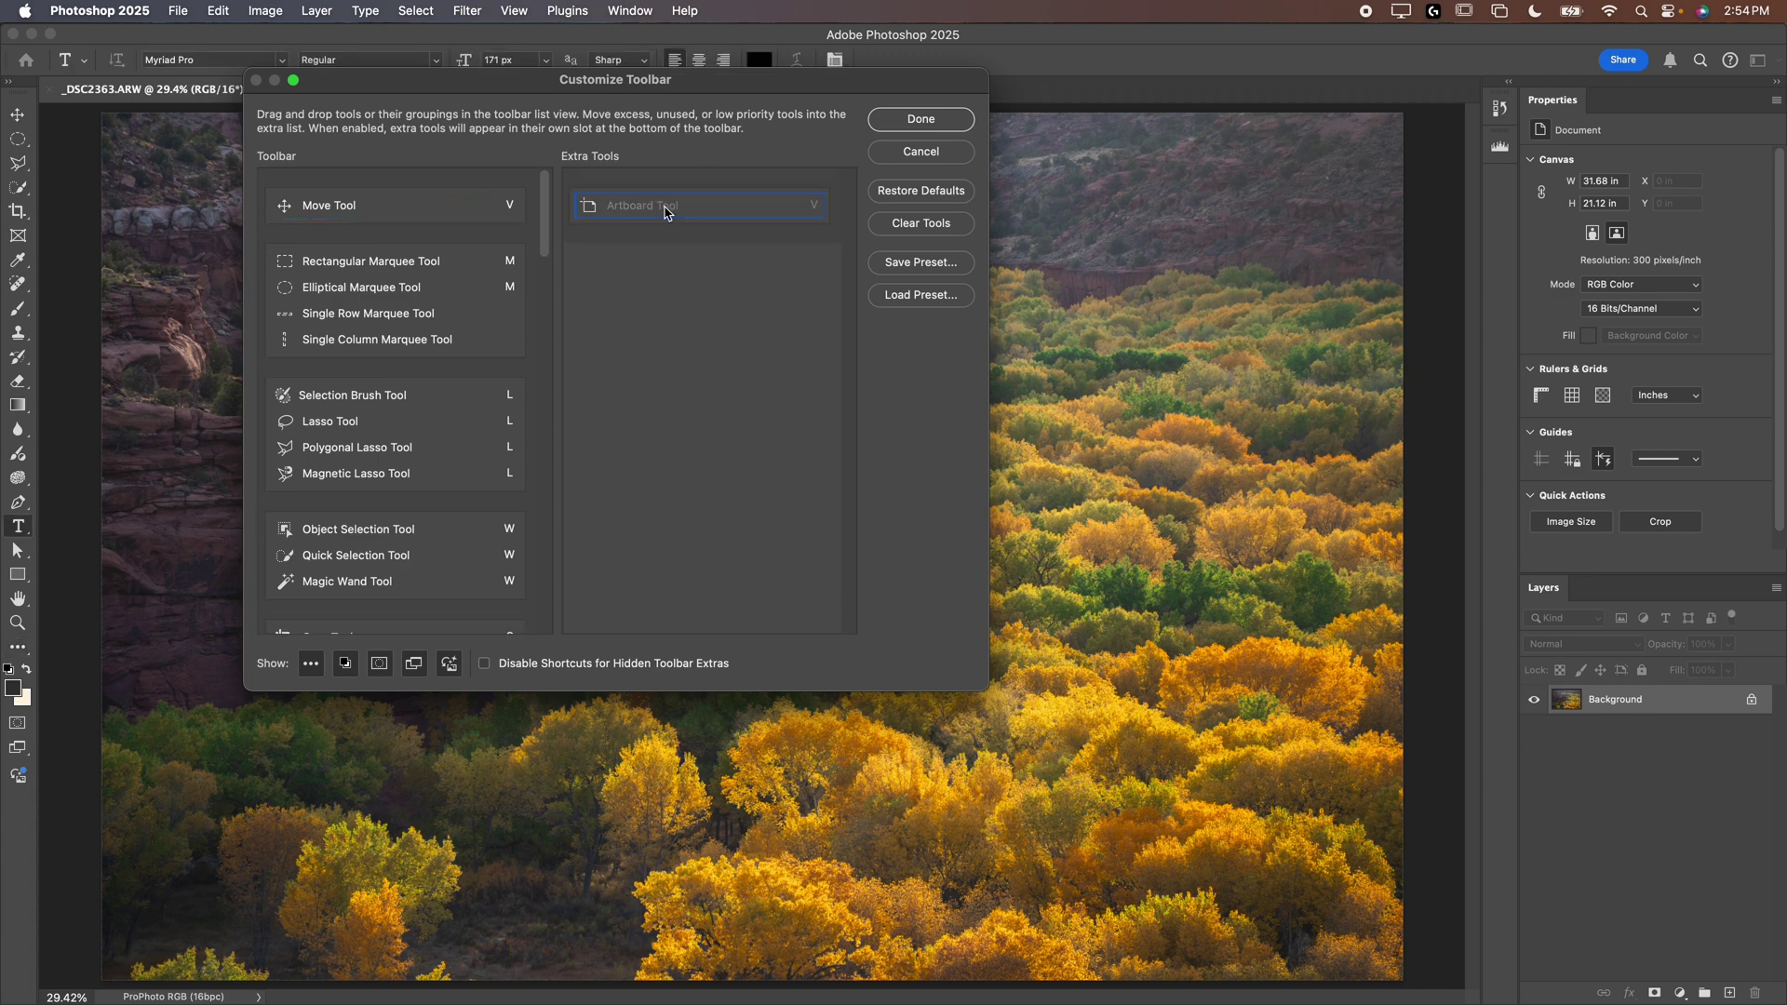
left_click_drag(359, 313, 698, 265)
left_click_drag(358, 314, 678, 284)
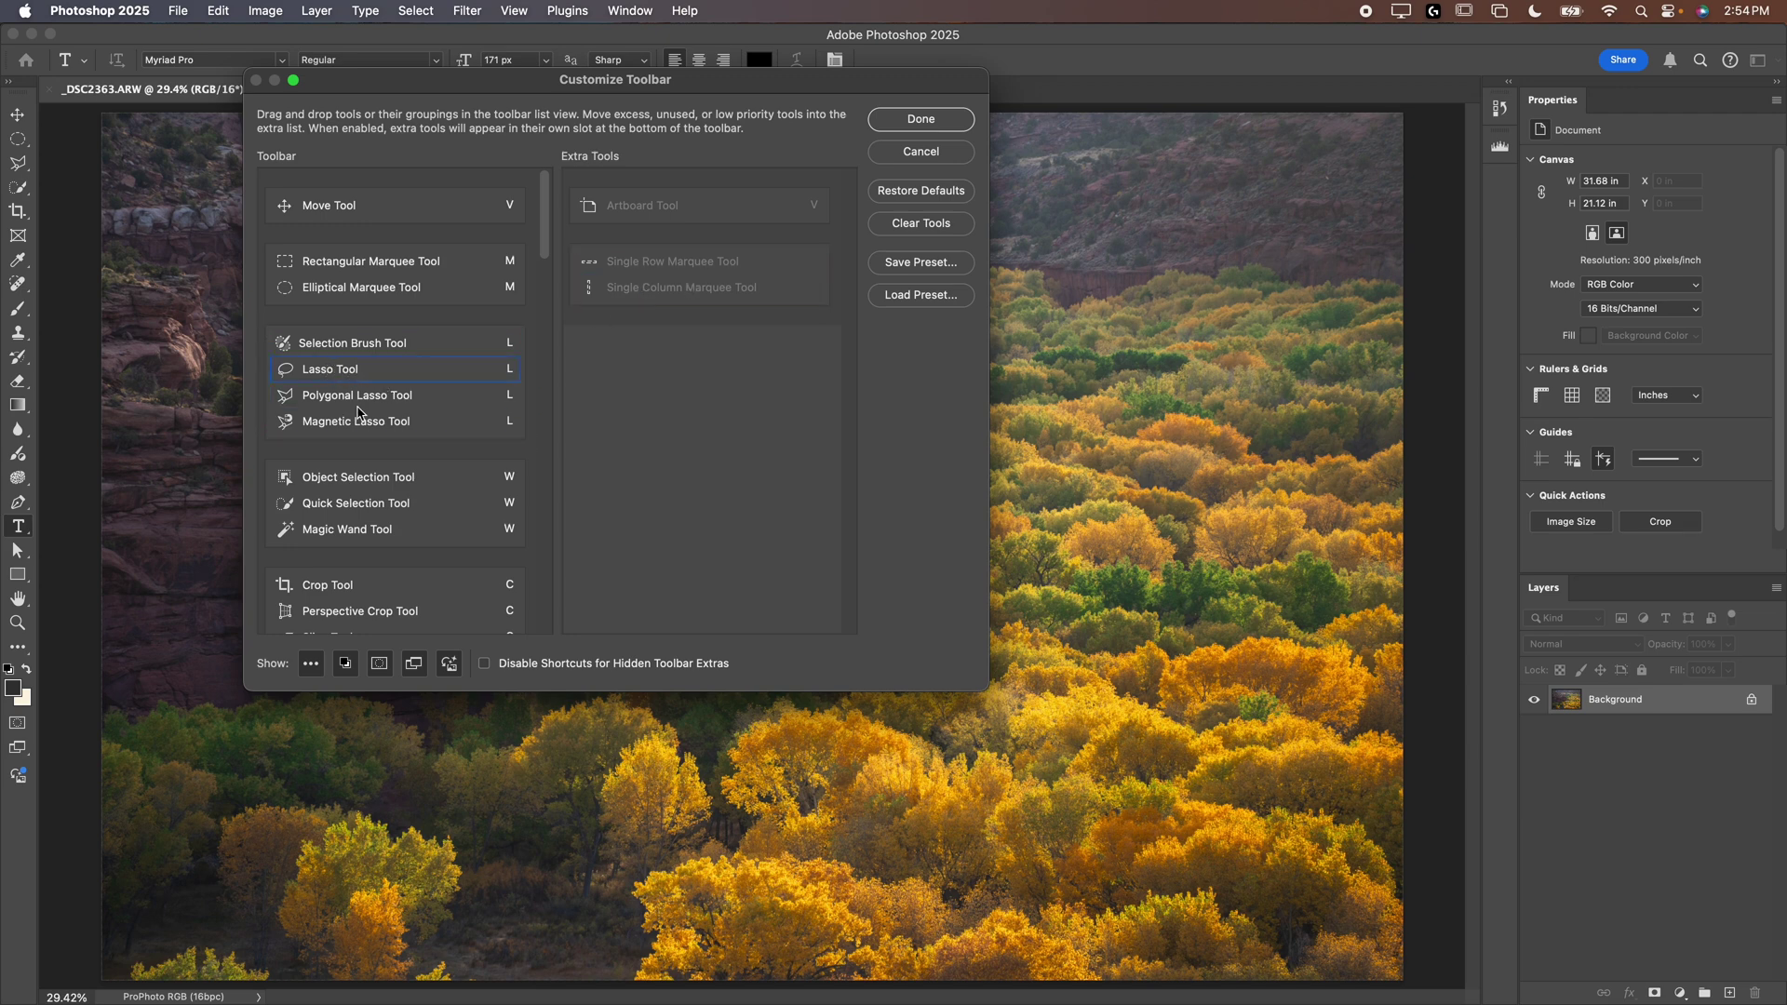
mouse_move(346, 430)
left_mouse_down()
mouse_move(622, 327)
mouse_move(642, 359)
left_mouse_up()
mouse_move(344, 350)
left_mouse_down()
mouse_move(570, 352)
mouse_move(664, 368)
mouse_move(689, 402)
left_mouse_up()
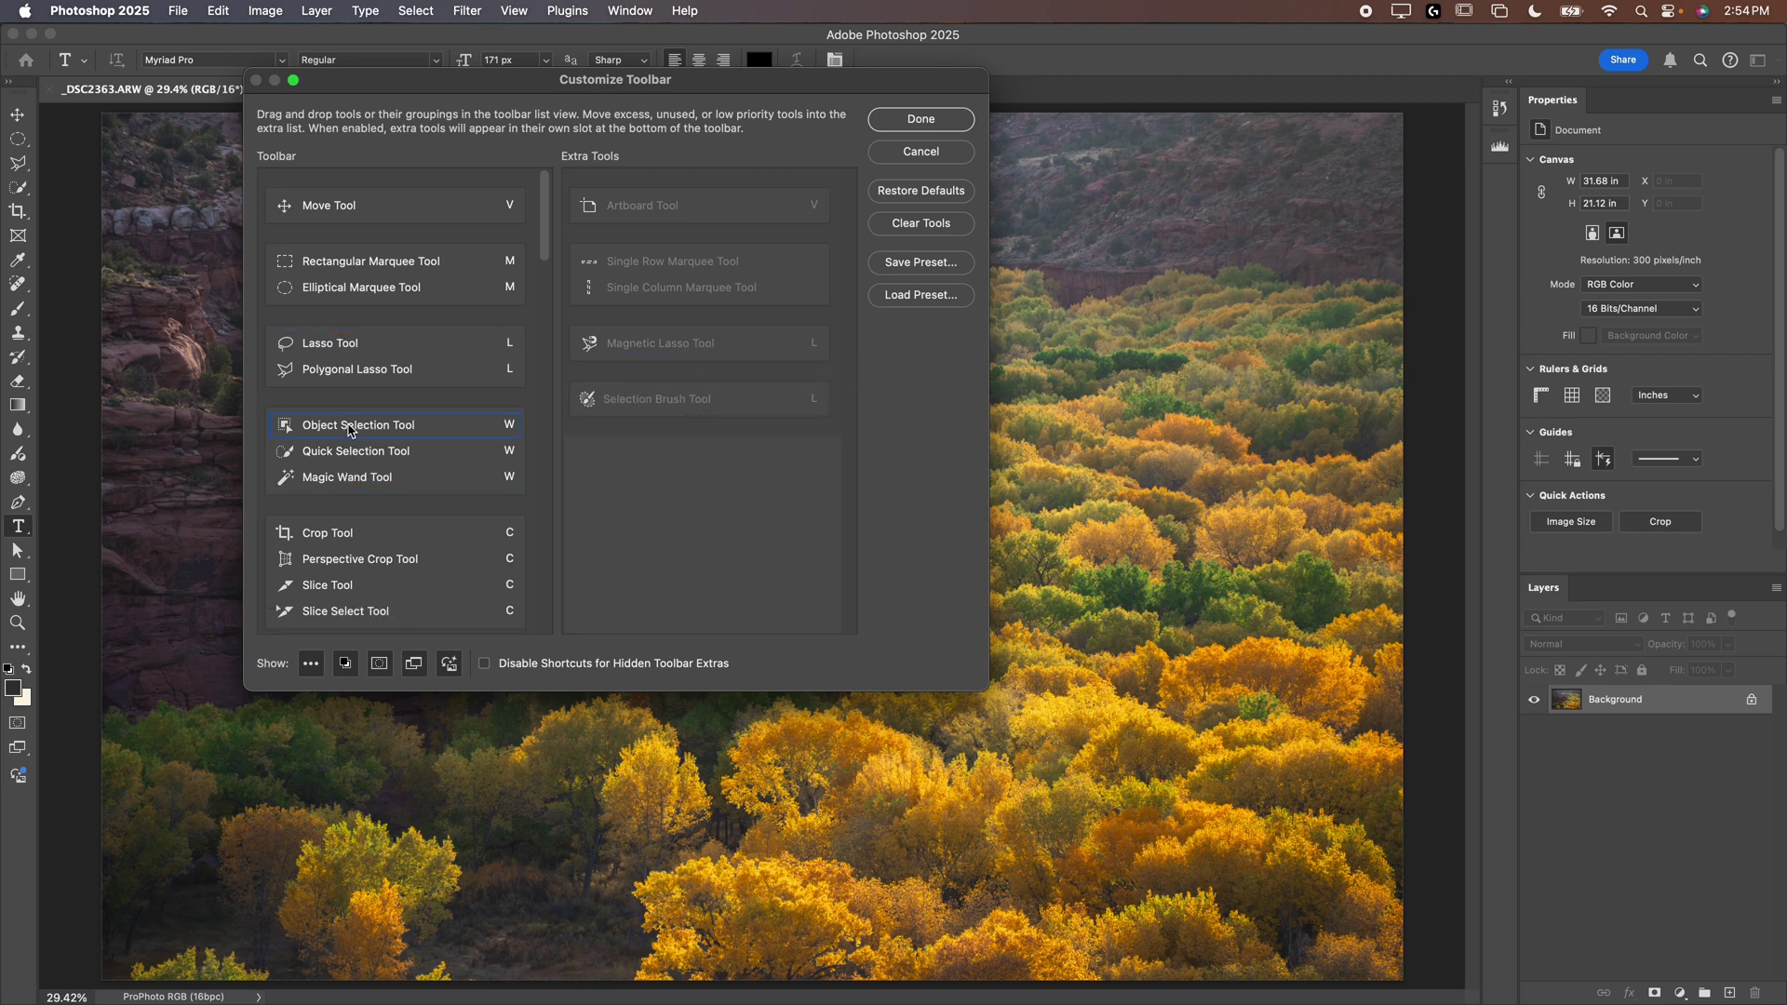
mouse_move(350, 426)
left_mouse_down()
mouse_move(337, 341)
mouse_move(361, 410)
mouse_move(363, 365)
left_mouse_up()
left_click_drag(359, 474, 350, 396)
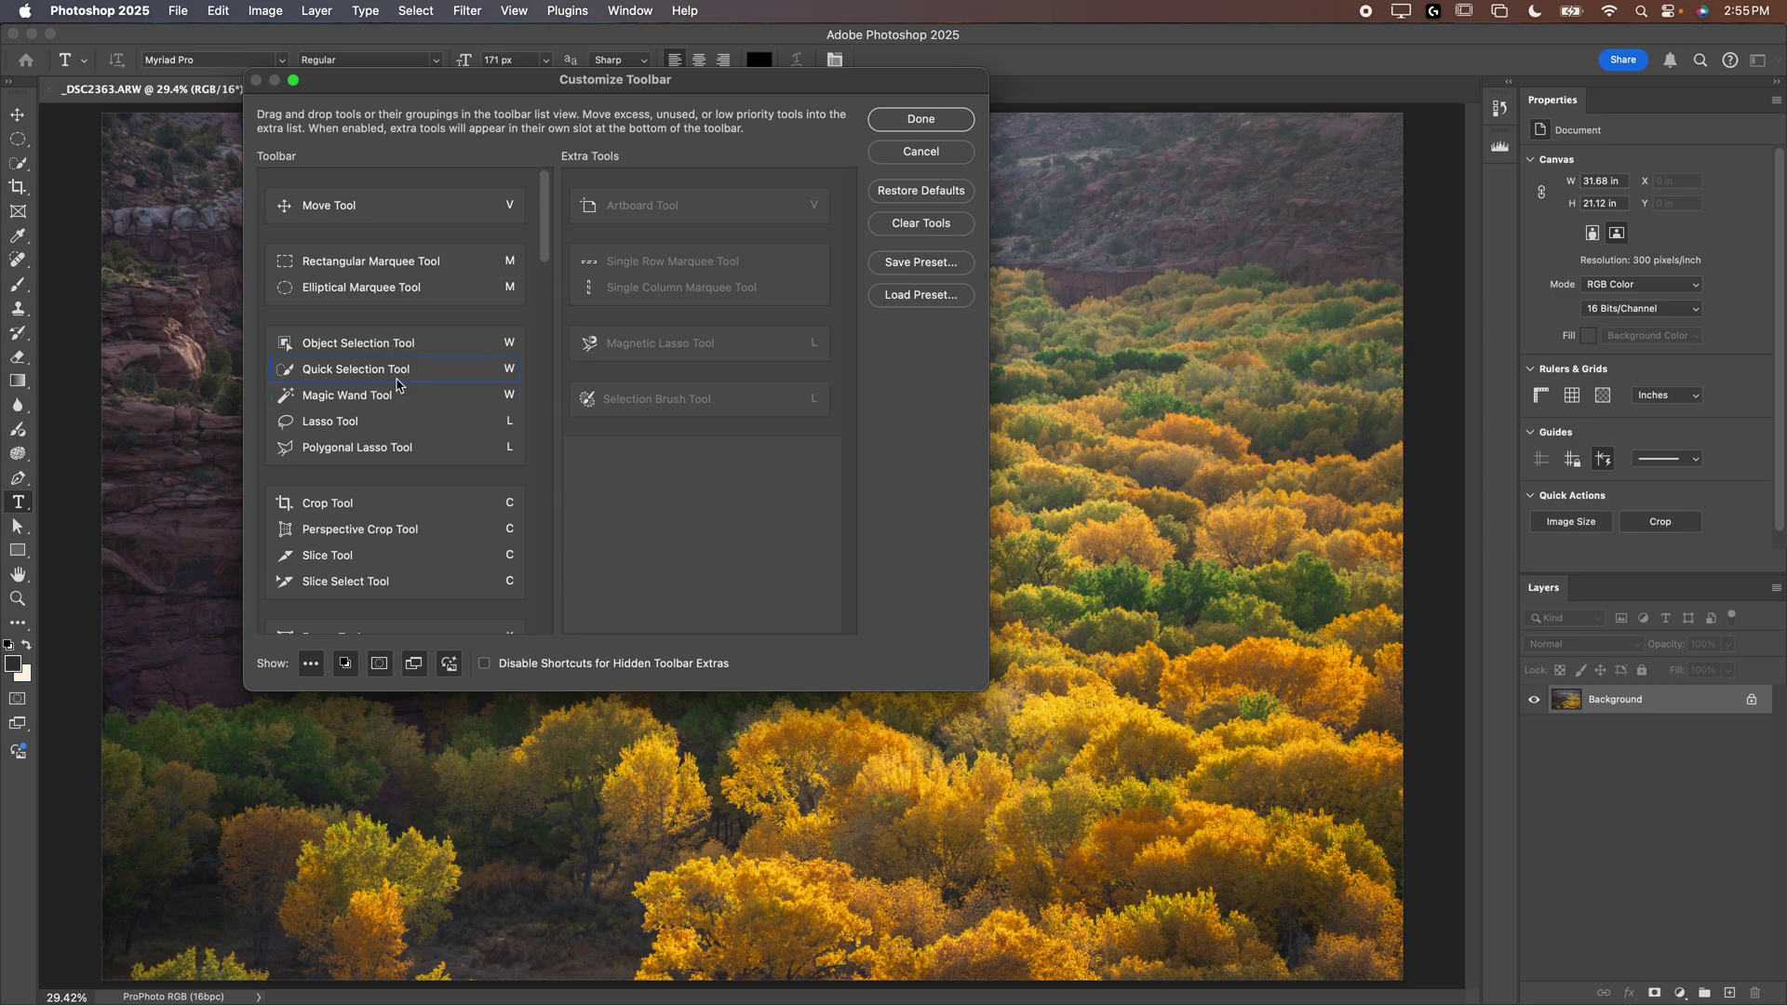
left_click_drag(365, 346, 642, 386)
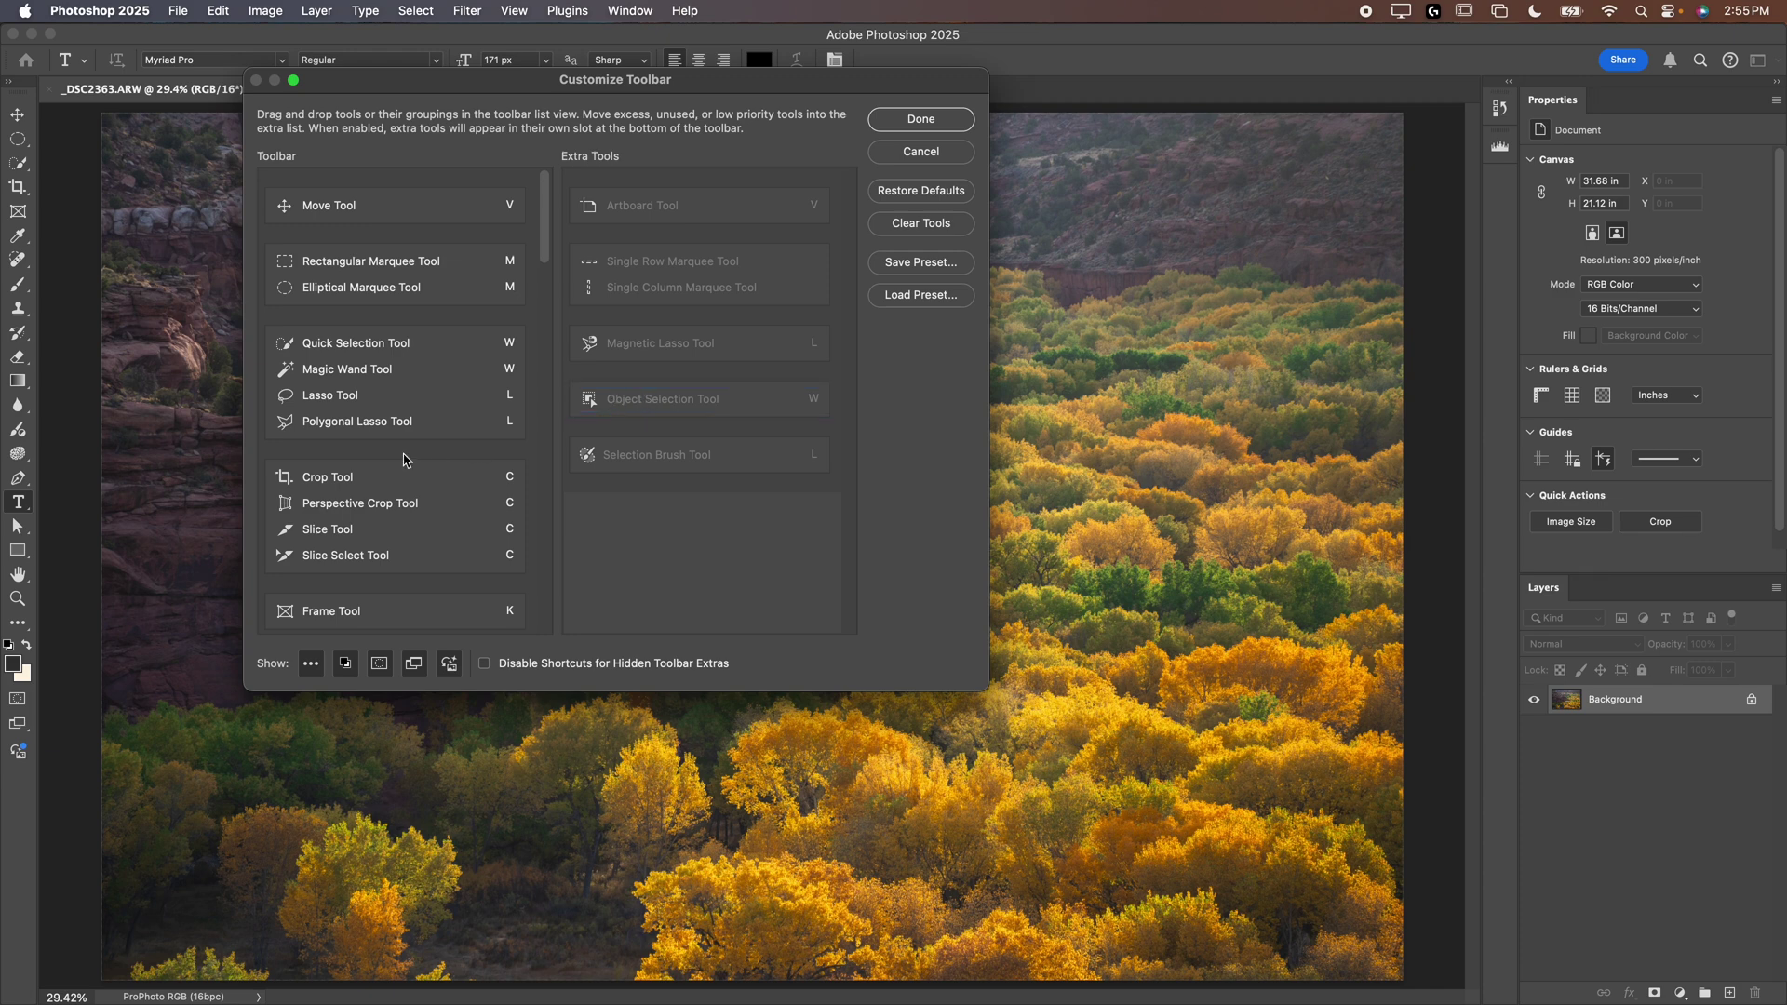
Hide Perspective Crop, Slice, Color Sampler, Ruler and Content-Aware Move tools as extras
left_click_drag(363, 509, 693, 507)
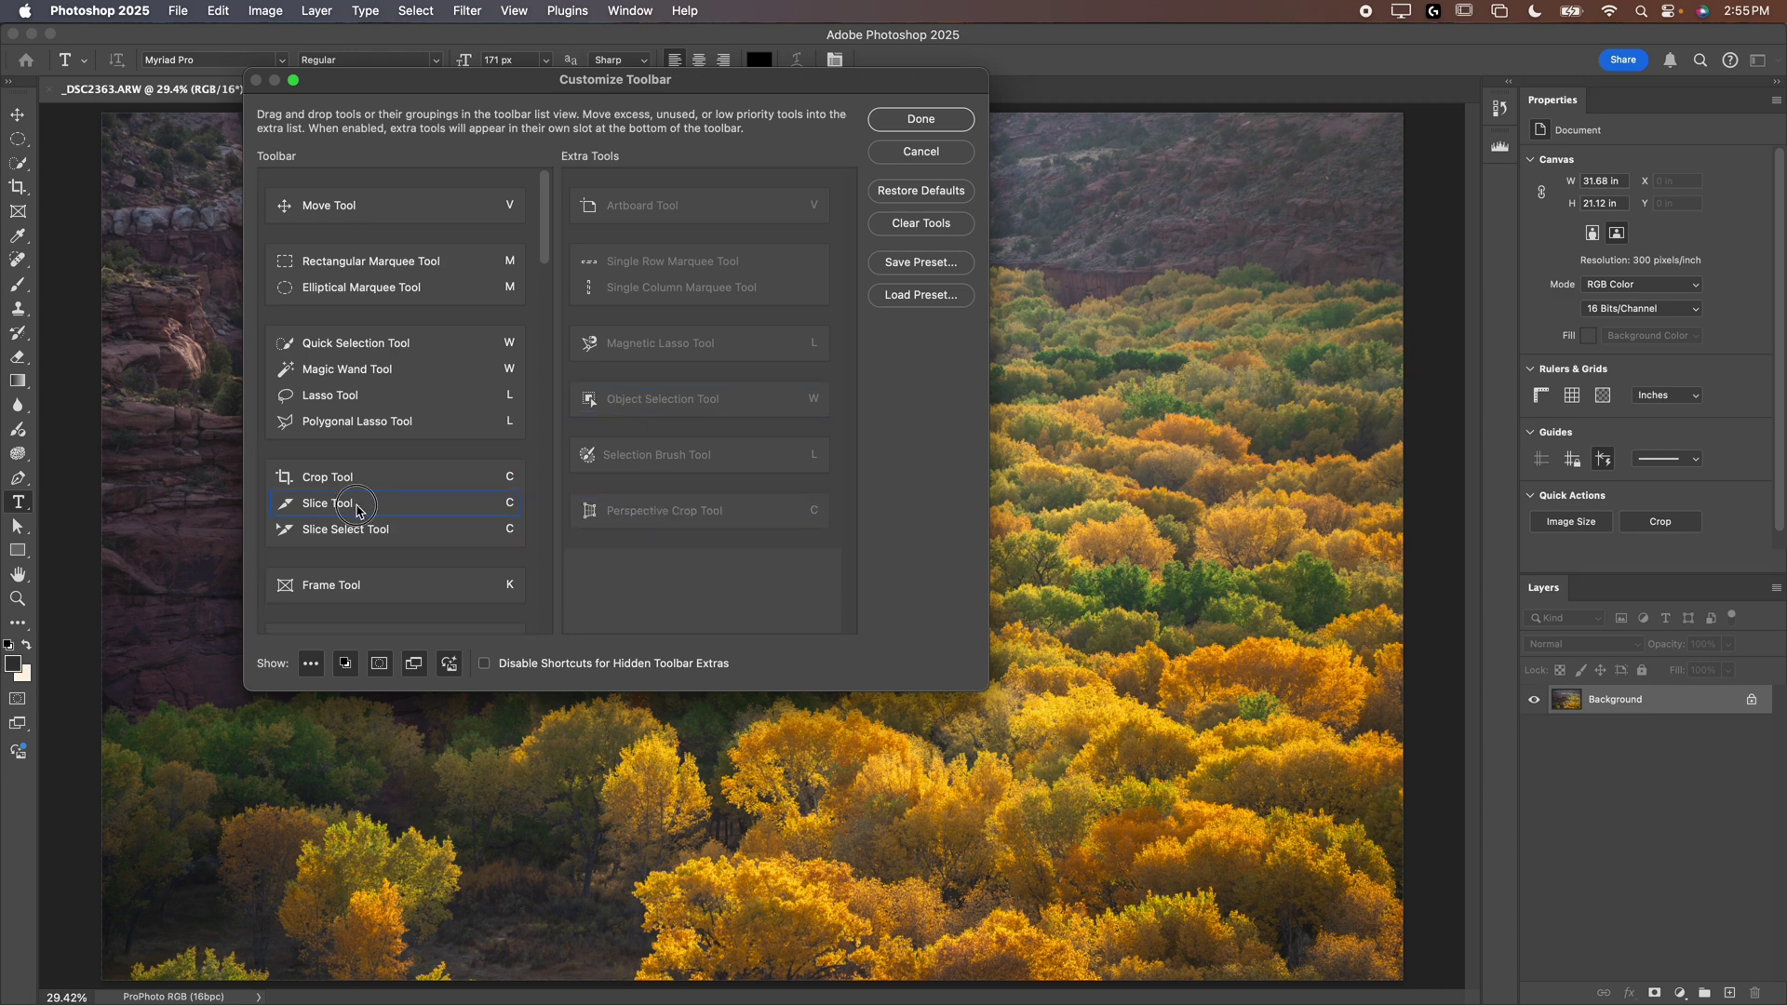
left_click_drag(372, 507, 614, 510)
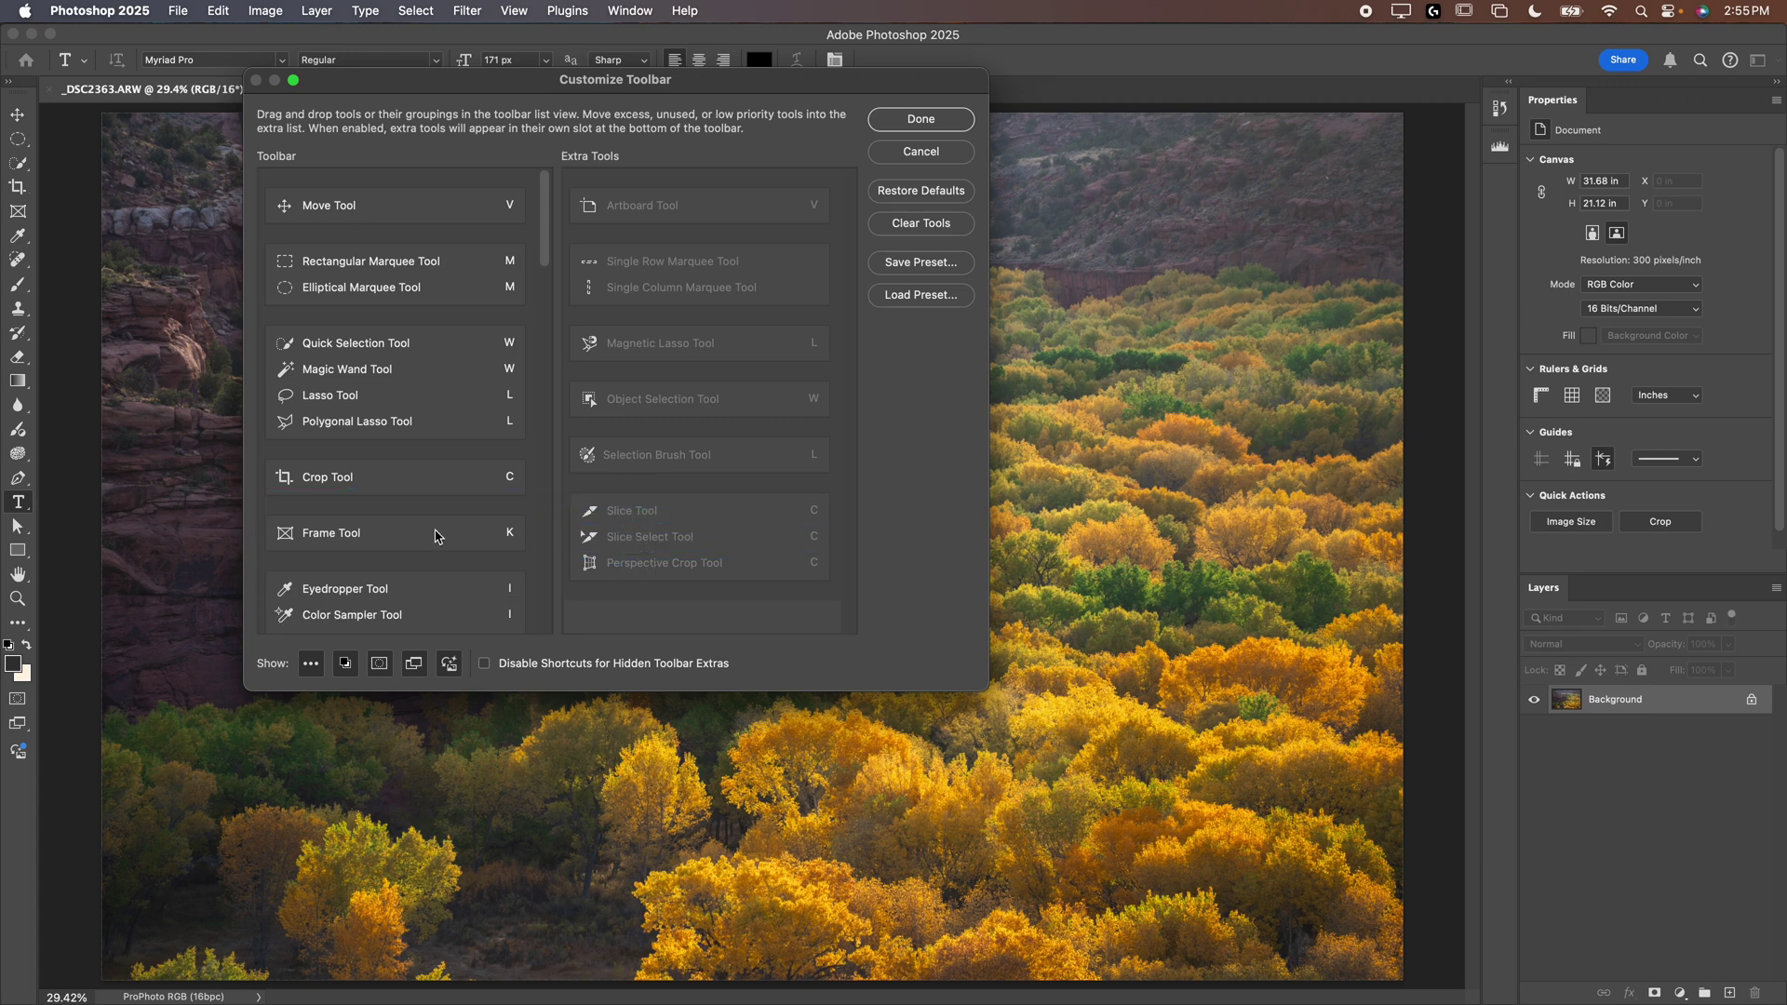
left_click_drag(385, 538, 638, 596)
scroll(455, 512, "down", 3)
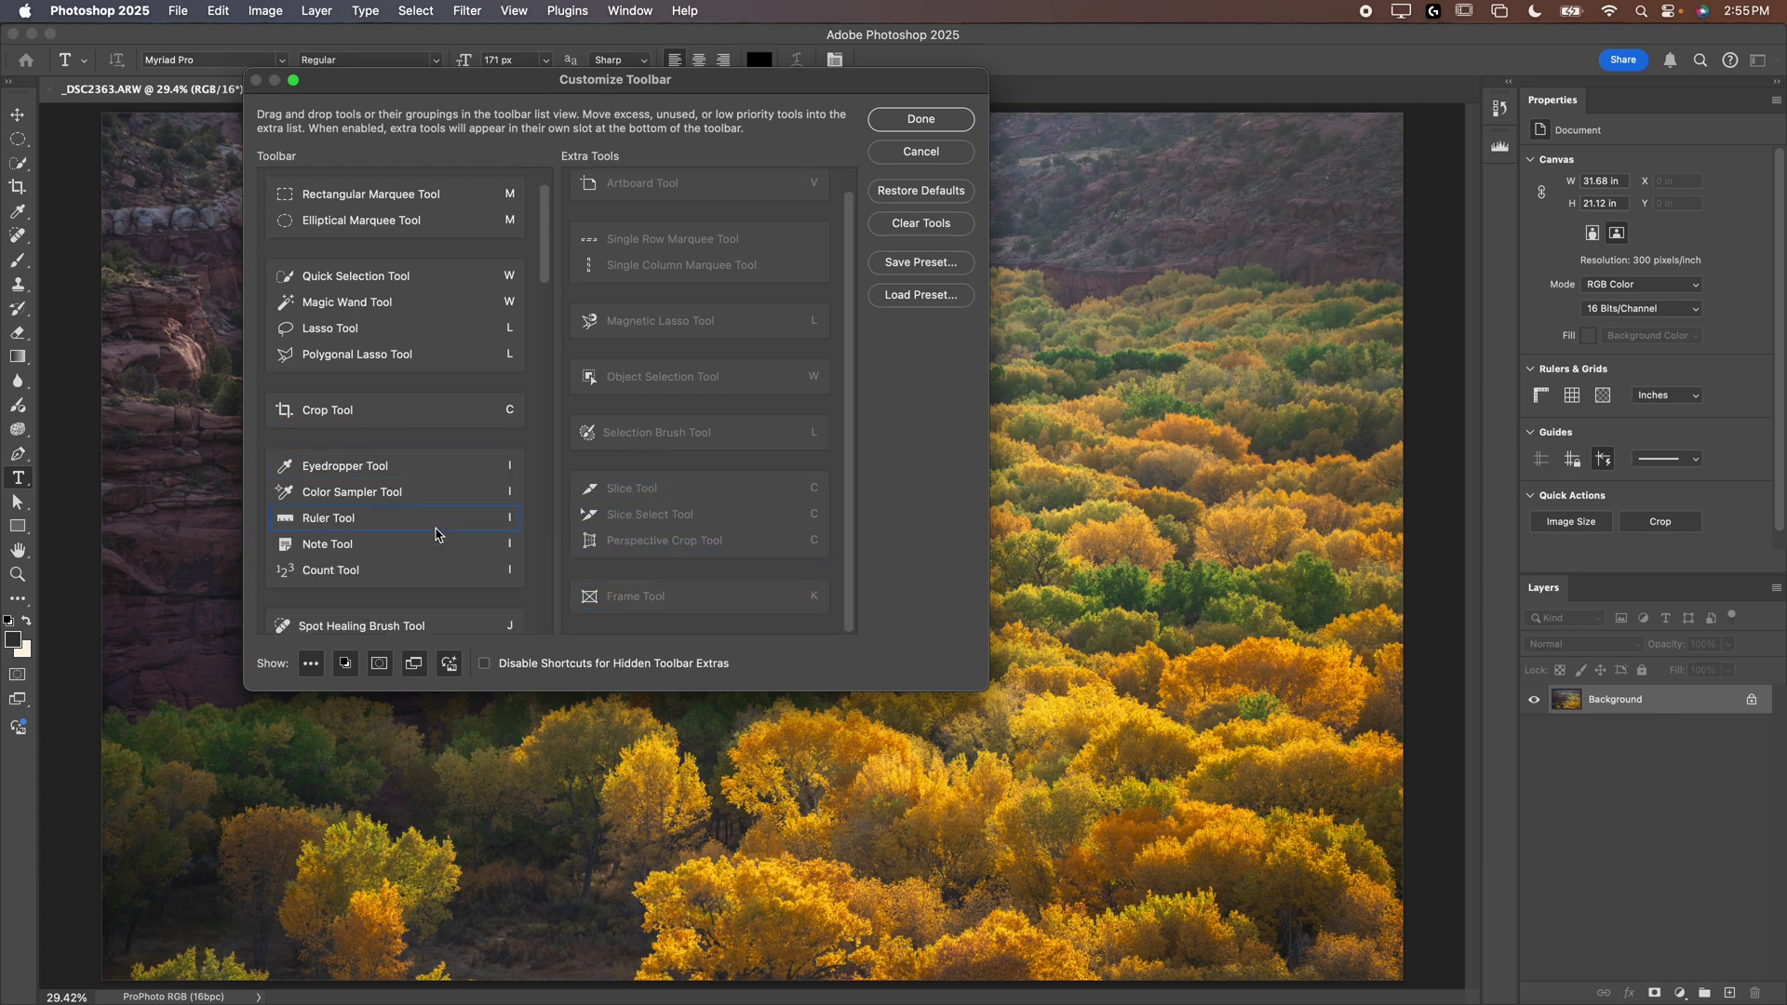
left_click_drag(389, 495, 642, 591)
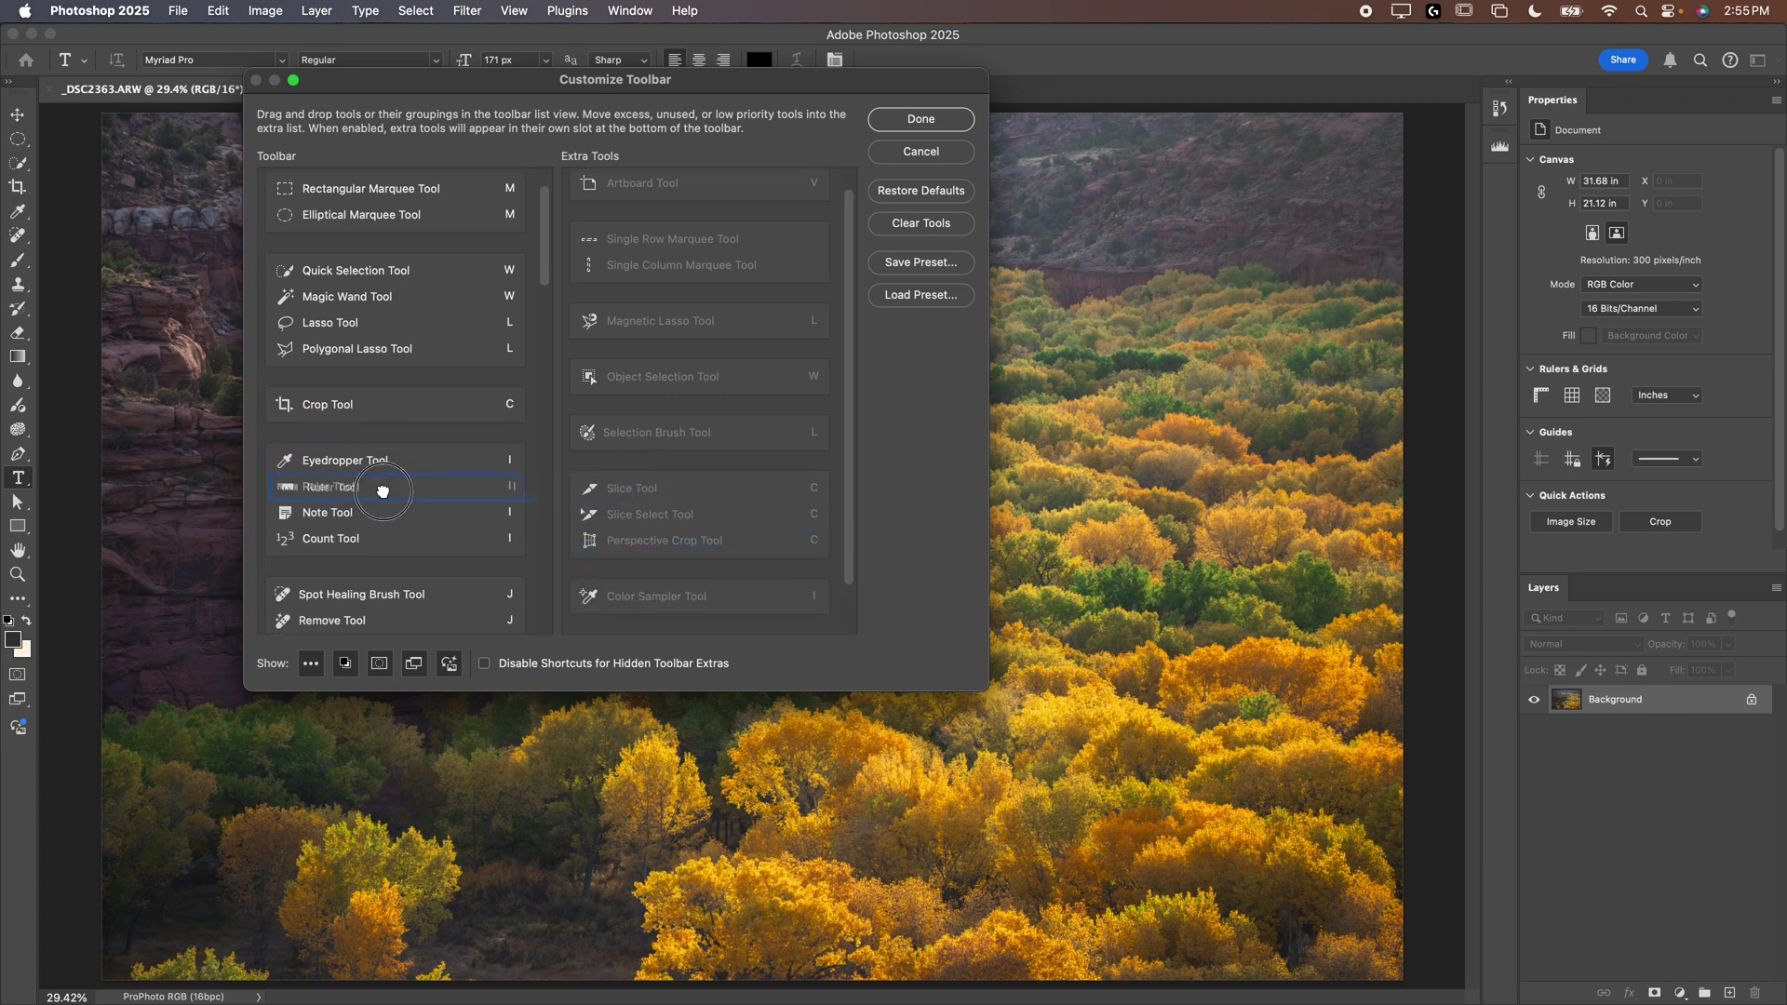
left_click_drag(387, 488, 634, 558)
scroll(443, 531, "down", 5)
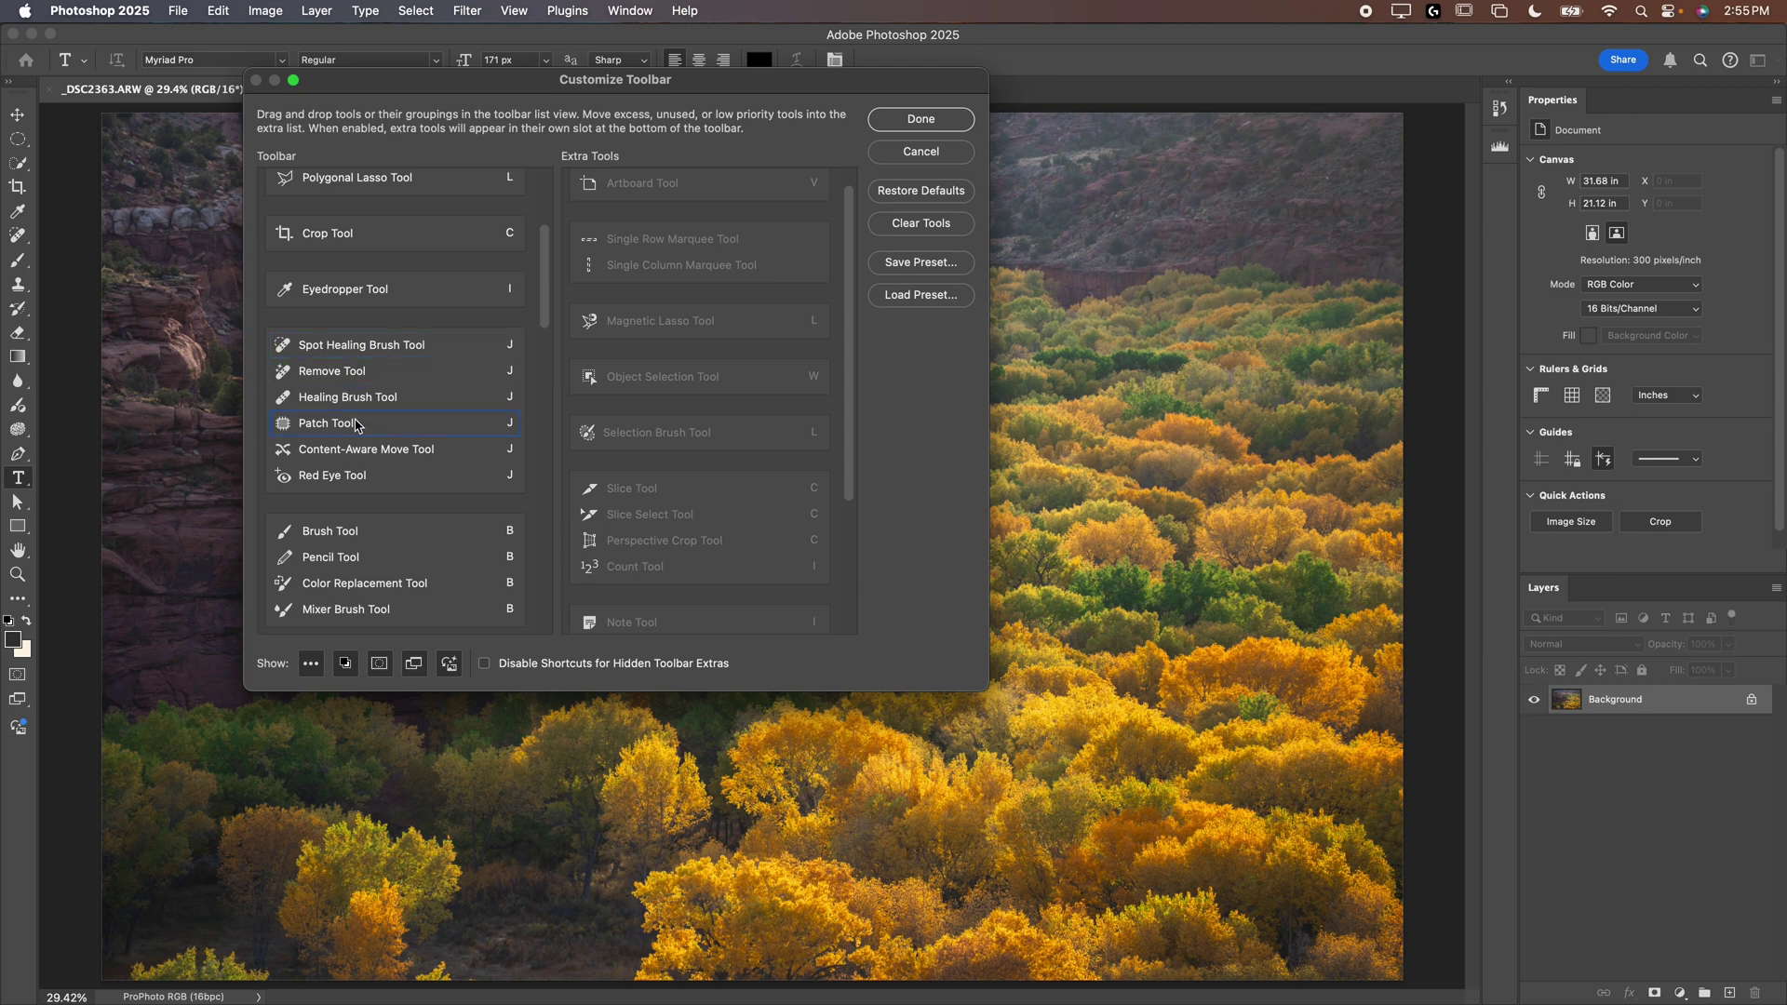
left_click_drag(317, 458, 628, 485)
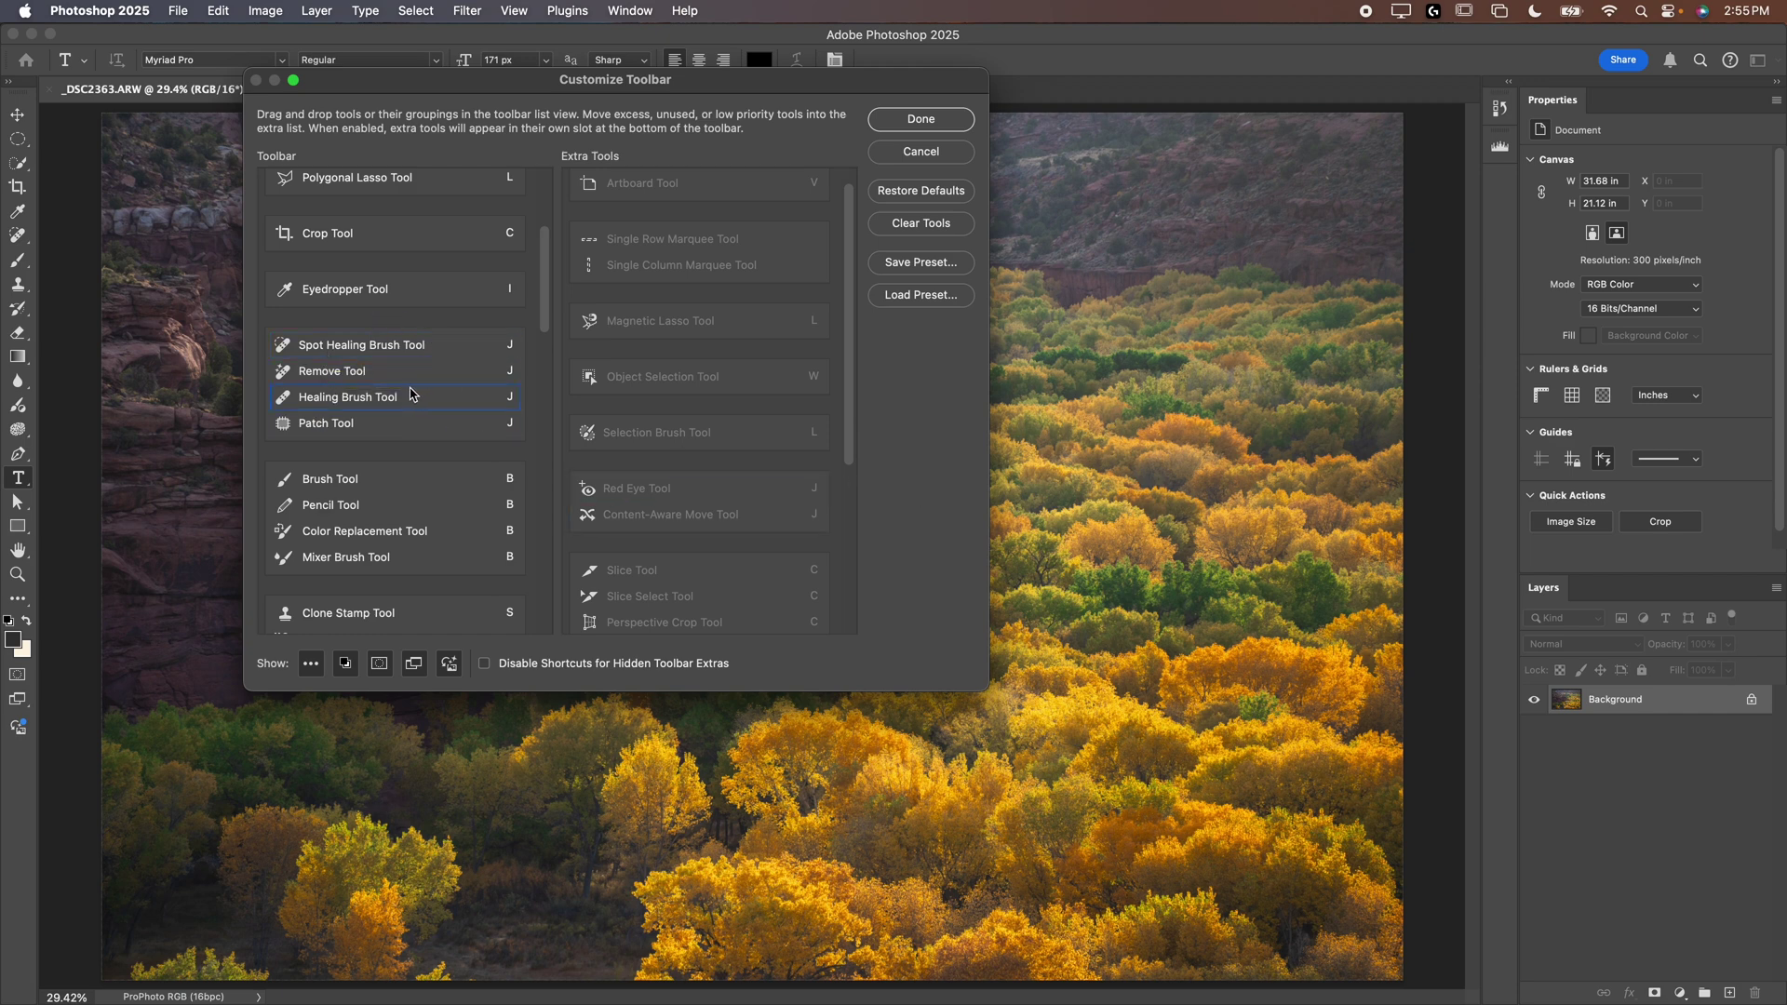
scroll(410, 395, "down", 2)
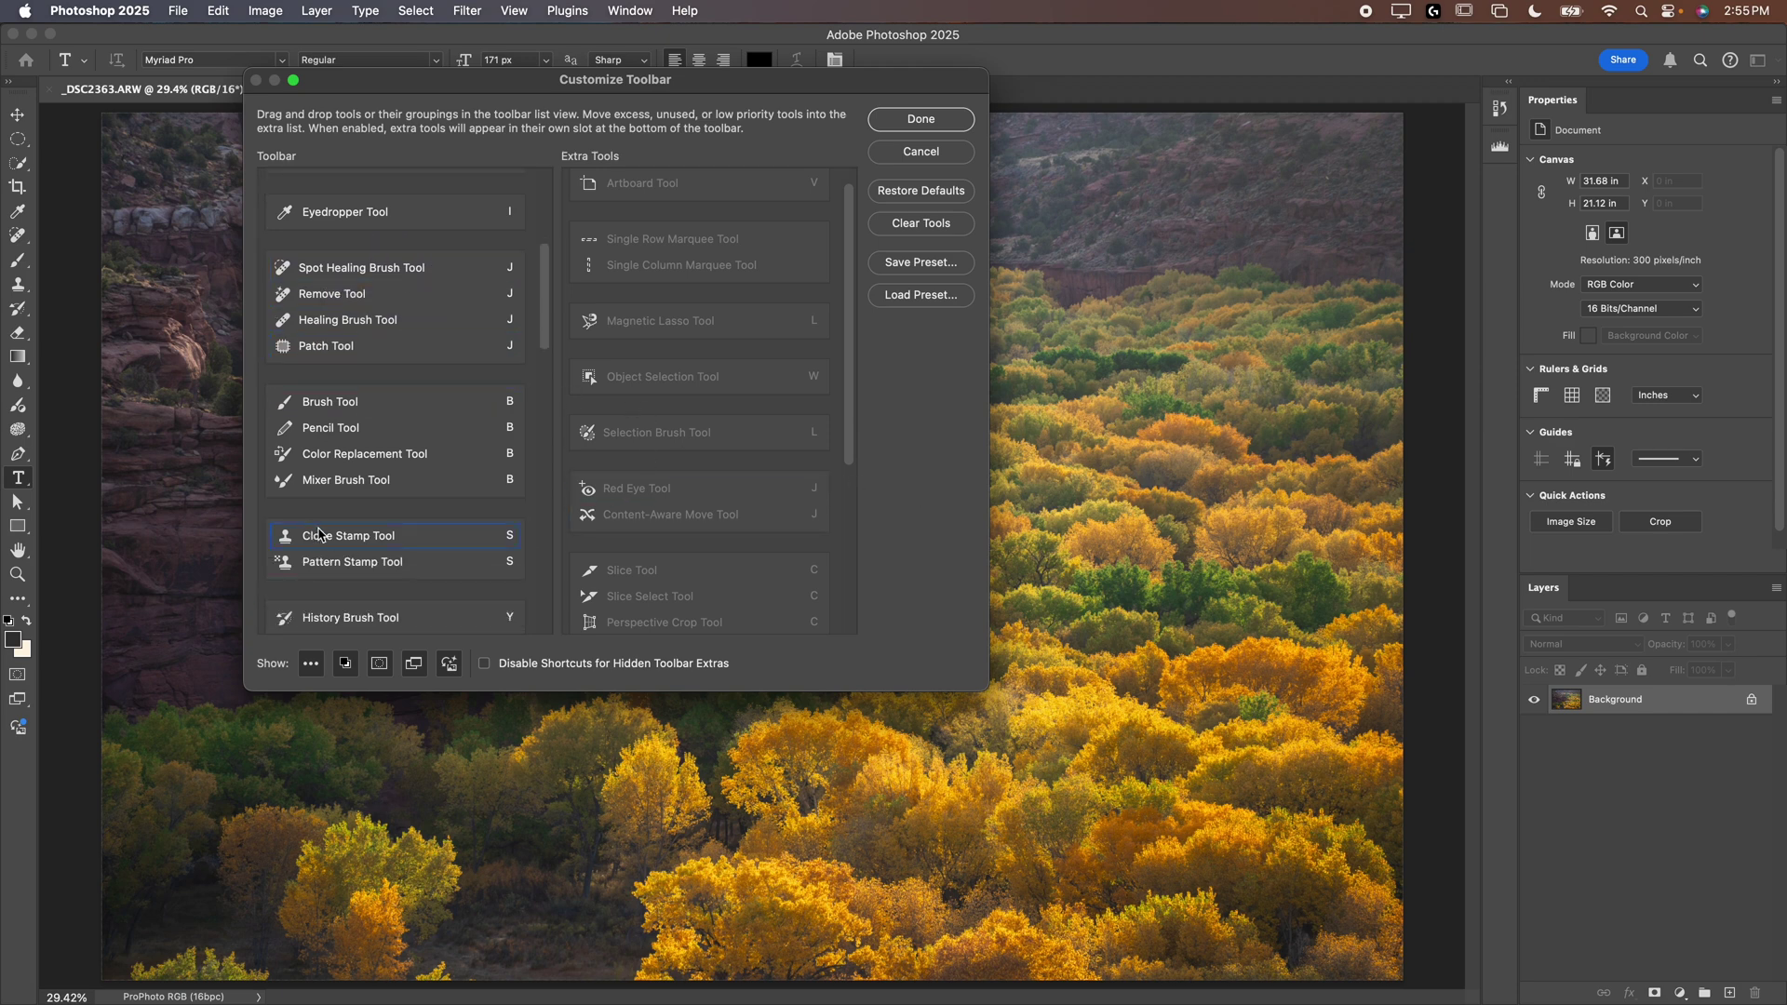
Group Clone Stamp with healing tools; hide Pattern Stamp, Pencil, Mixer Brush, History Brush, Eraser, Paint Bucket, Blur/Sharpen/Smudge
mouse_move(320, 533)
left_mouse_down()
mouse_move(353, 521)
mouse_move(401, 296)
mouse_move(380, 352)
left_mouse_up()
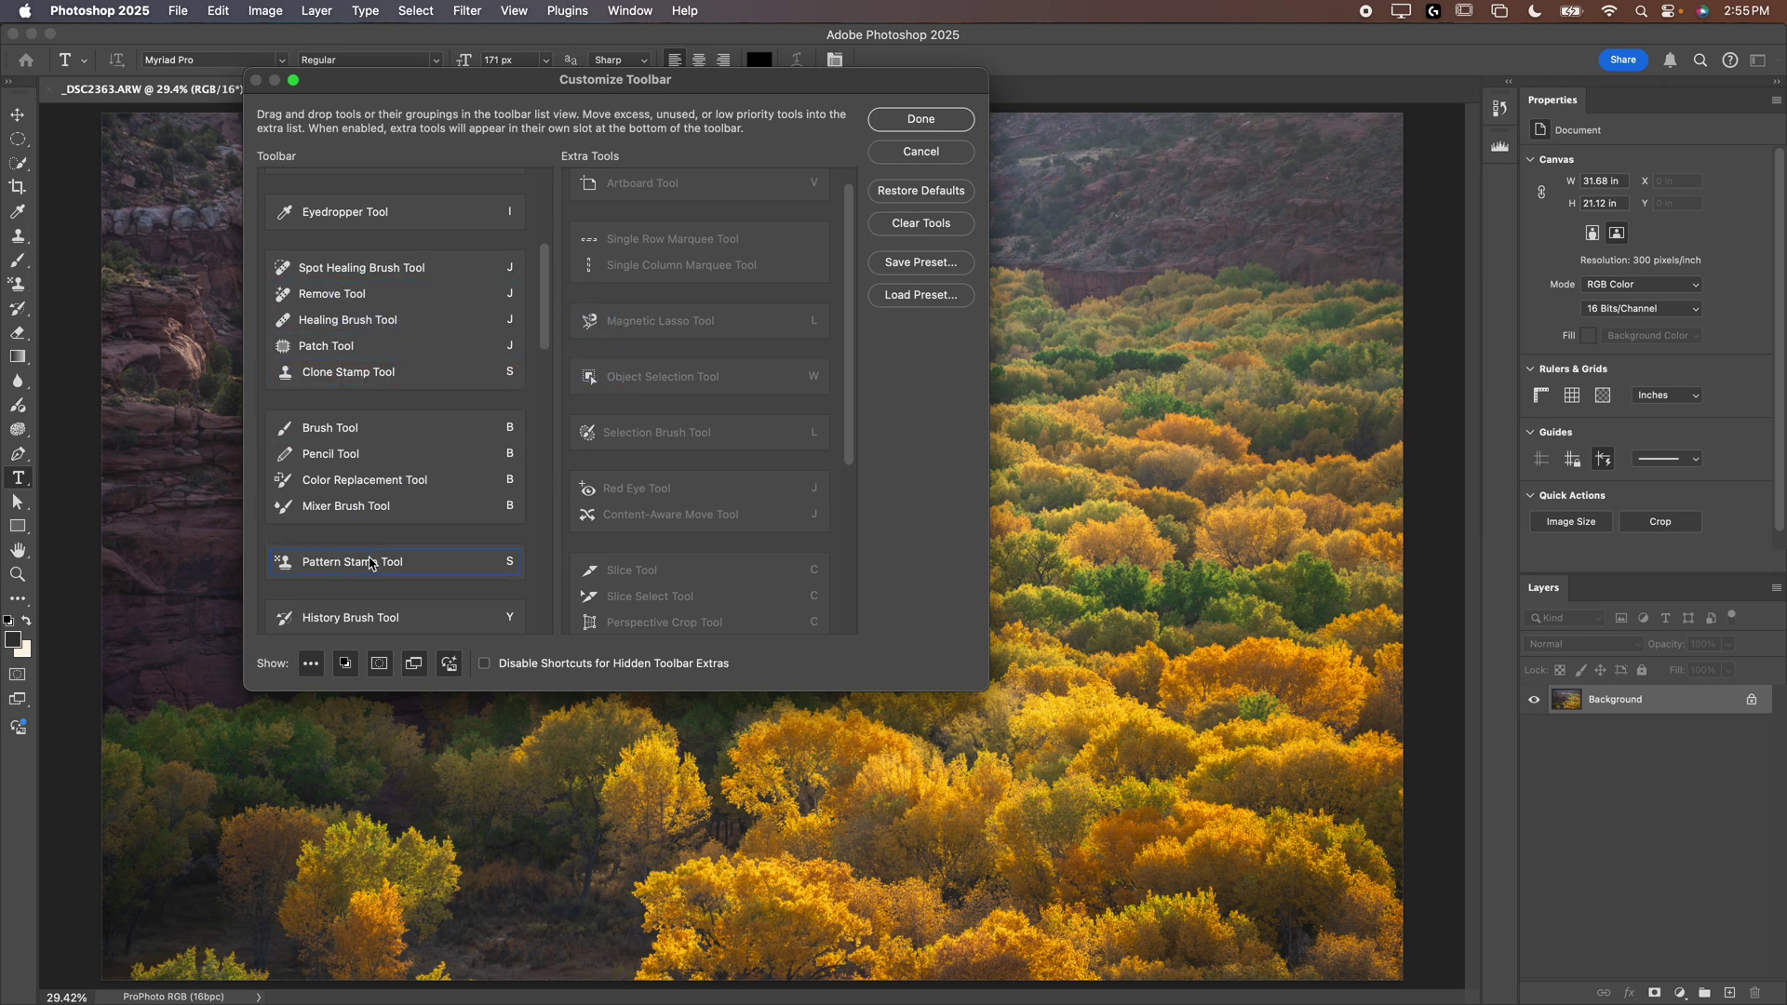
left_click_drag(384, 562, 651, 546)
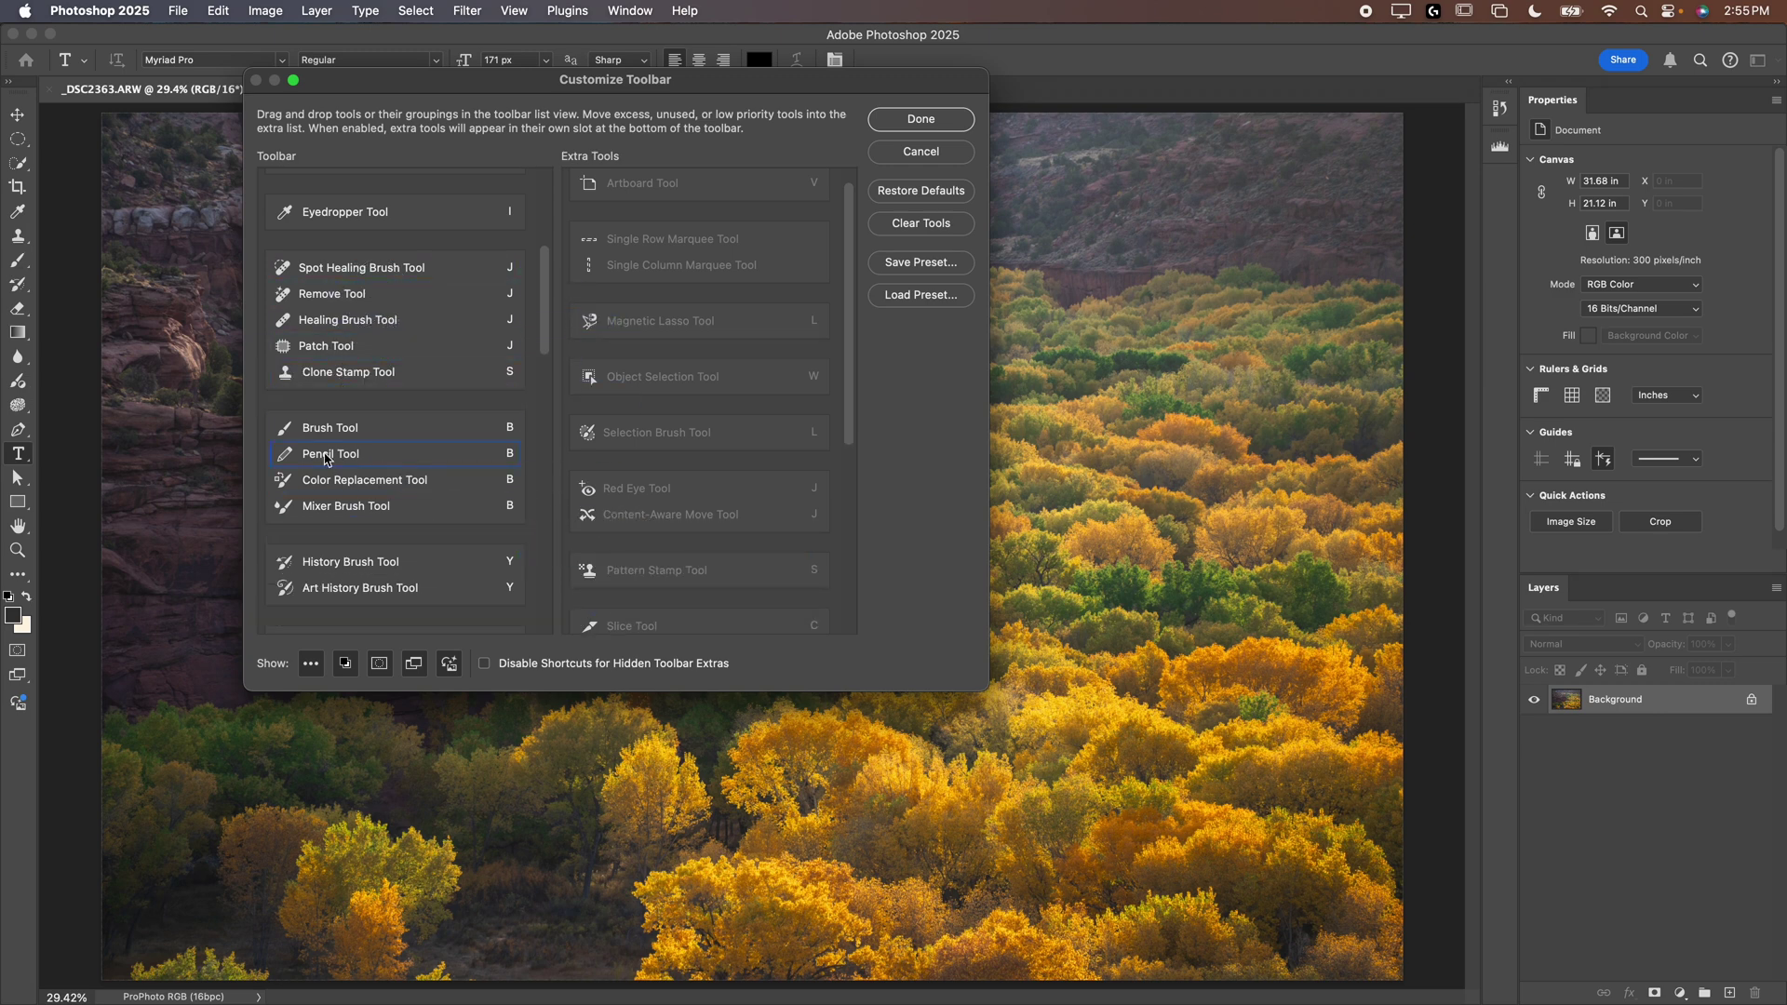
mouse_move(326, 458)
left_mouse_down()
mouse_move(633, 470)
mouse_move(527, 460)
mouse_move(624, 470)
mouse_move(642, 507)
left_mouse_up()
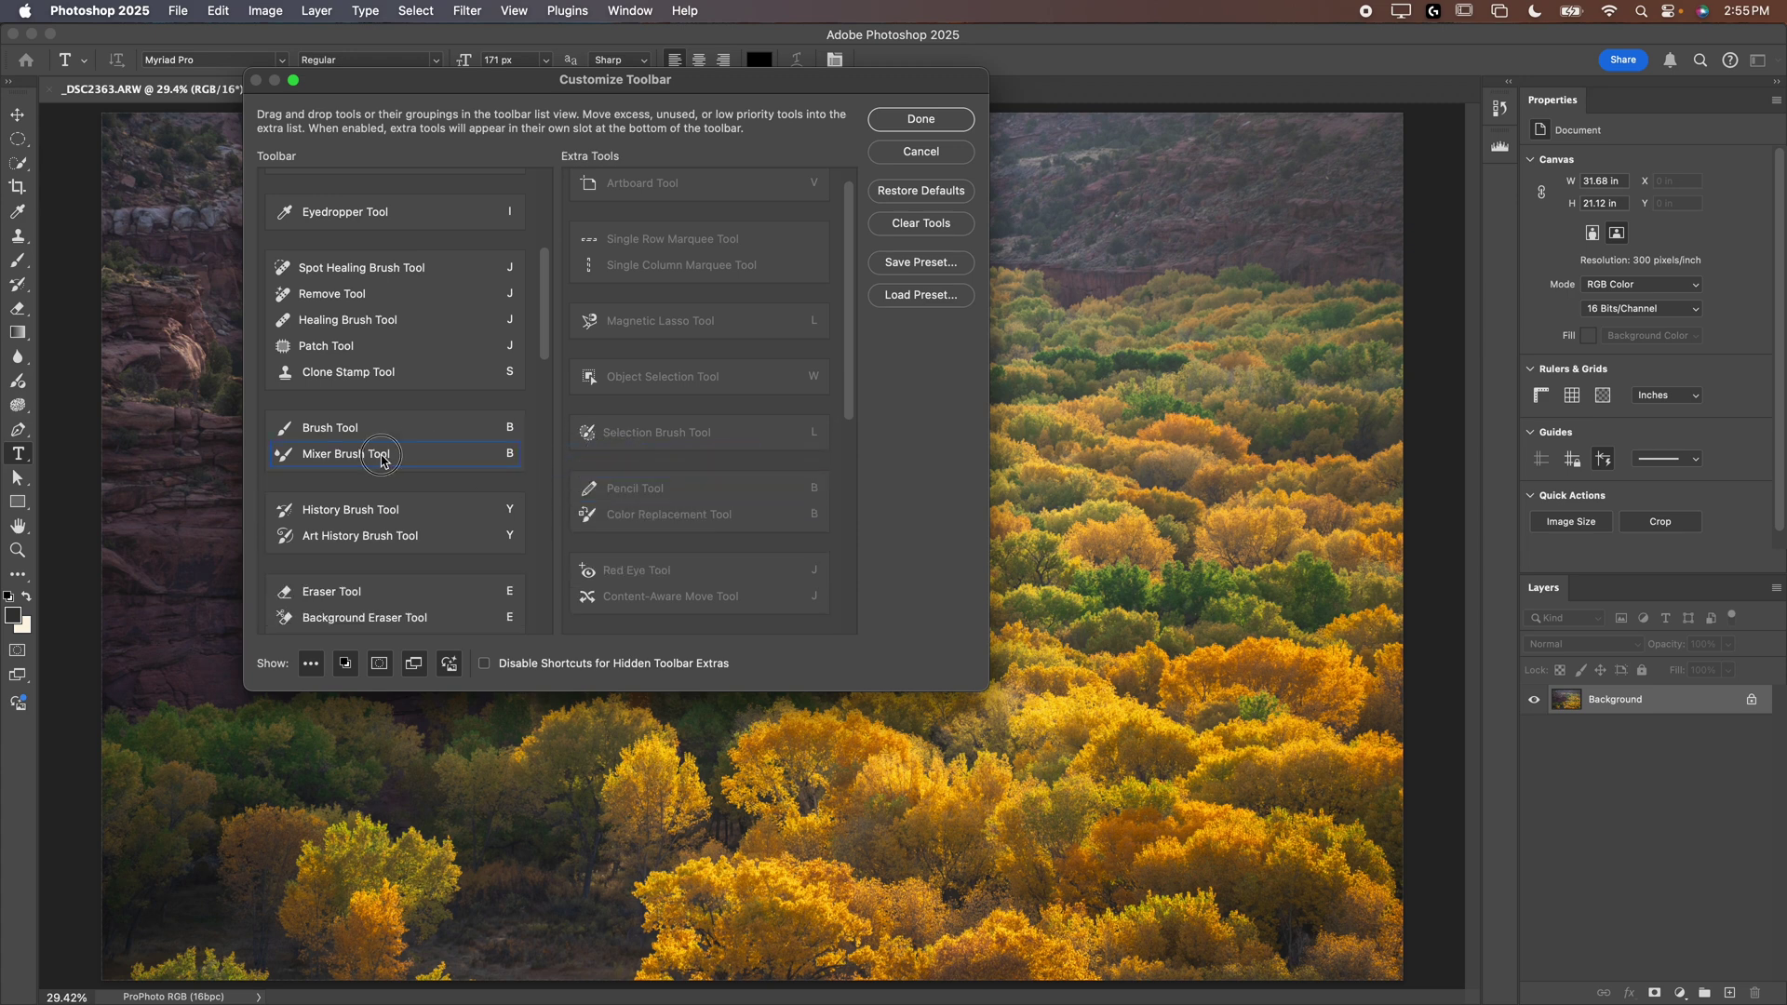
left_click_drag(381, 459, 628, 489)
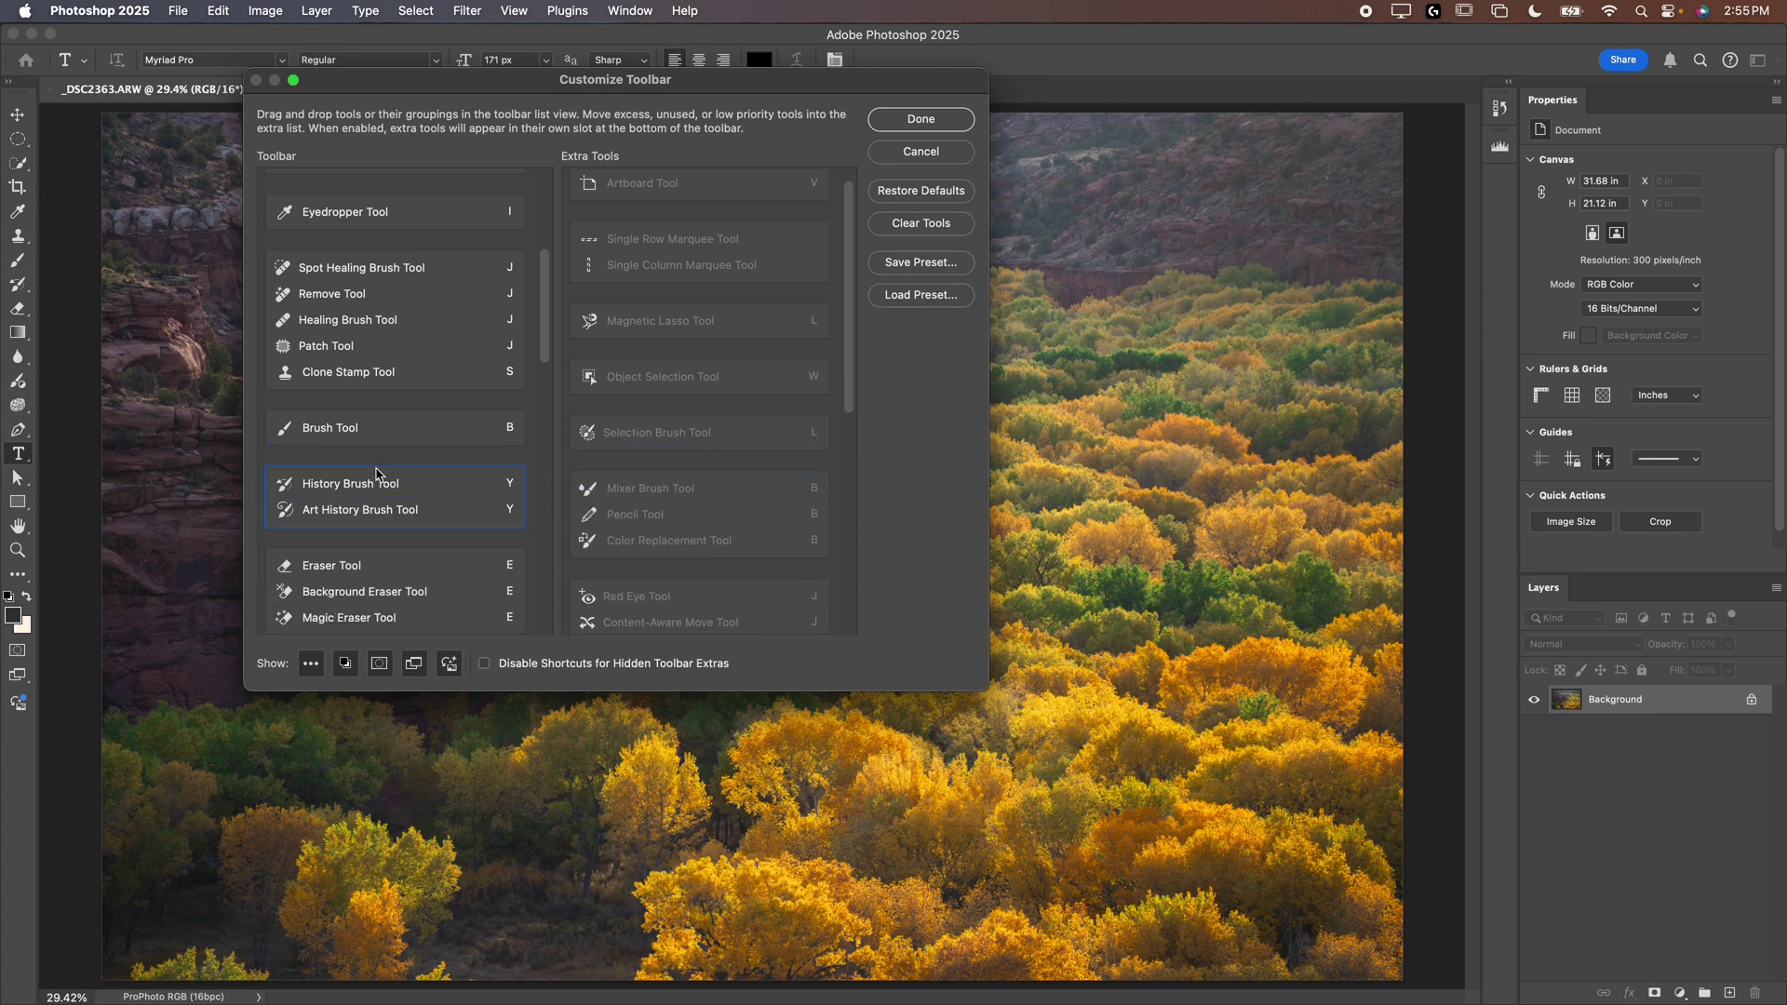
left_click_drag(377, 473, 619, 463)
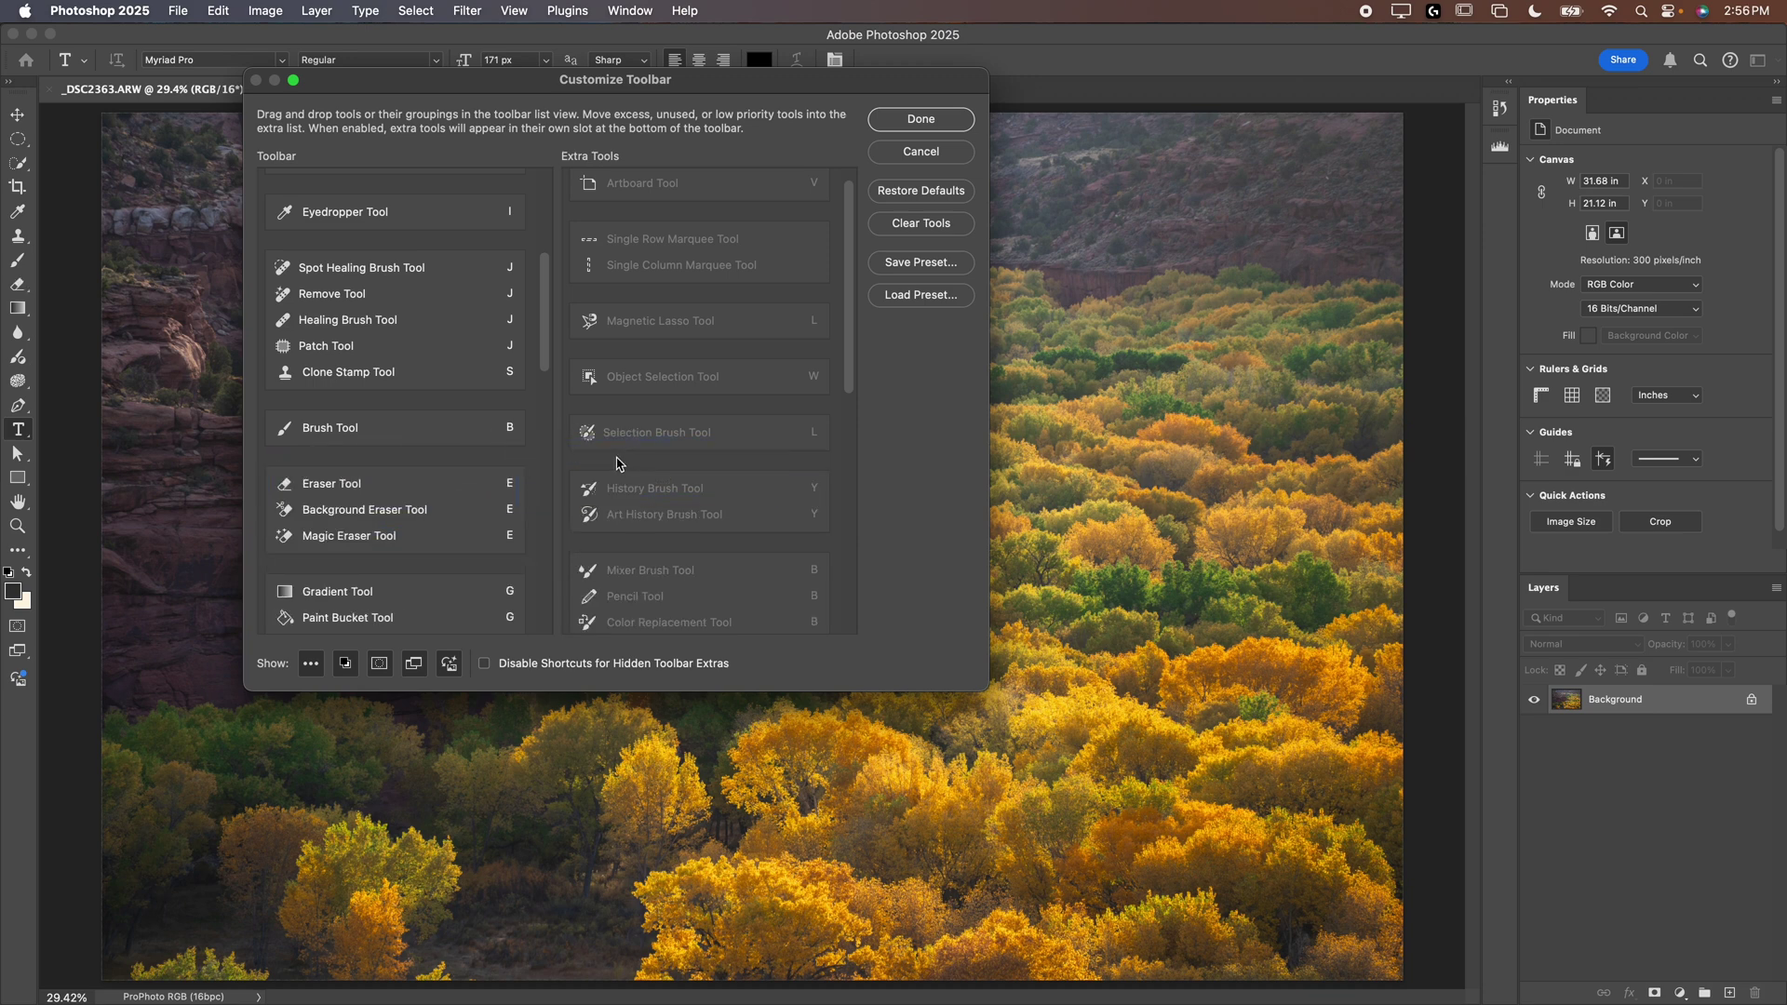
left_click_drag(381, 474, 614, 470)
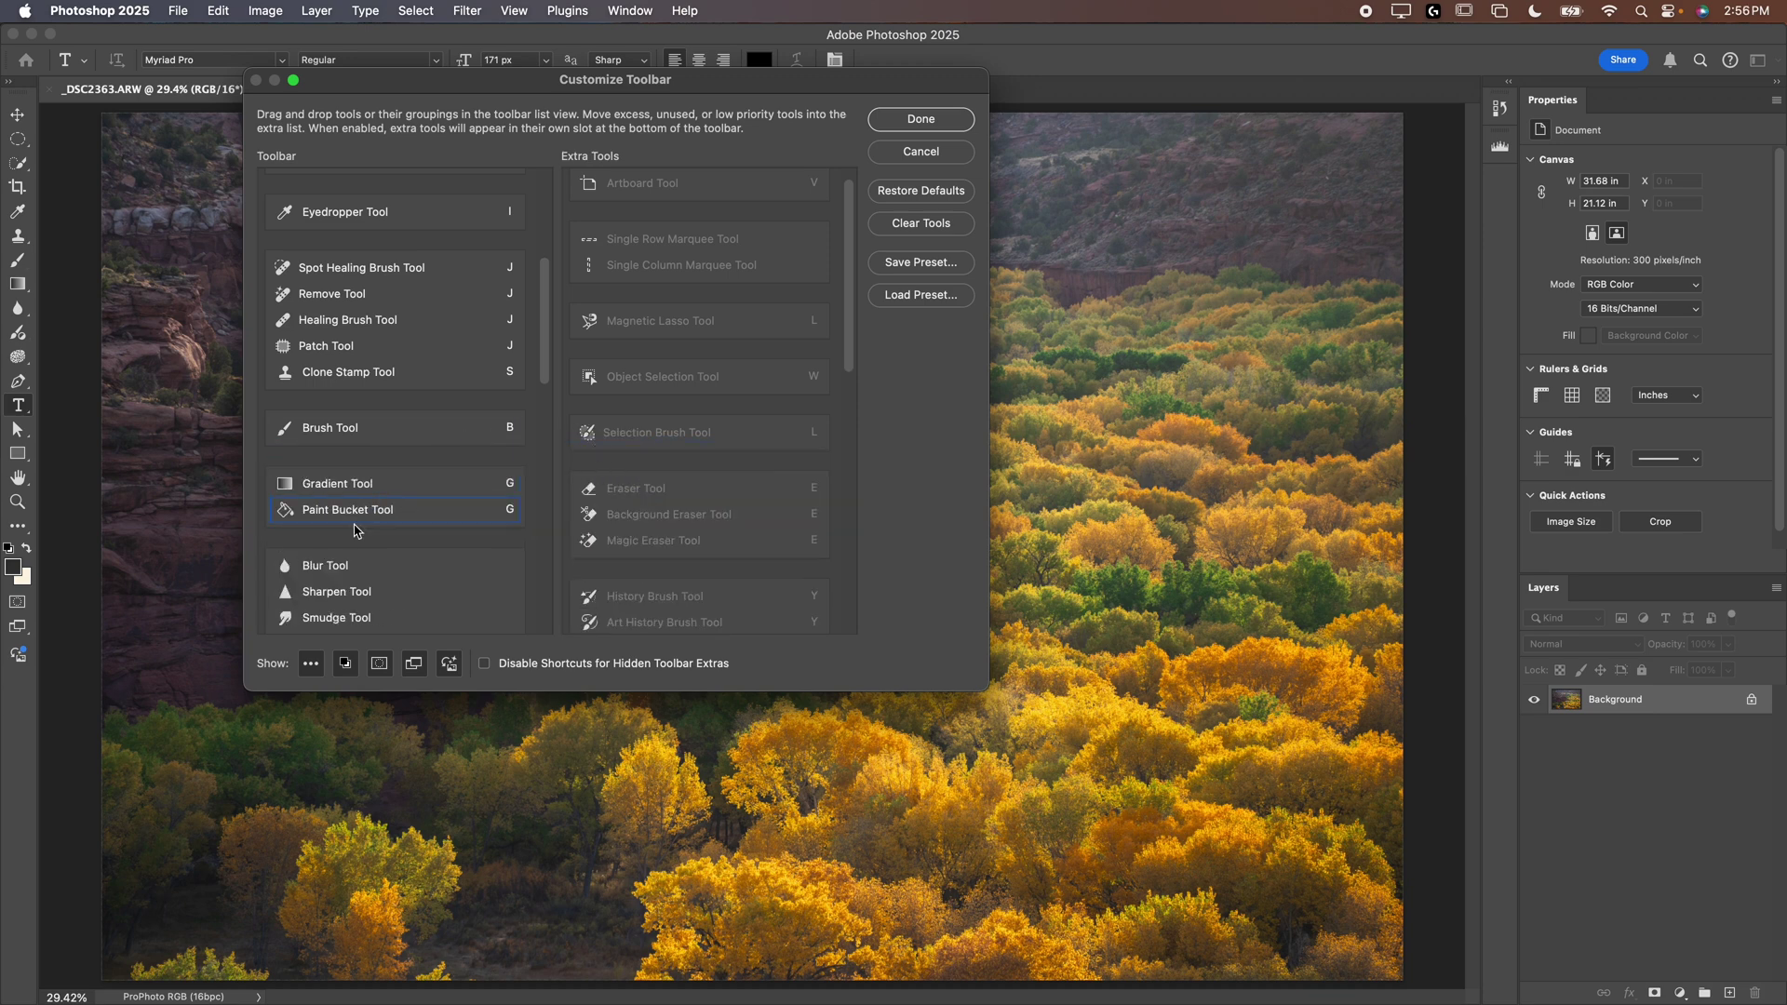
left_click_drag(358, 512, 604, 469)
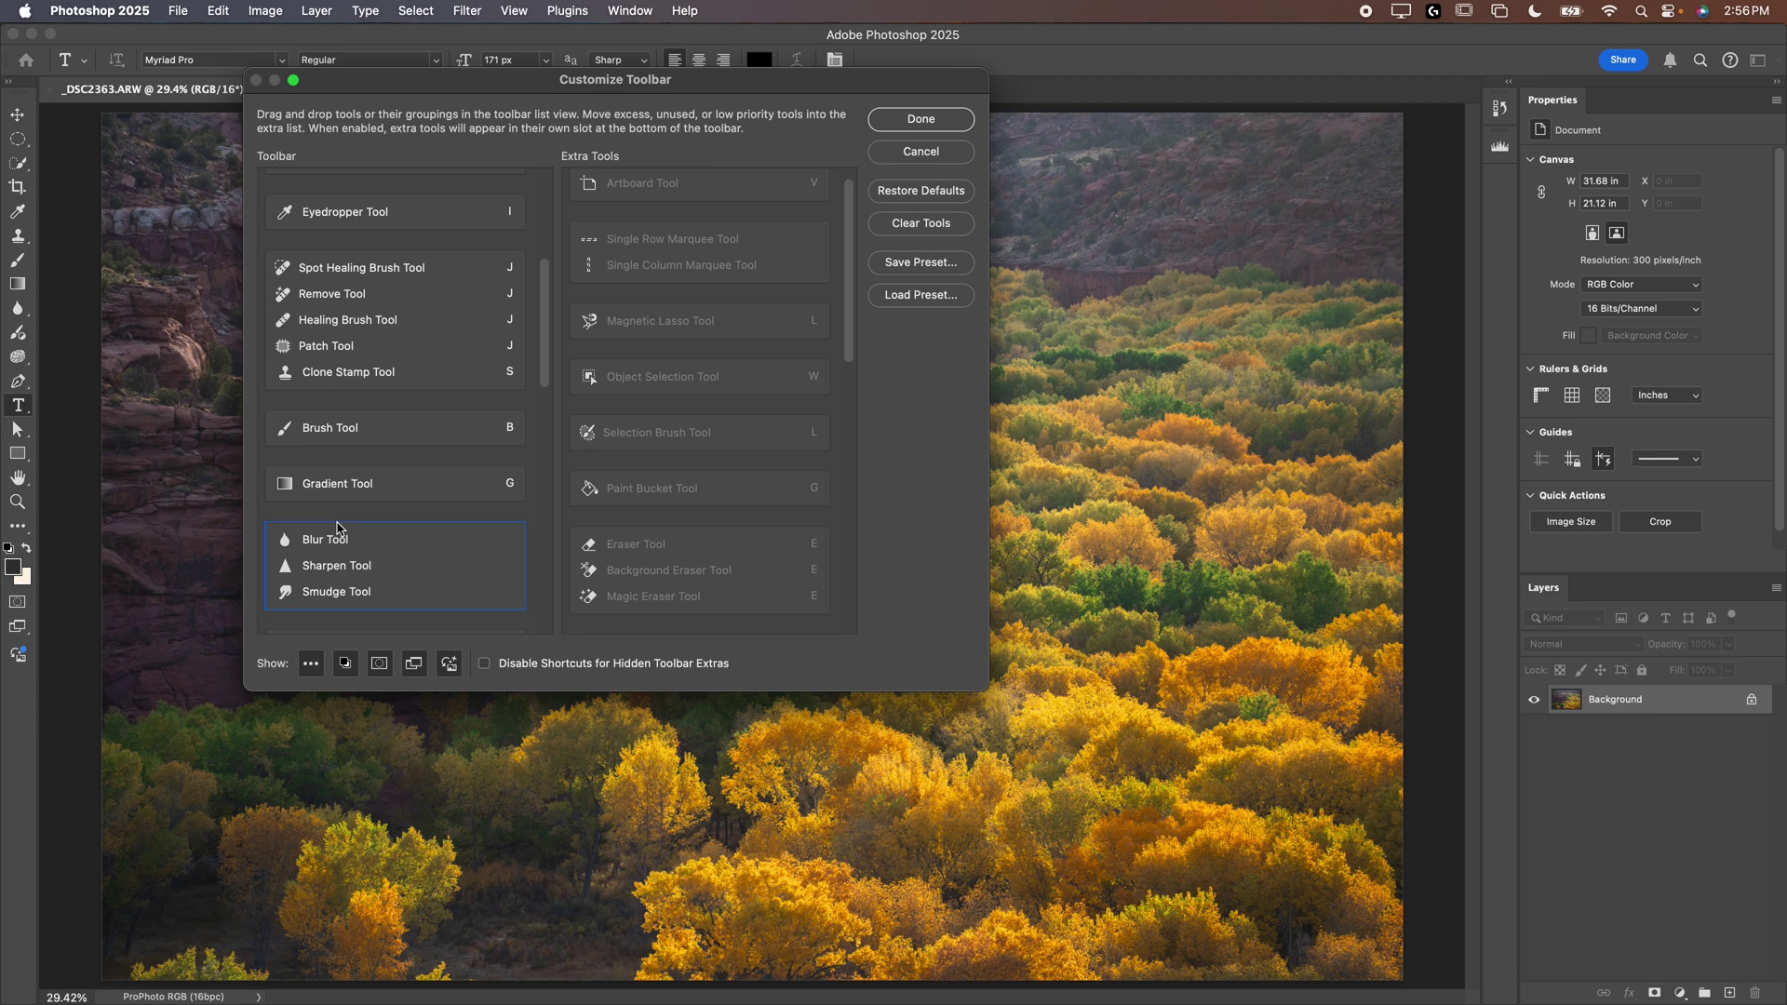
mouse_move(339, 528)
left_mouse_down()
mouse_move(610, 521)
mouse_move(610, 545)
left_mouse_up()
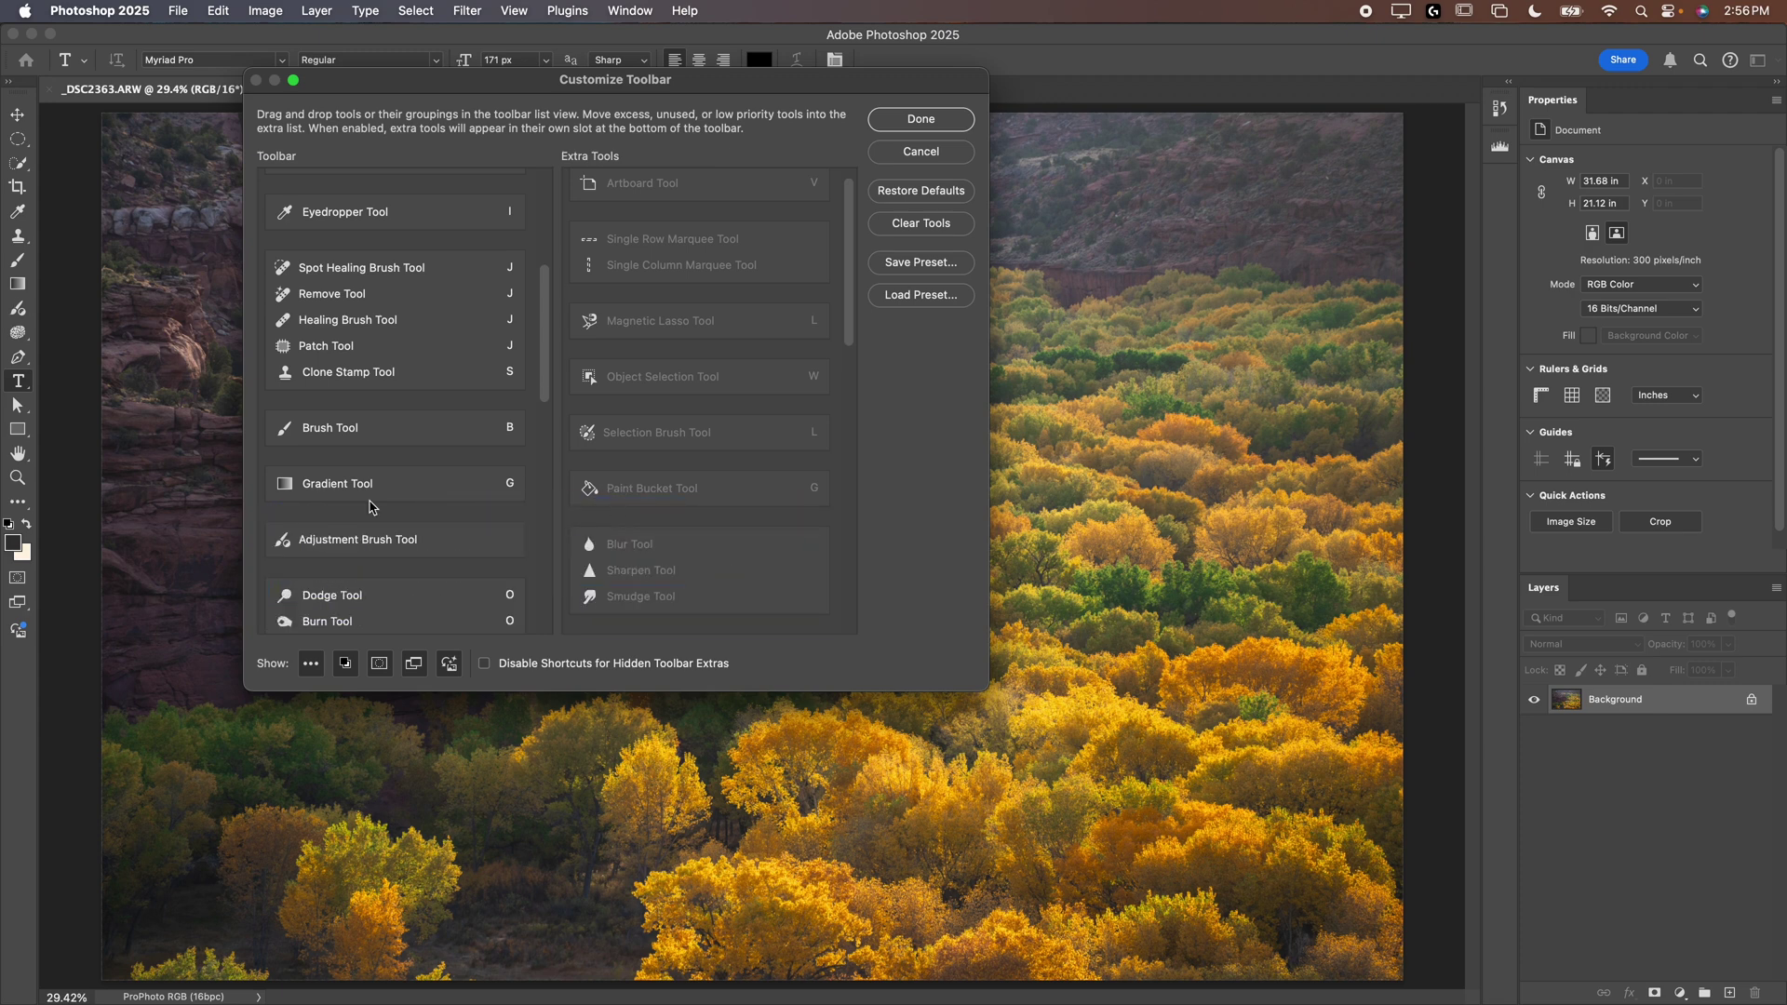
mouse_move(370, 545)
left_mouse_down()
mouse_move(614, 519)
mouse_move(610, 543)
left_mouse_up()
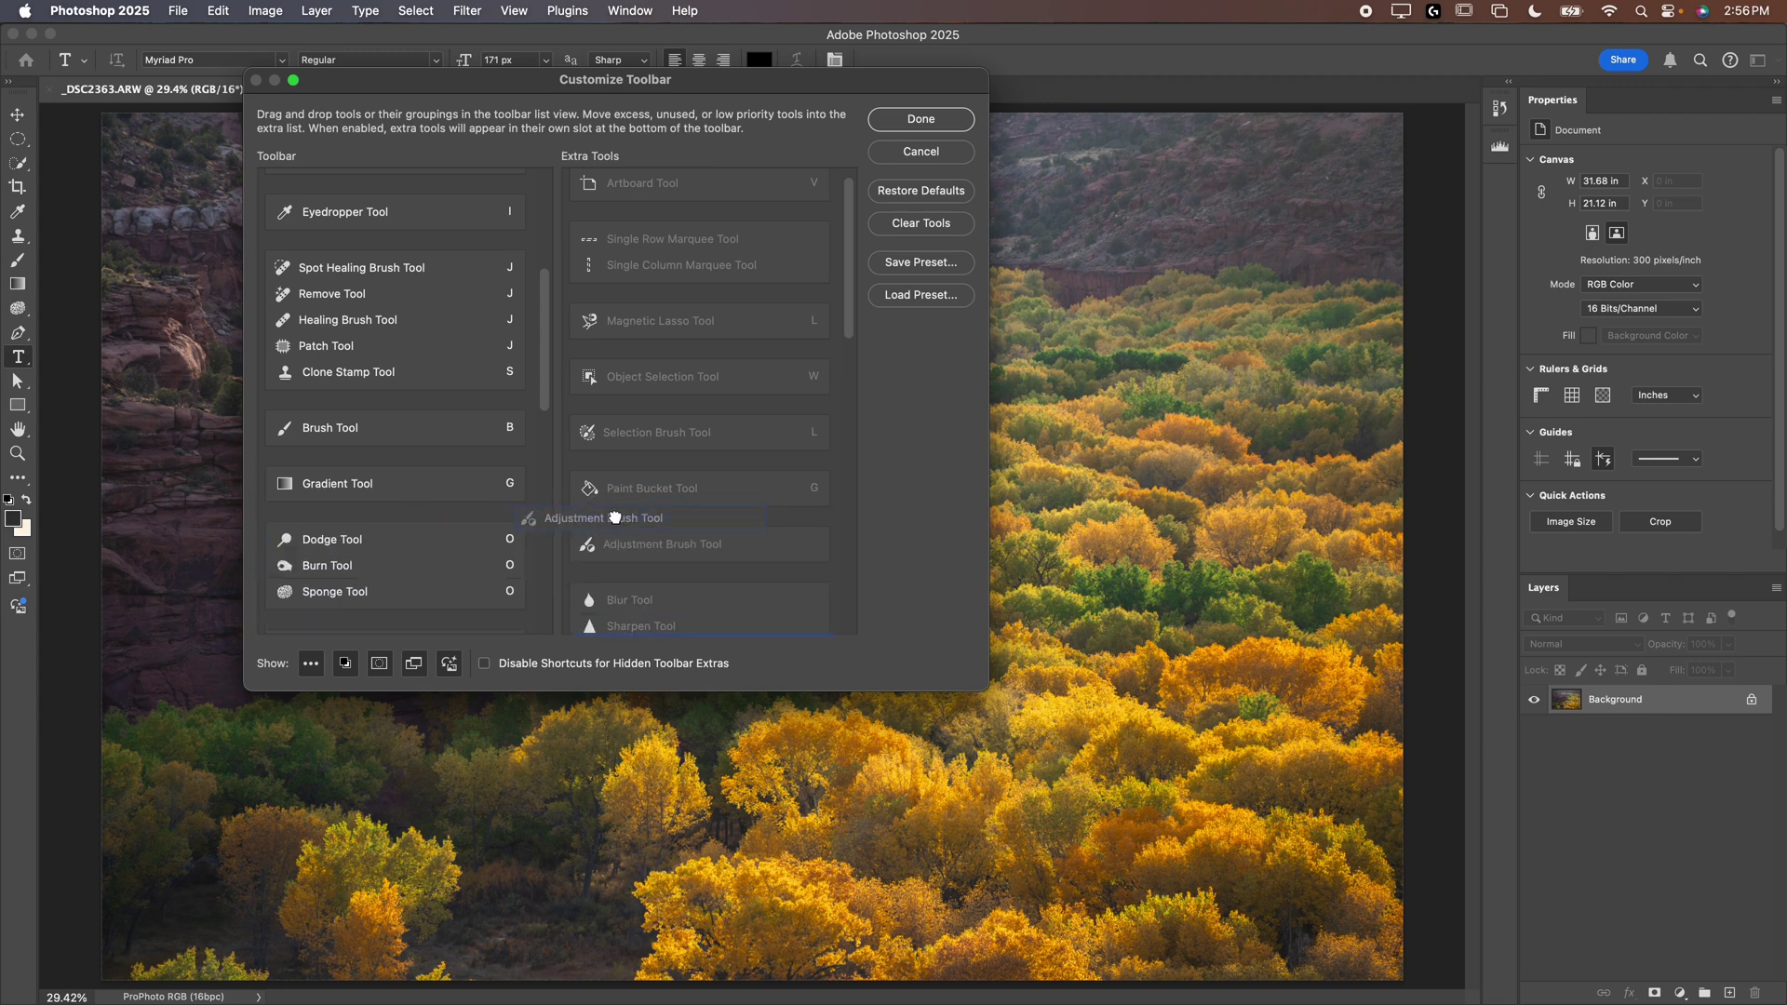
scroll(441, 537, "down", 2)
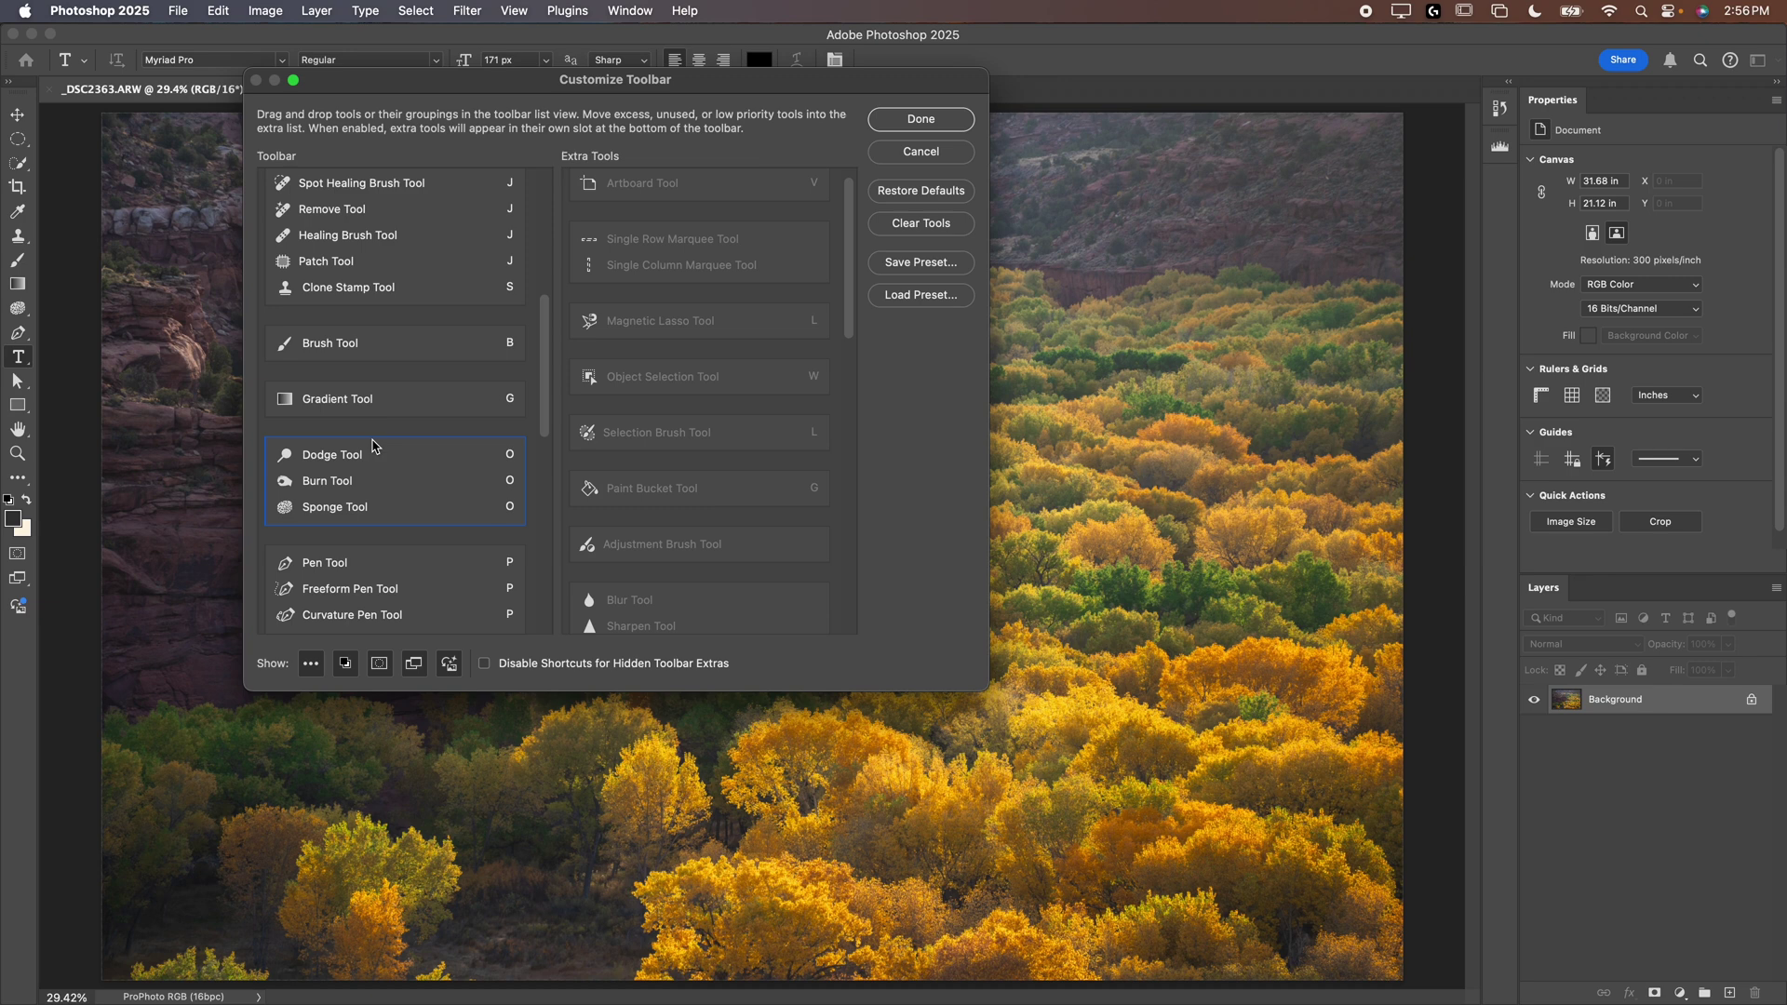
Hide Dodge/Burn/Sponge, Pen, Type, Path Selection, Shape, Hand/Rotate View and Zoom tools as extras
left_click_drag(372, 447, 614, 479)
mouse_move(367, 446)
left_mouse_down()
mouse_move(657, 455)
mouse_move(642, 465)
left_mouse_up()
left_click_drag(388, 443, 652, 465)
left_click_drag(389, 445, 670, 456)
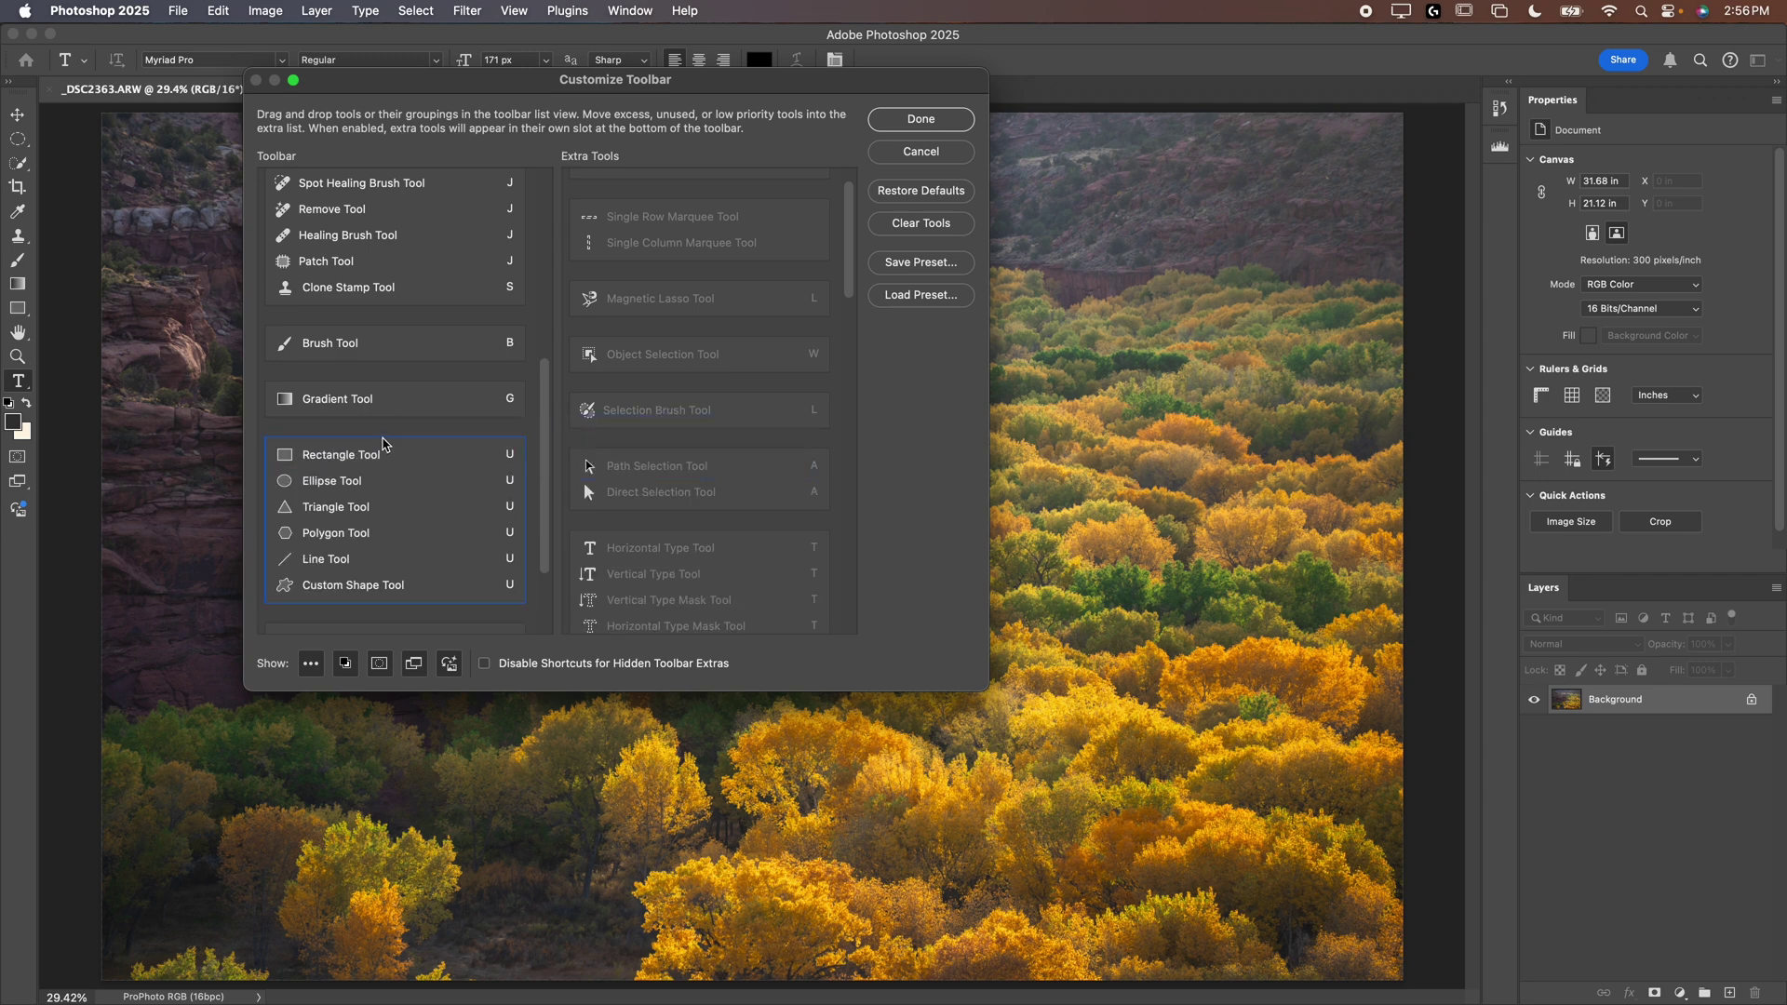
left_click_drag(382, 444, 649, 451)
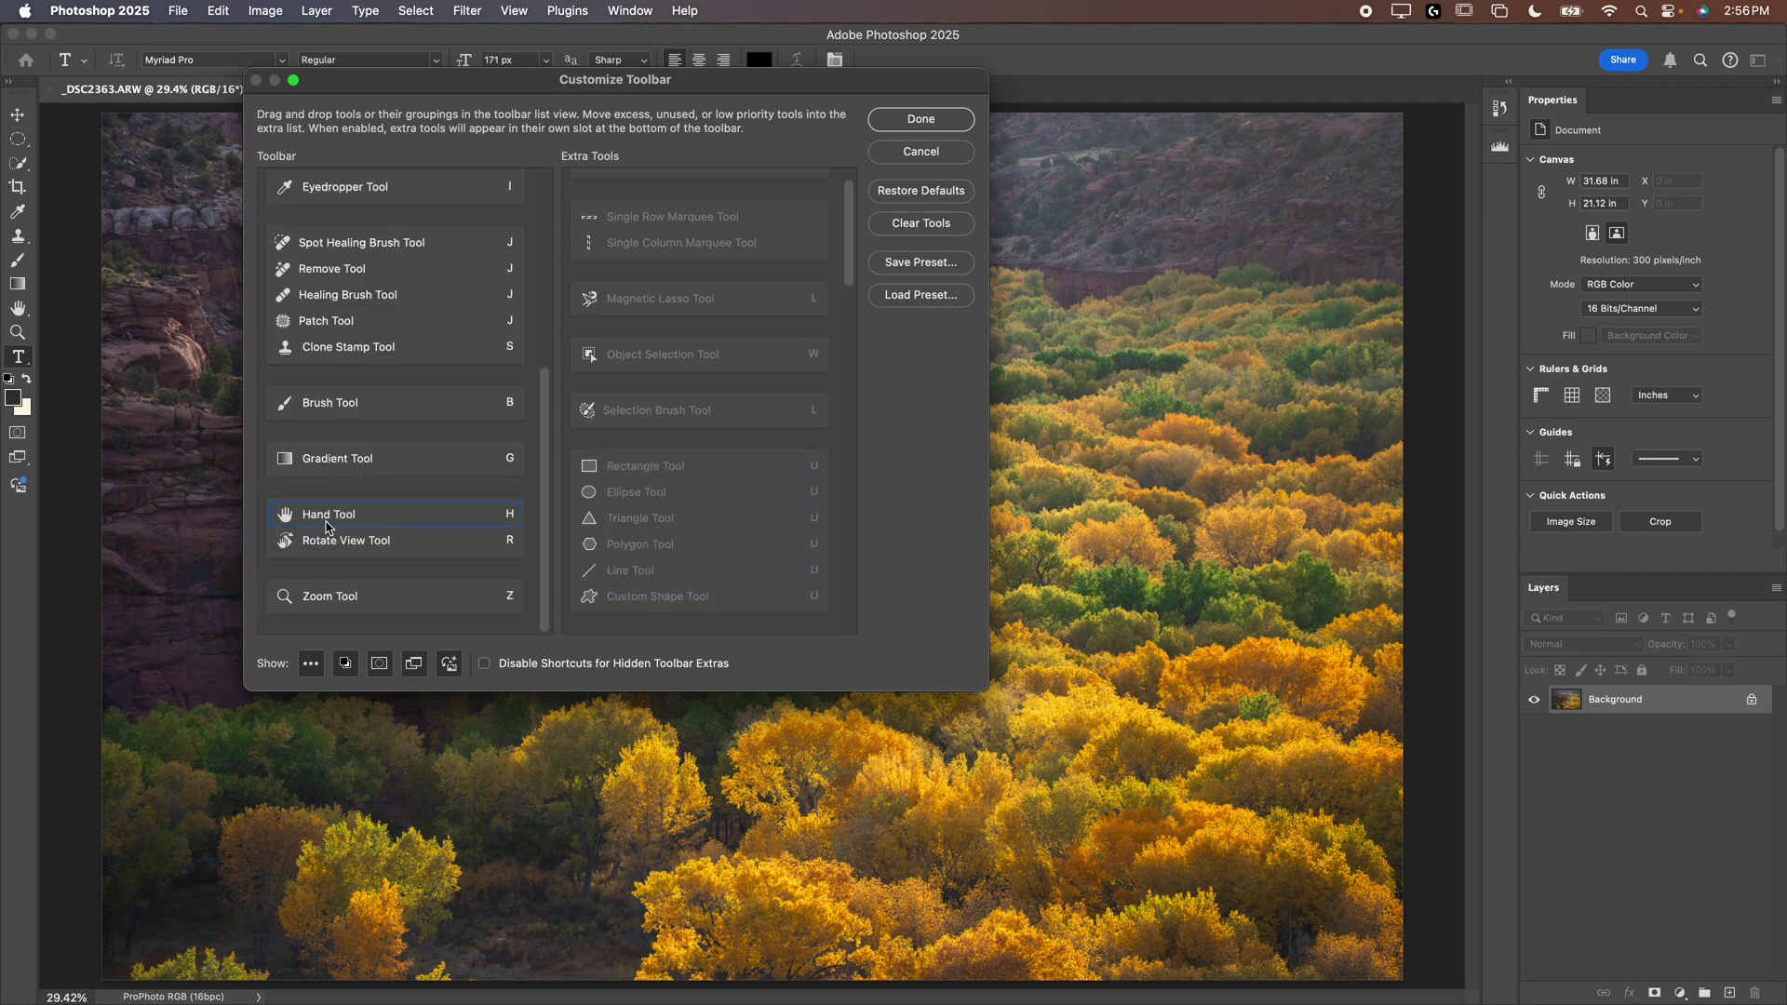
left_click_drag(362, 502, 580, 466)
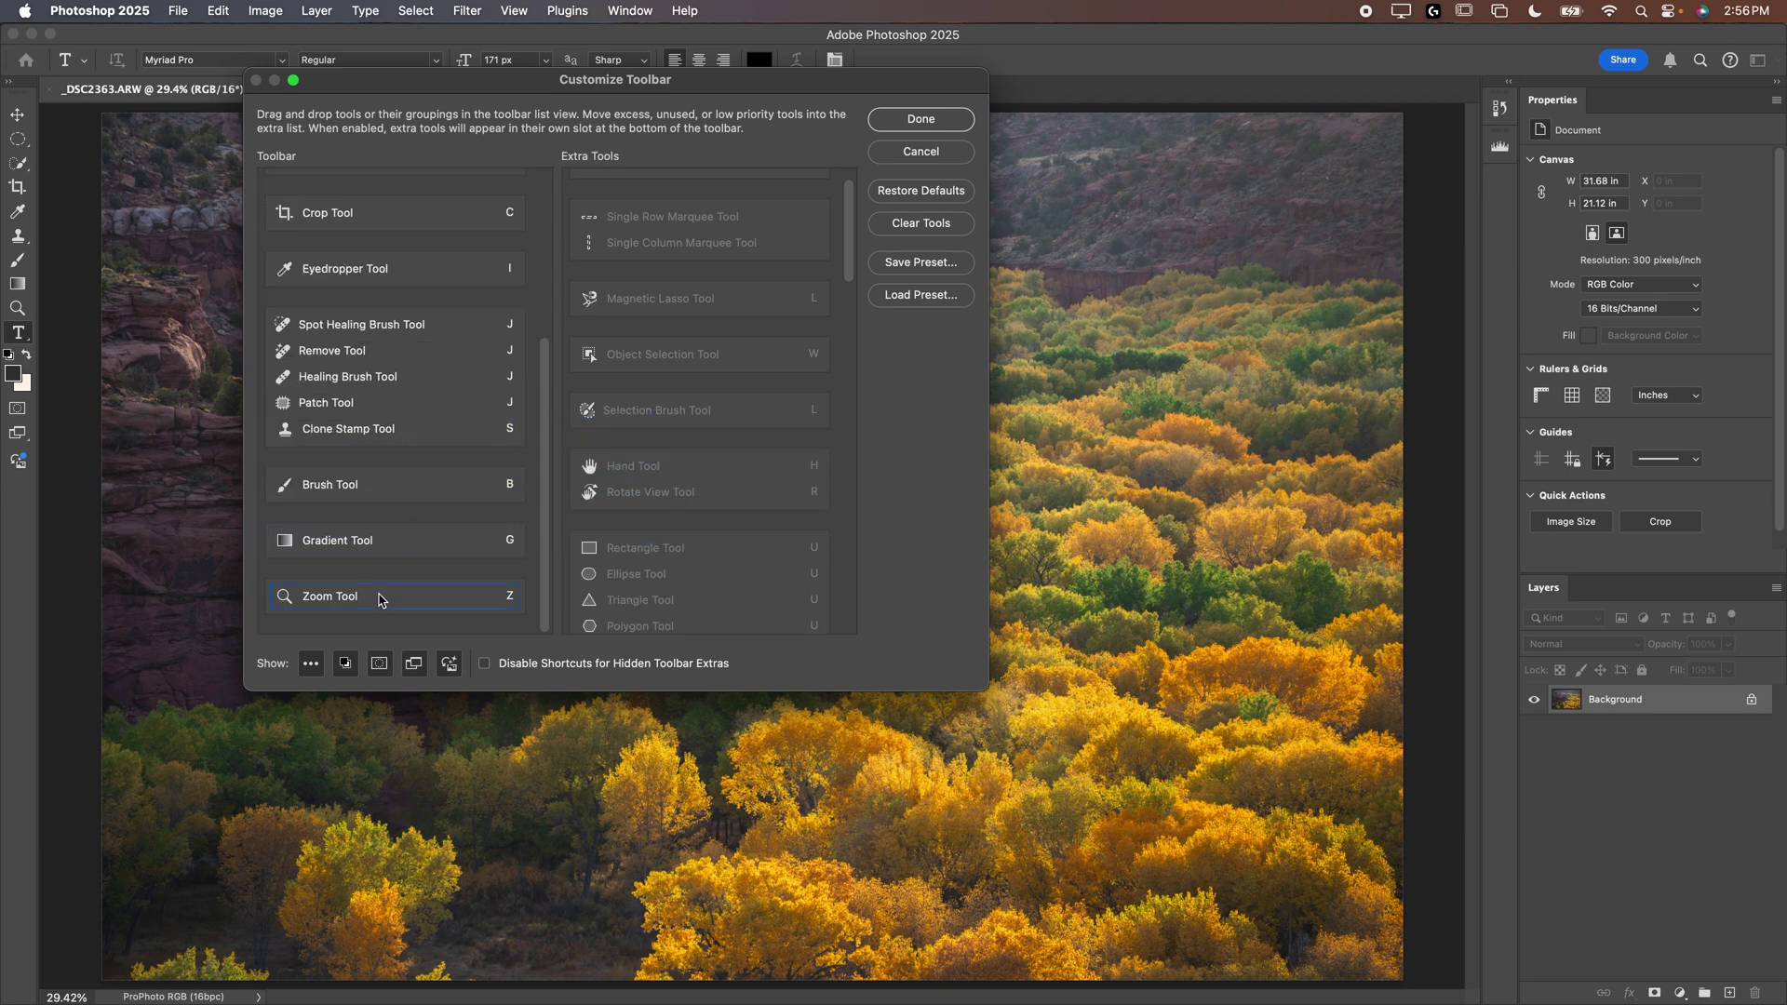
left_click_drag(522, 545, 631, 531)
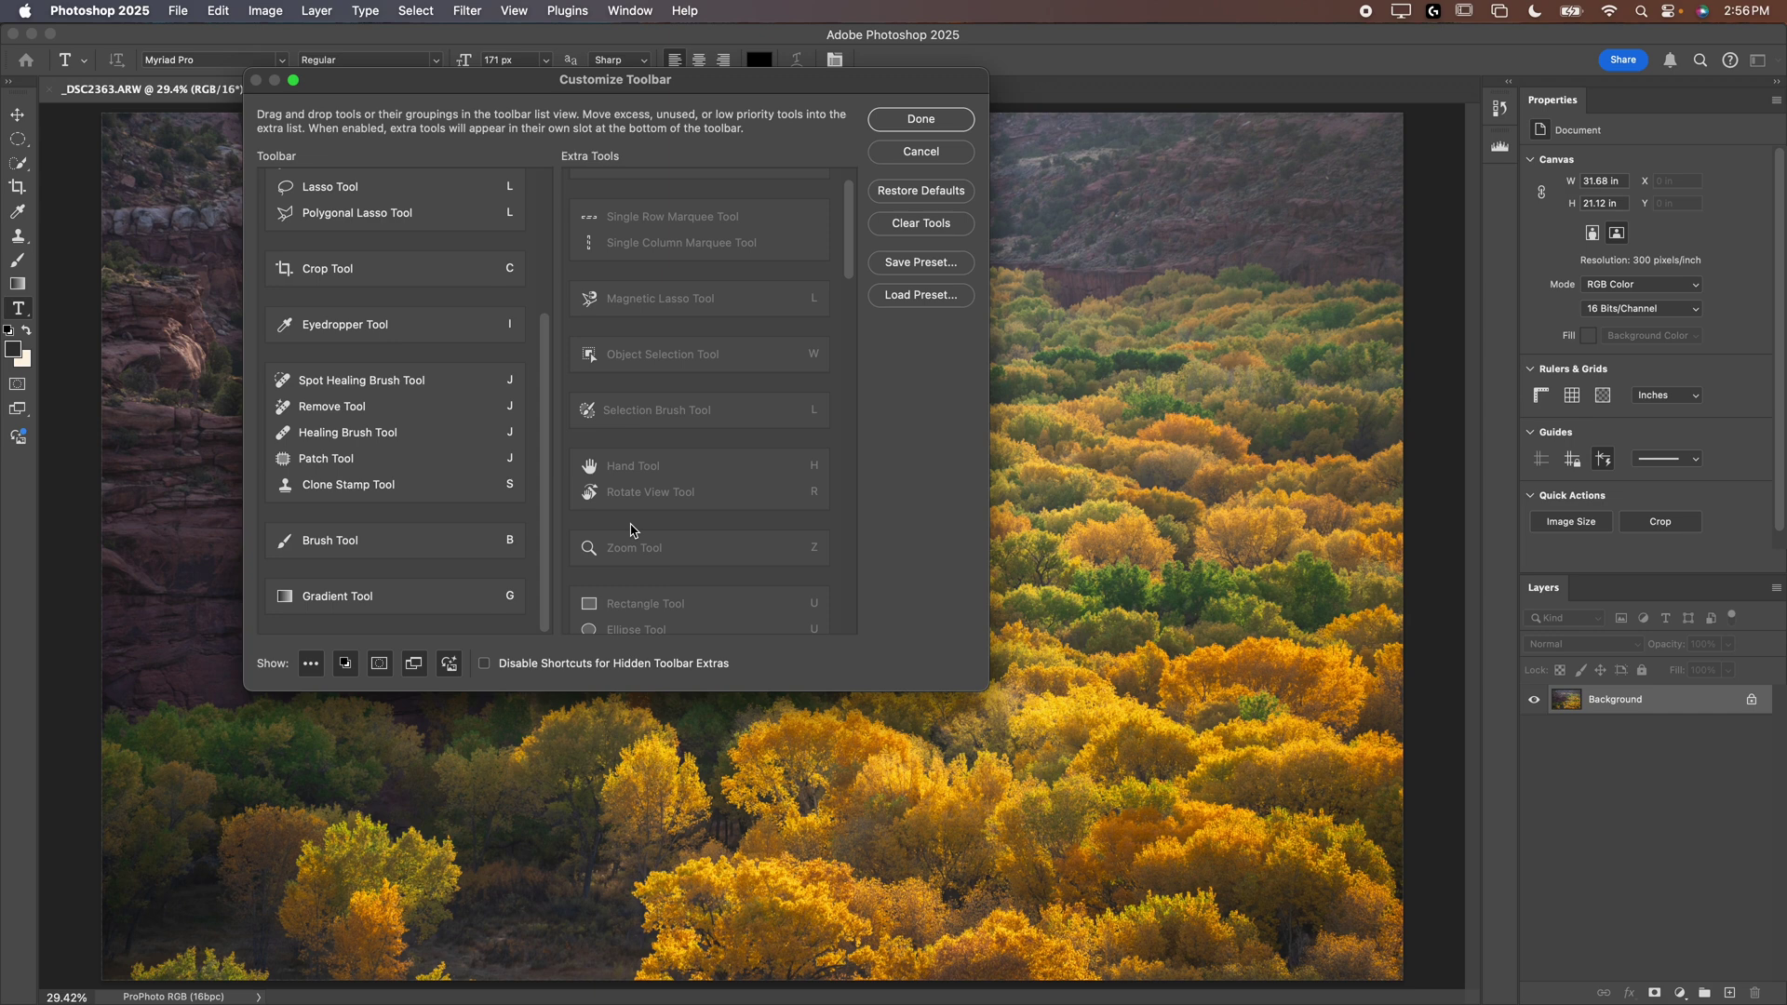
scroll(419, 492, "up", 5)
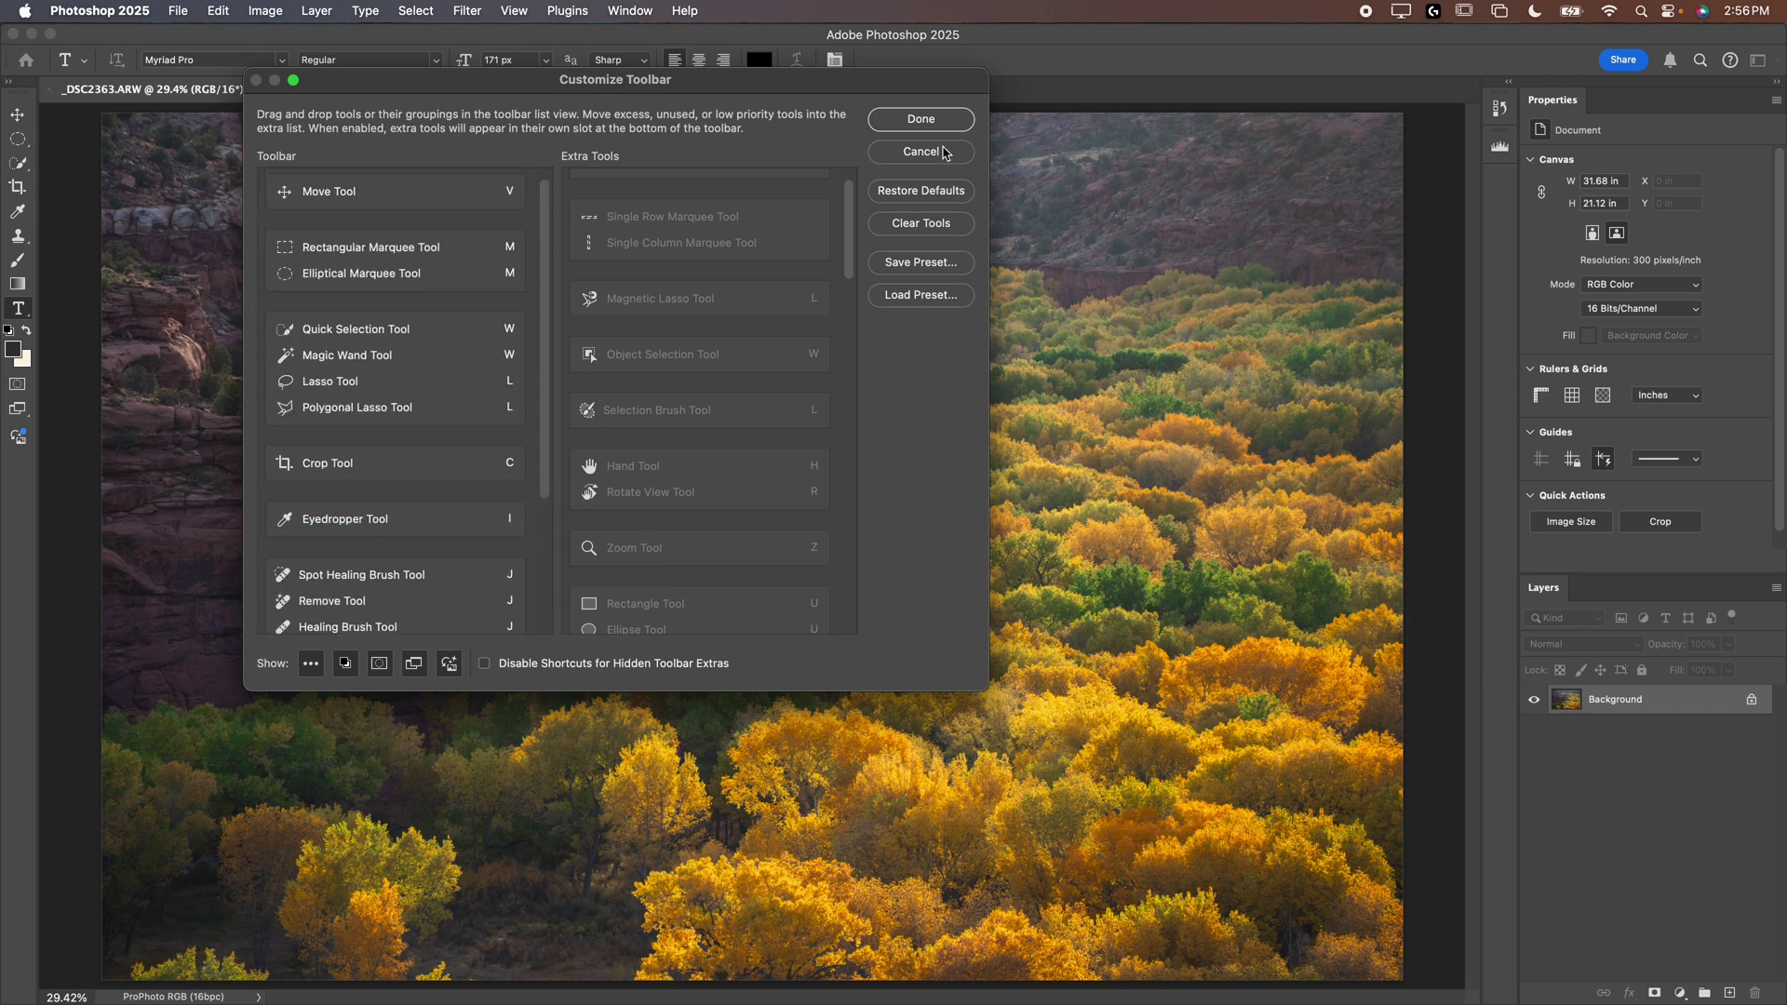
scroll(370, 382, "down", 5)
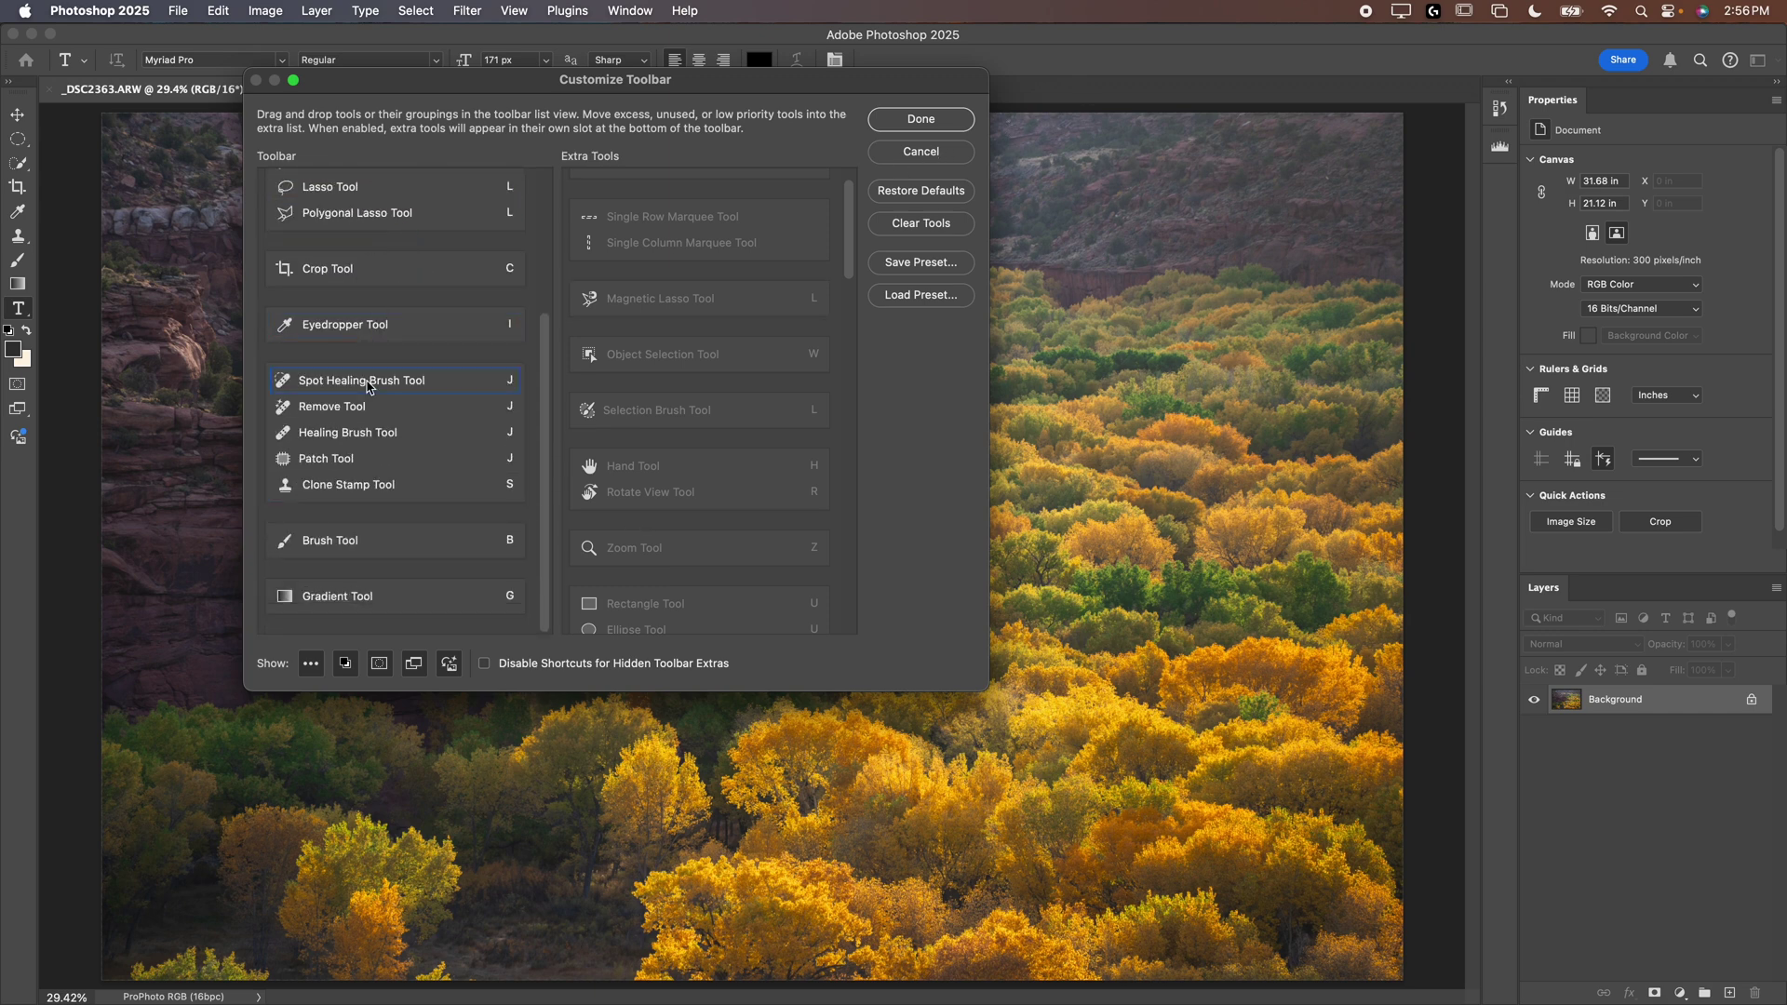
scroll(365, 491, "up", 5)
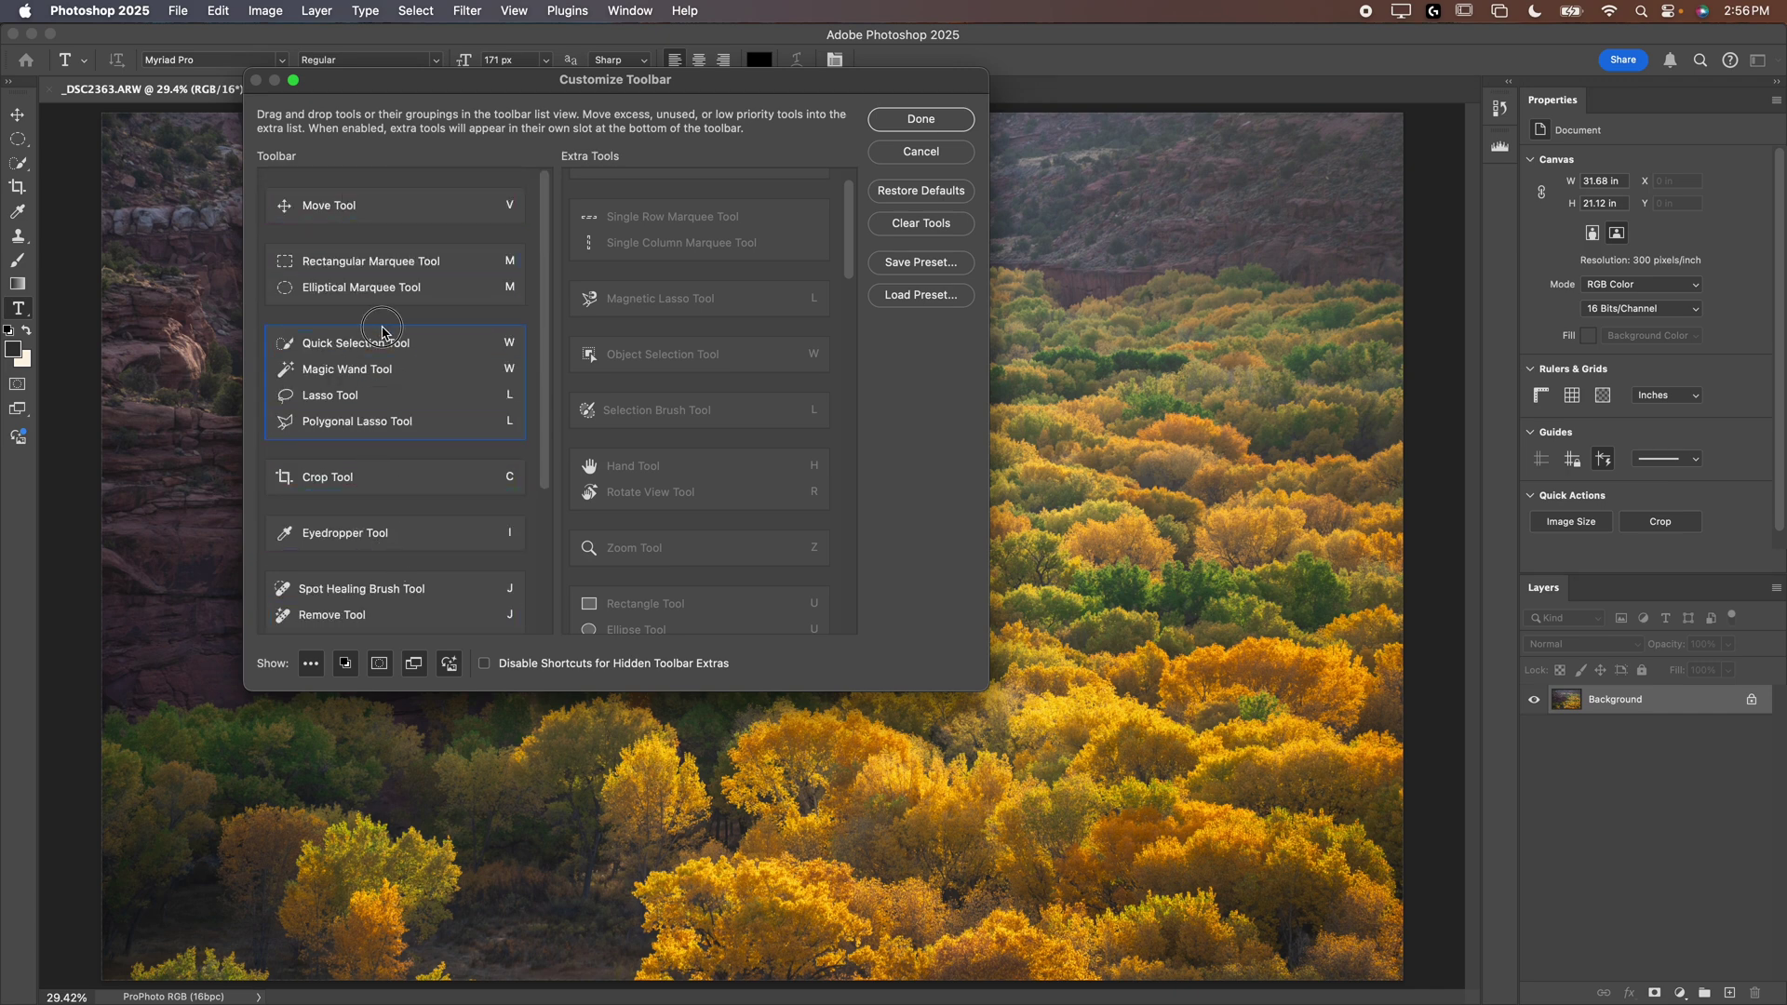
Move the Elliptical and Rectangular Marquee tools into the selection group and apply the toolbar
mouse_move(372, 288)
left_mouse_down()
mouse_move(393, 414)
mouse_move(382, 387)
left_mouse_up()
left_click_drag(363, 262, 381, 420)
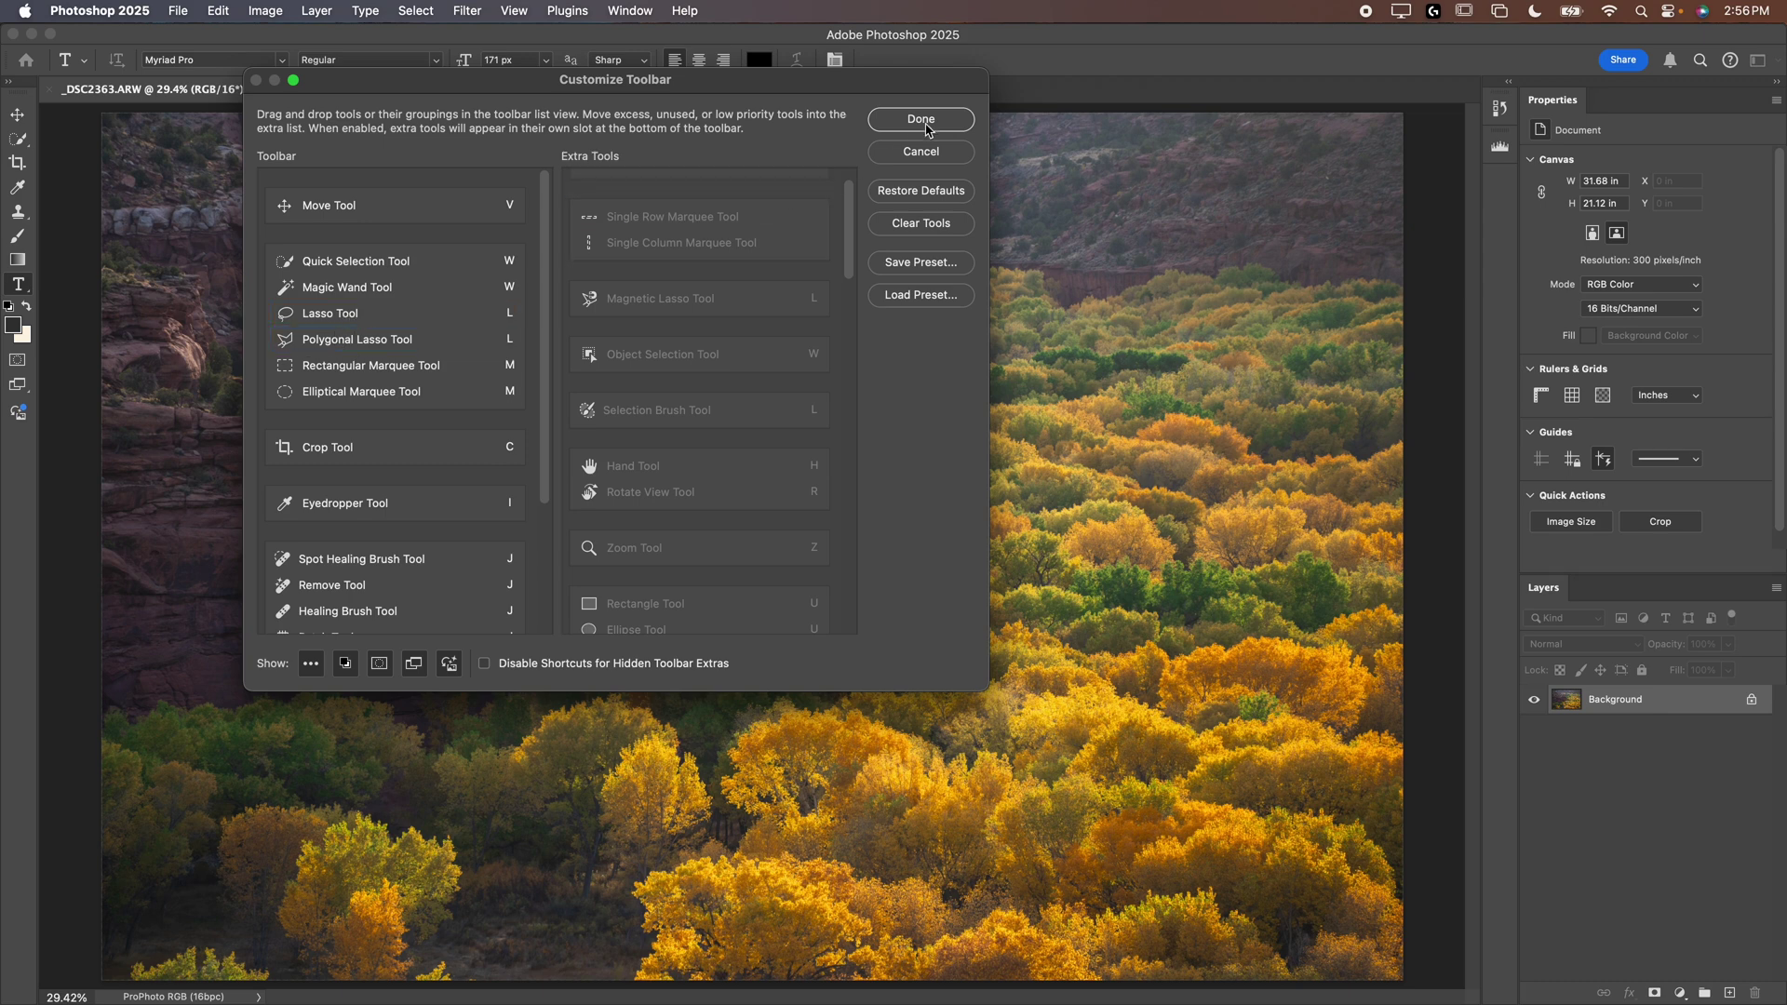
left_click(920, 120)
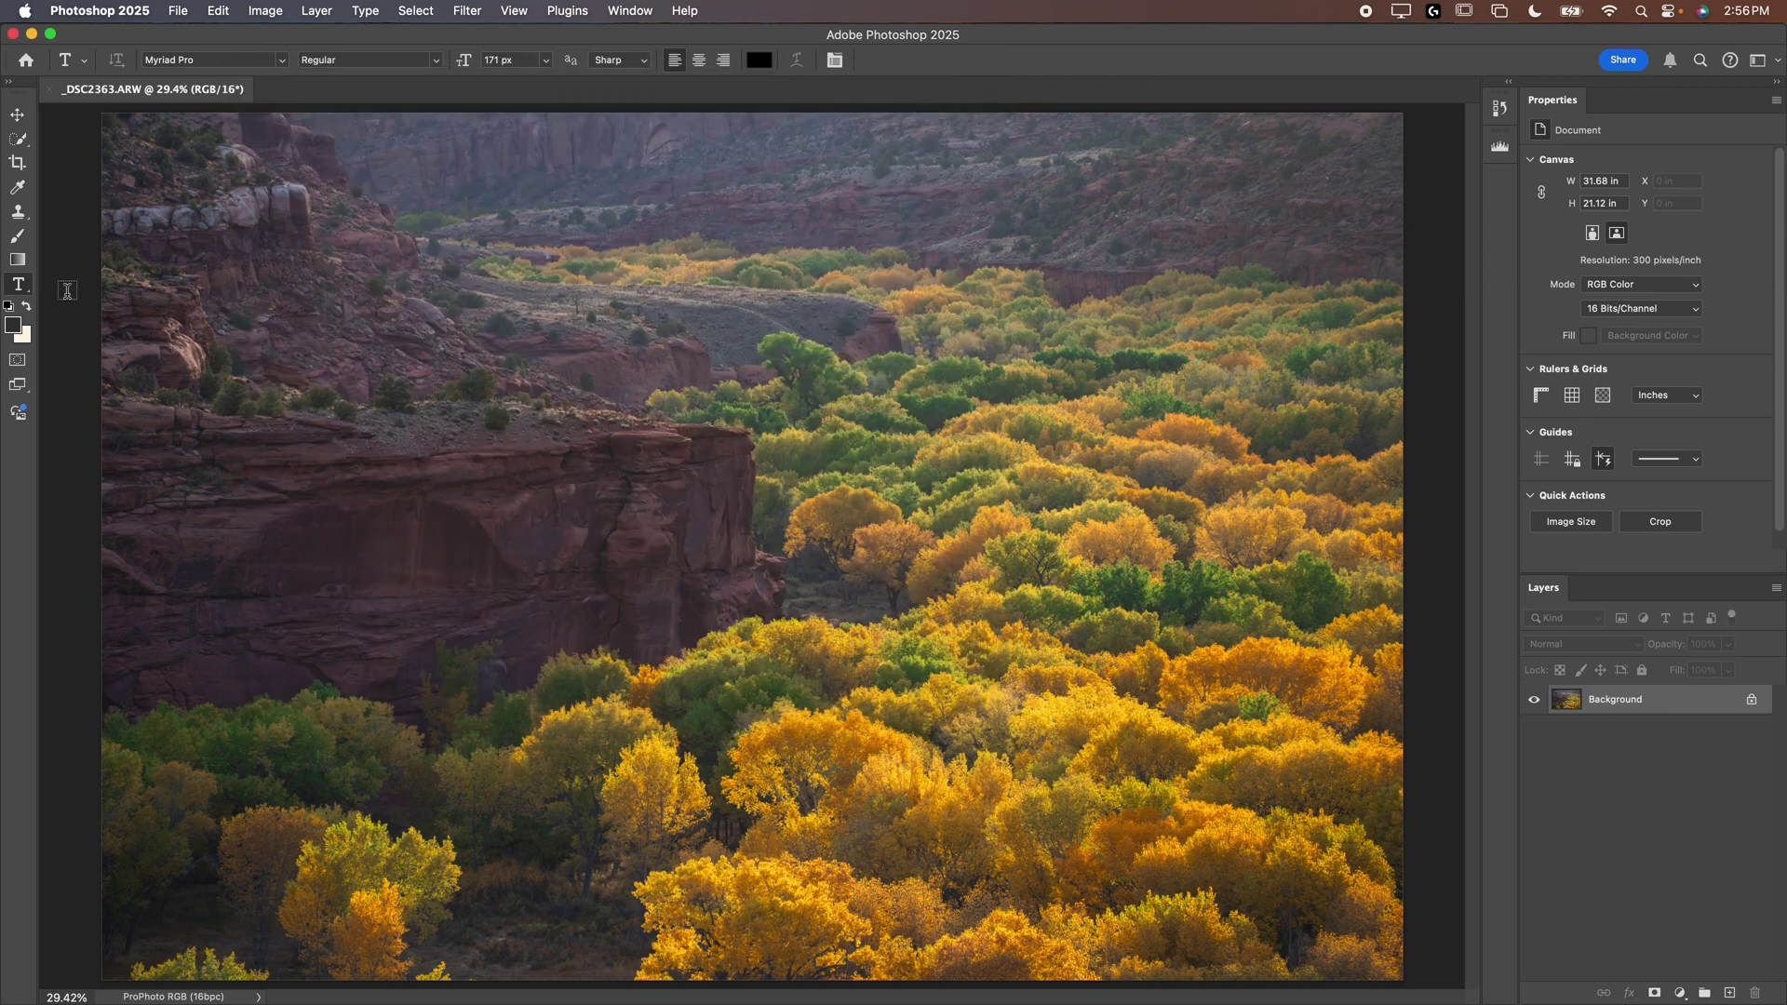
Select the Brush and Spot Healing Brush tools, then reopen toolbar customization from the extra tools slot
left_click(19, 234)
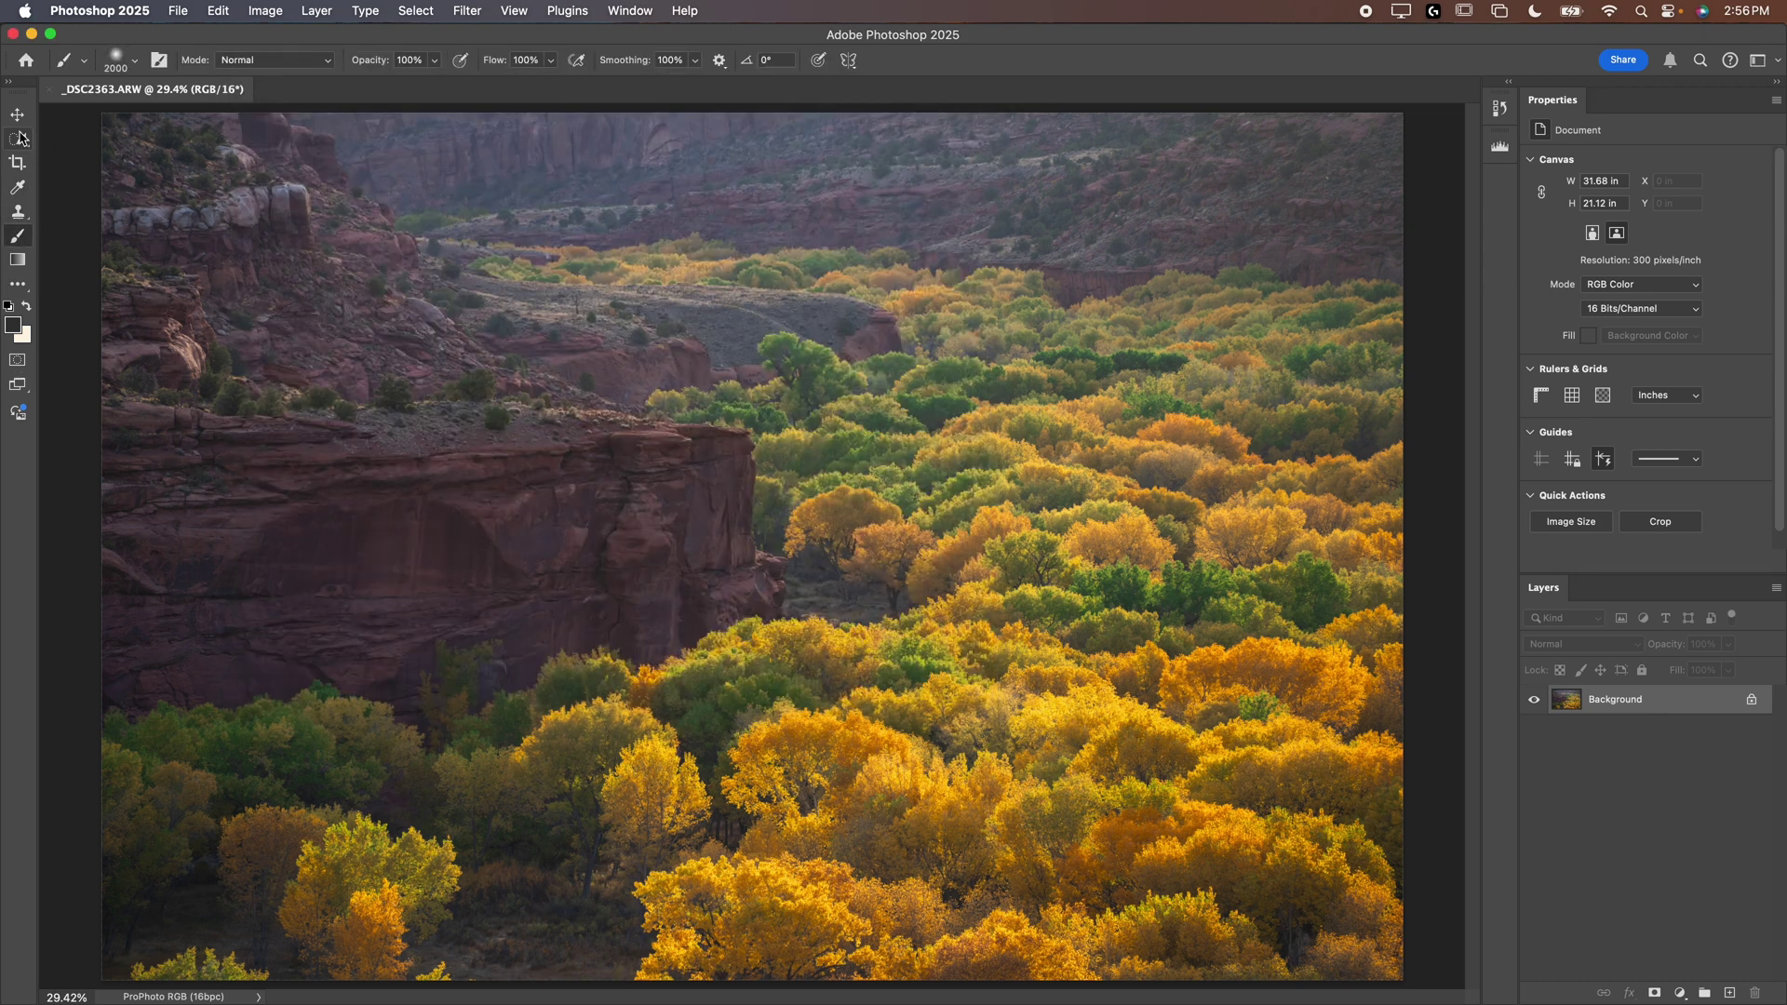
left_click(19, 212)
left_click(93, 197)
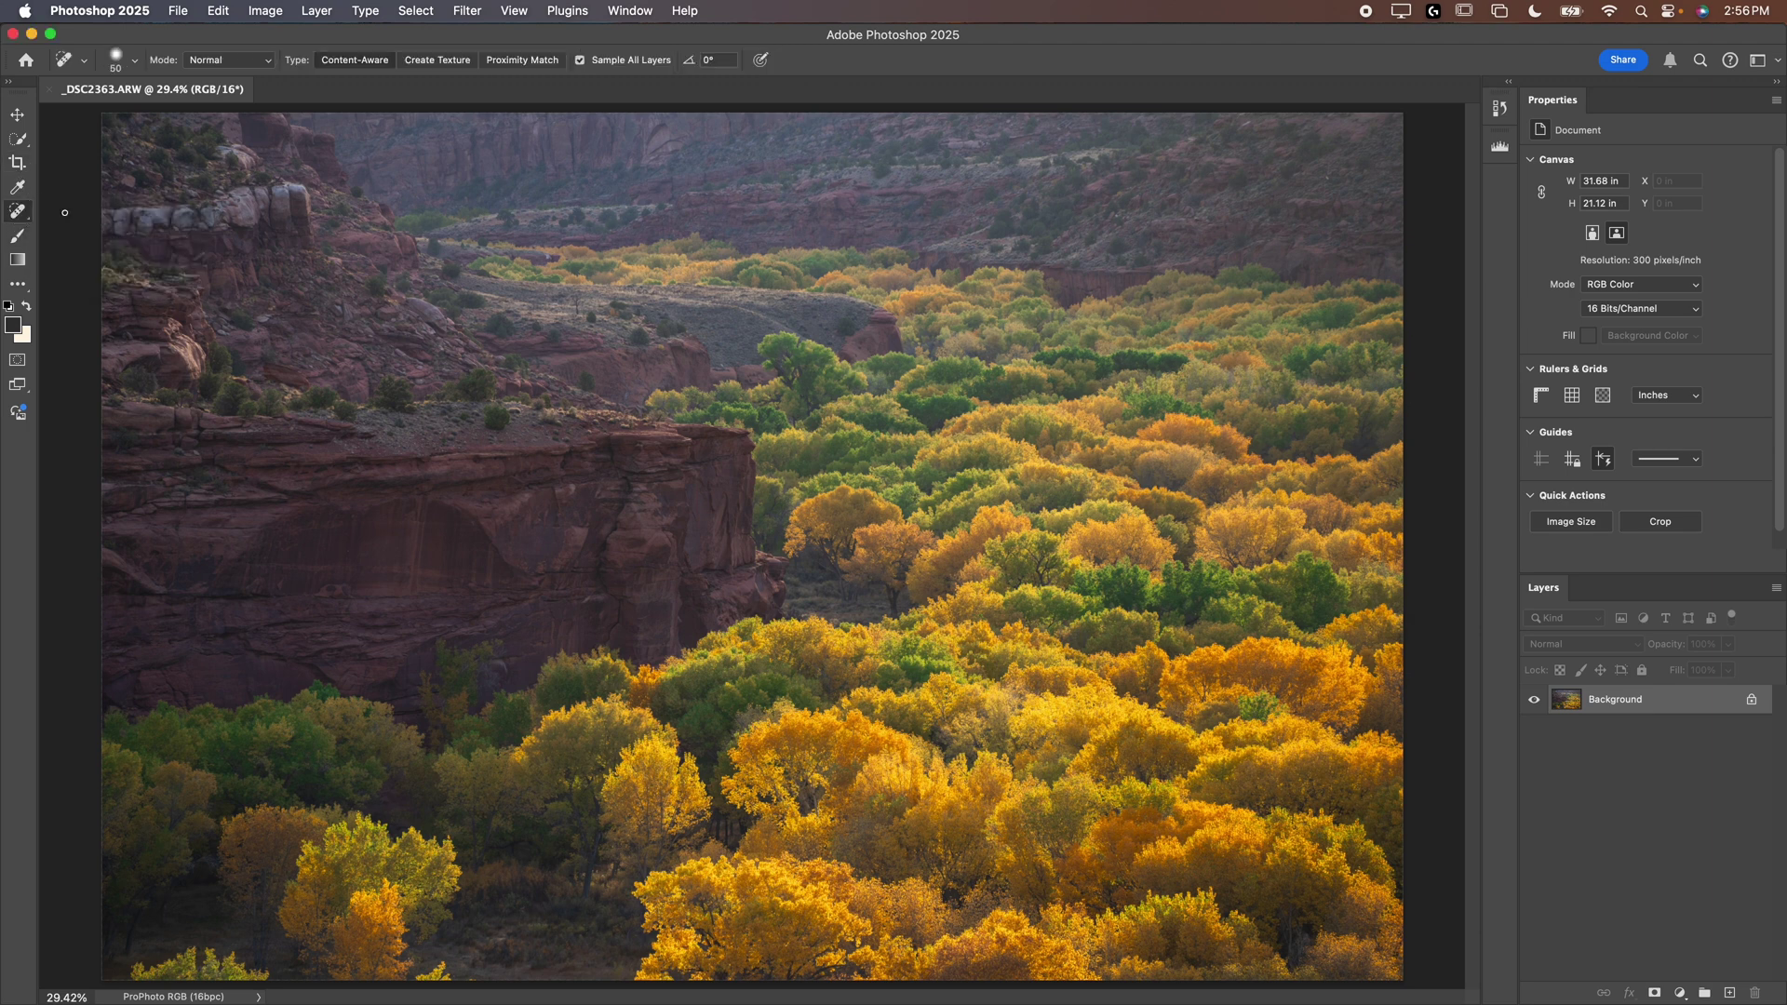
left_click(25, 289)
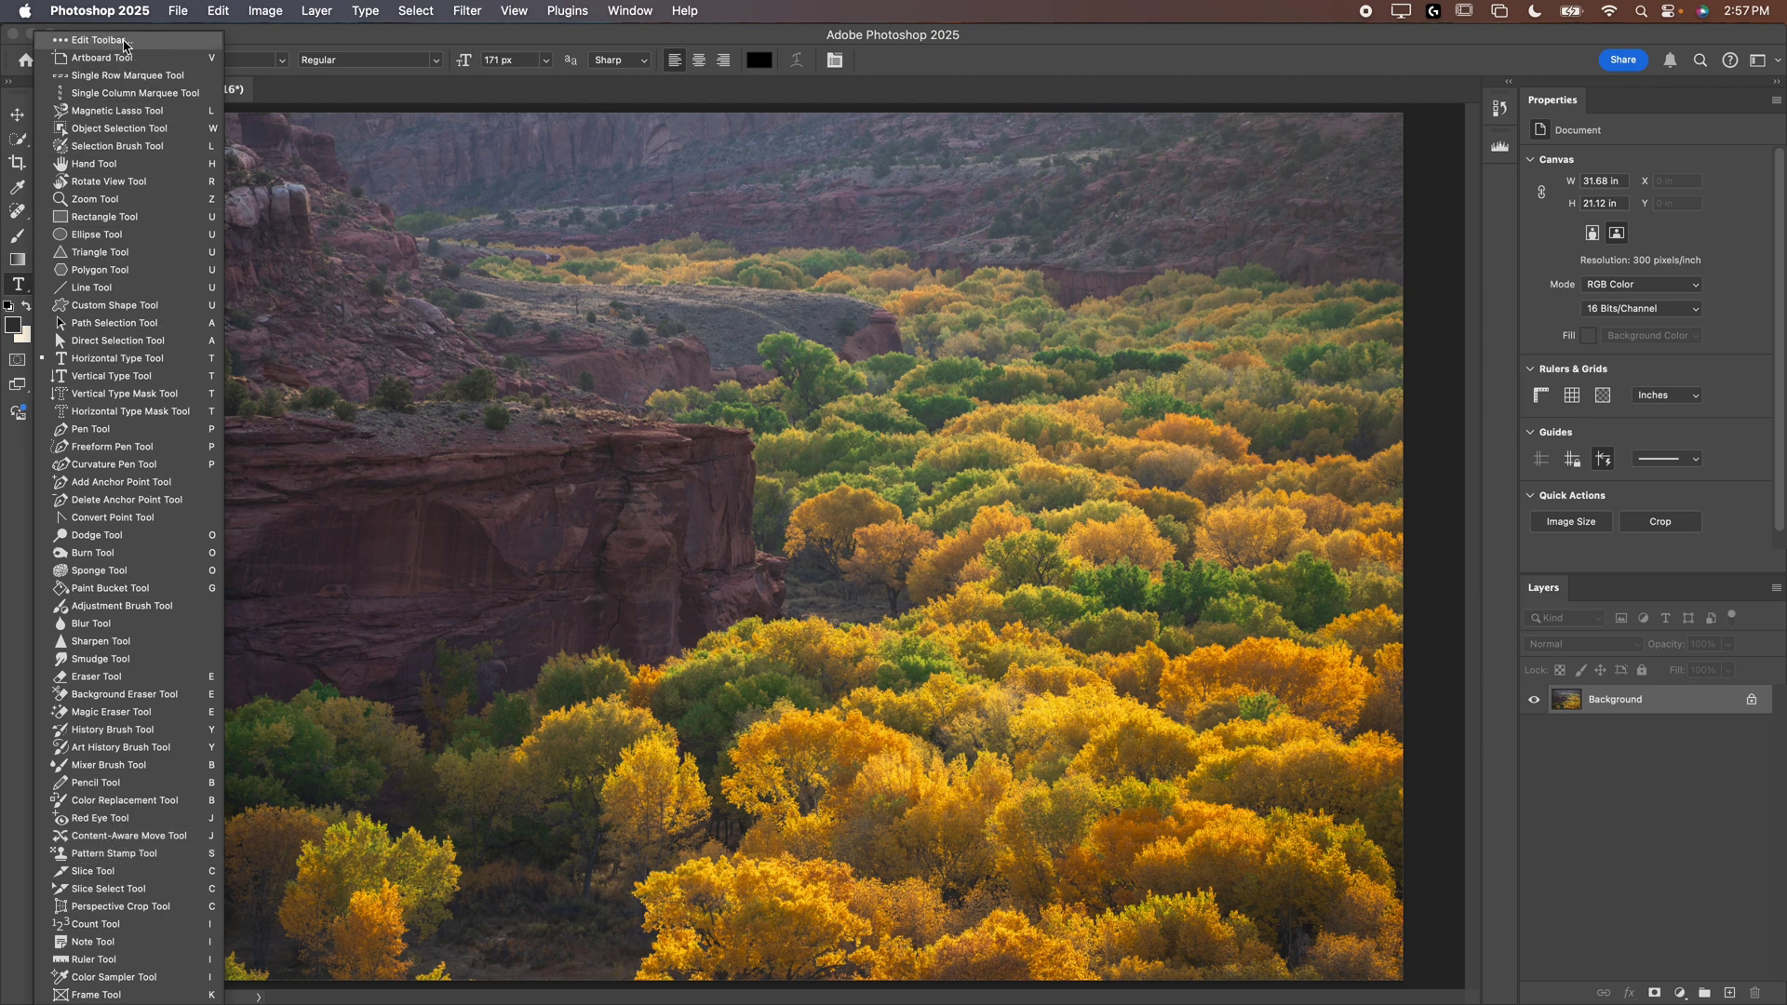
left_click(125, 44)
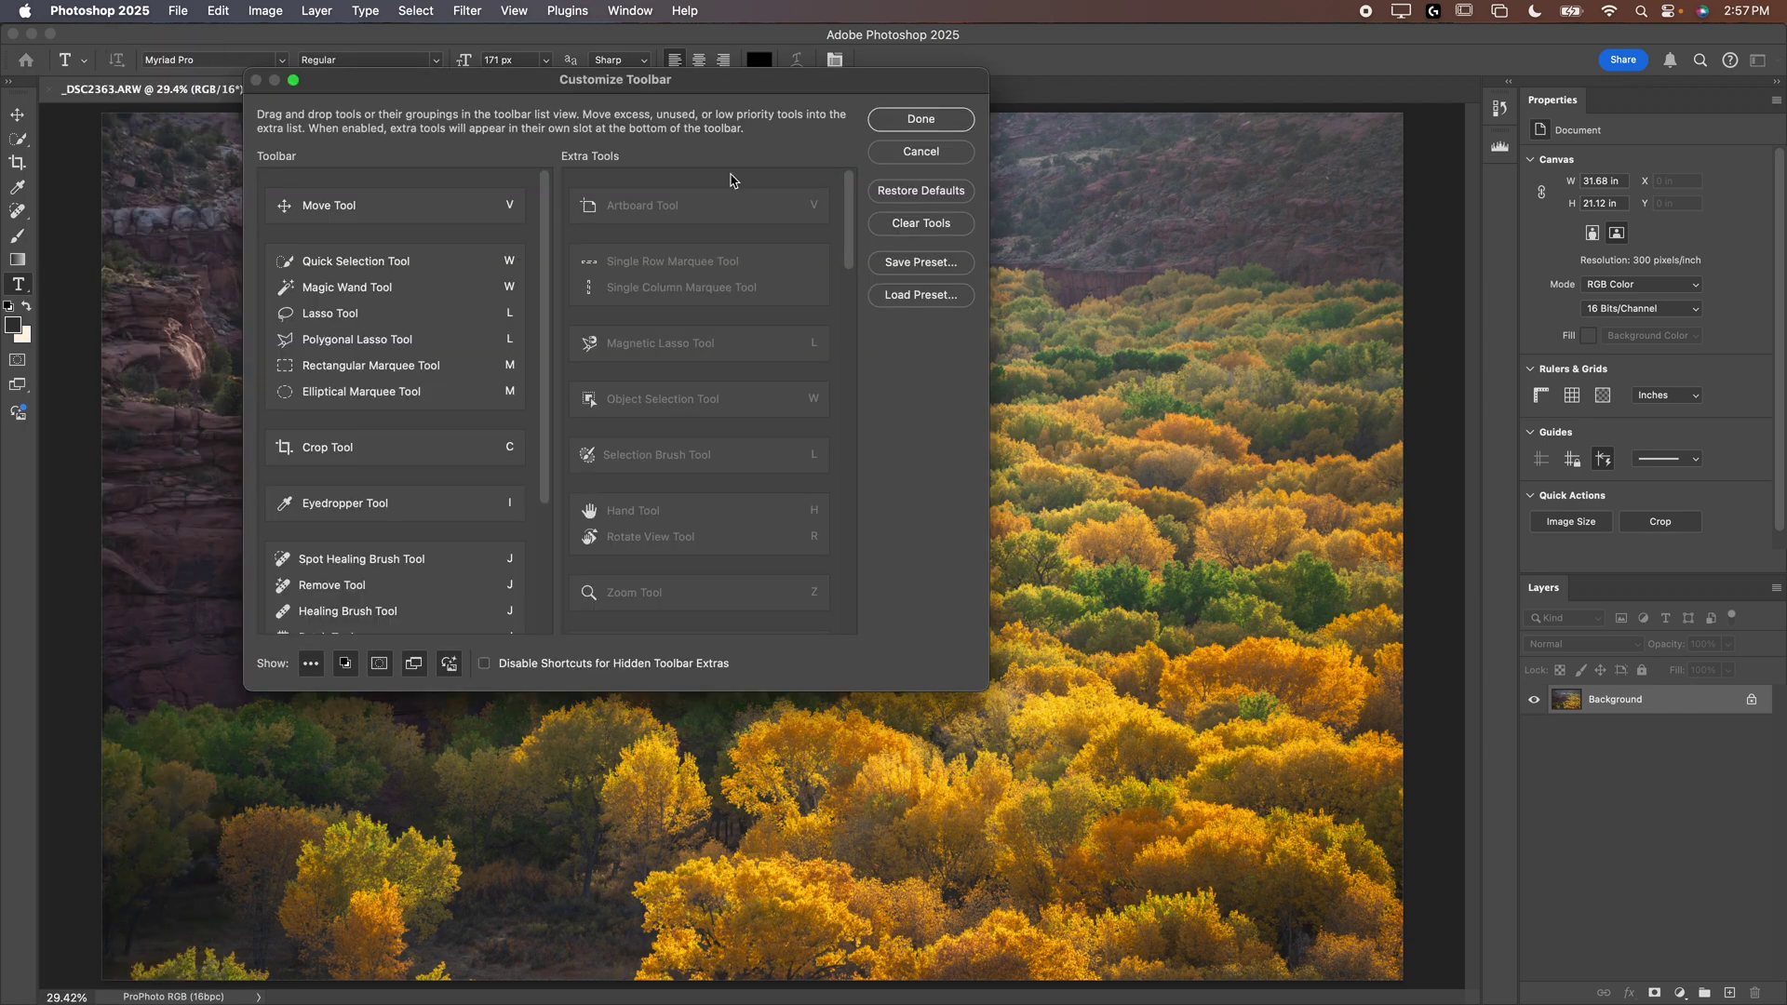
Save the current toolbar as the preset 'YouTube Video Toolbar'
left_click(928, 265)
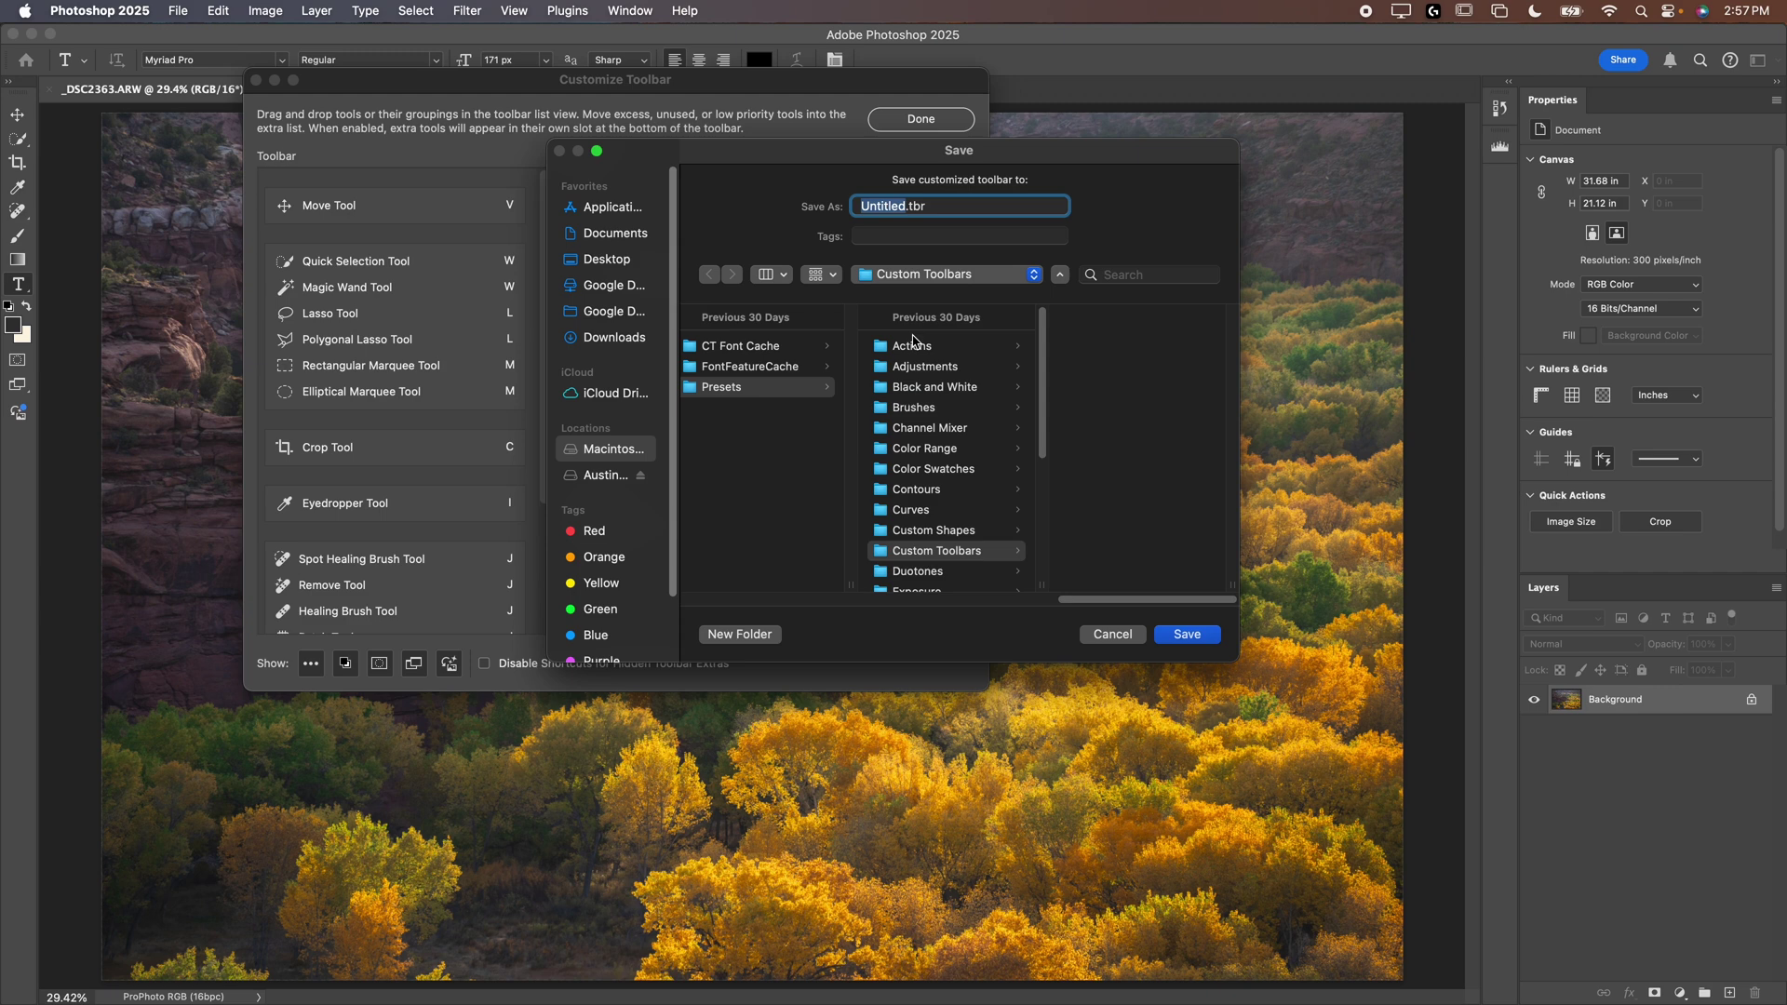
type("YouTub")
key("BackSpace")
key("BackSpace")
type("be")
type("e")
key("BackSpace")
key("BackSpace")
type("ube Video Toolbar")
left_click(1184, 633)
Move Polygonal Lasso and Rectangular Marquee to extras, then load the YouTube Video Toolbar preset back
left_click_drag(381, 344, 646, 340)
left_click_drag(478, 335, 646, 340)
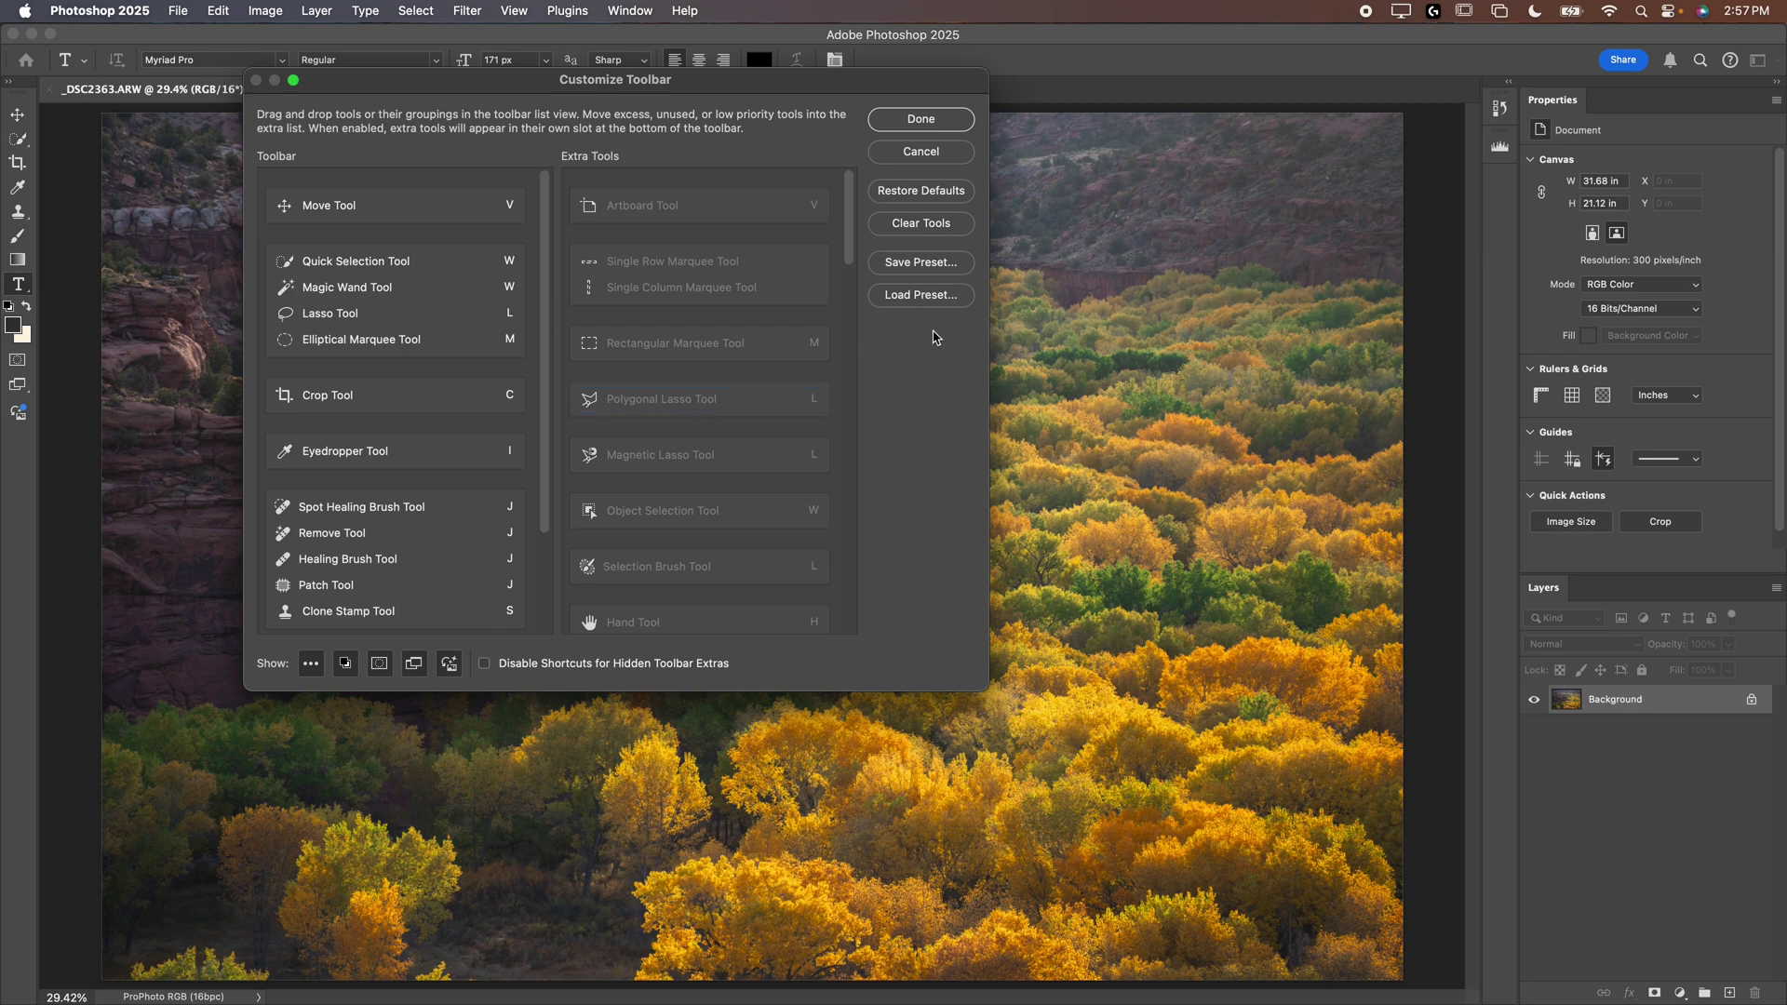
left_click(918, 295)
left_click(712, 302)
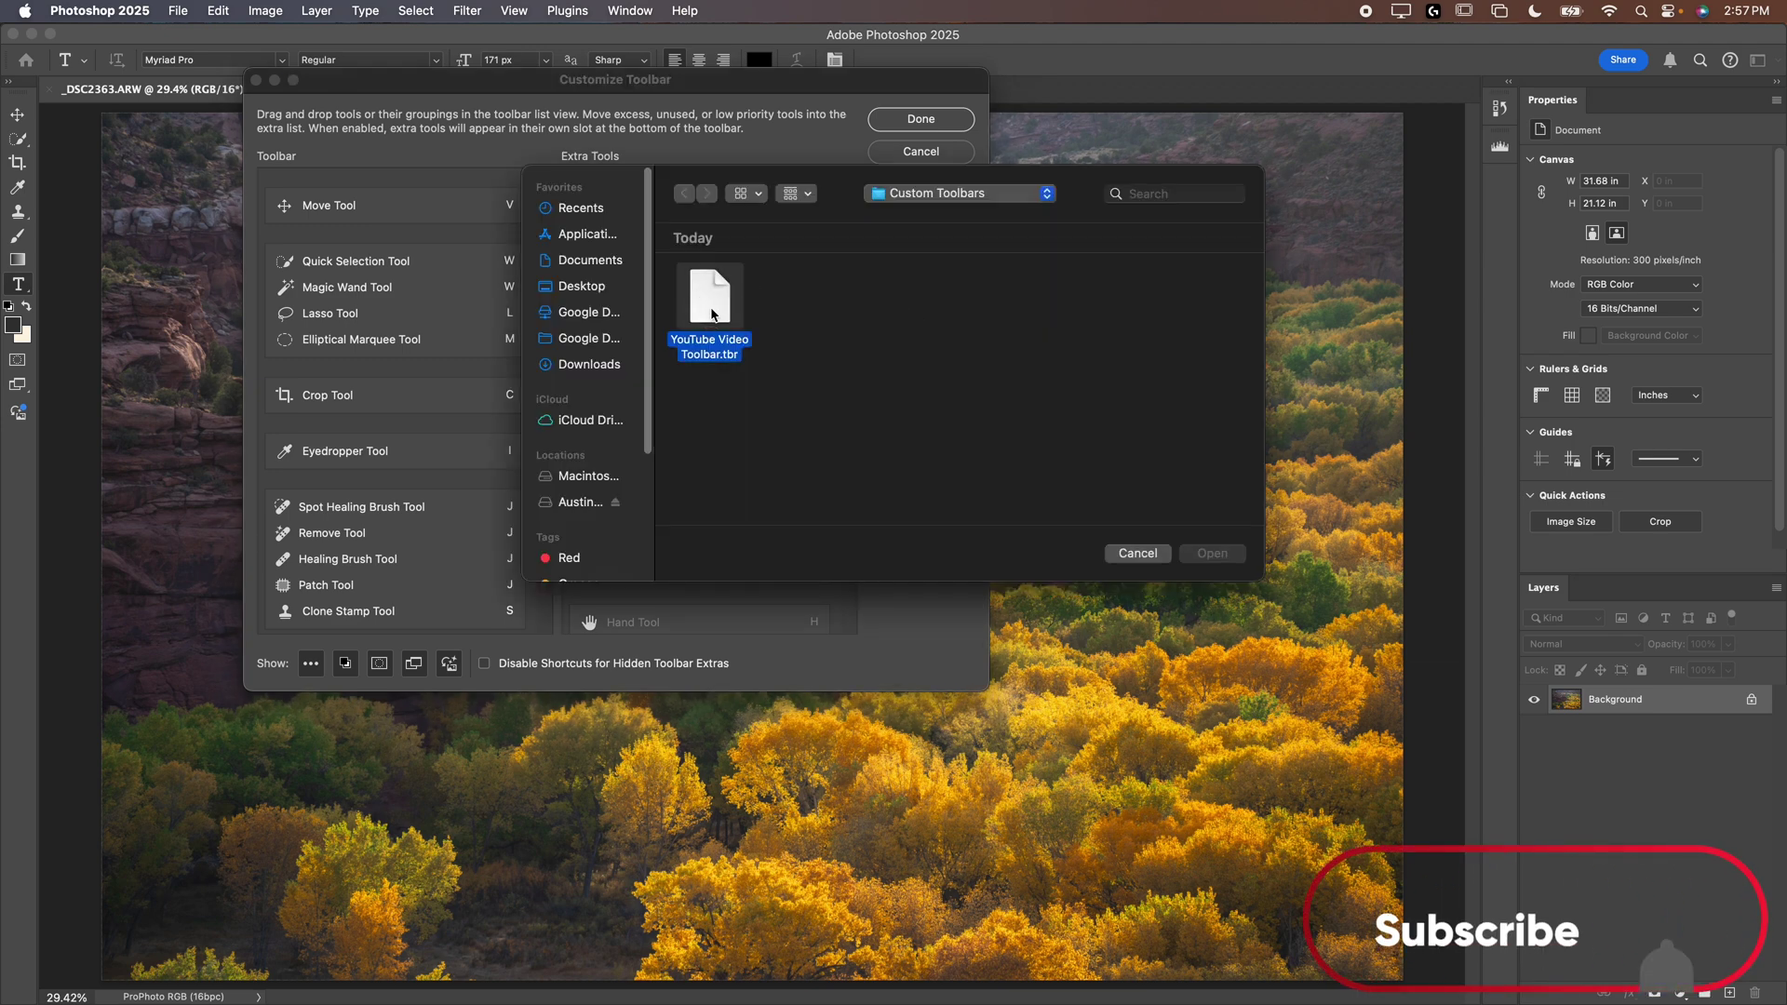
left_click(1207, 556)
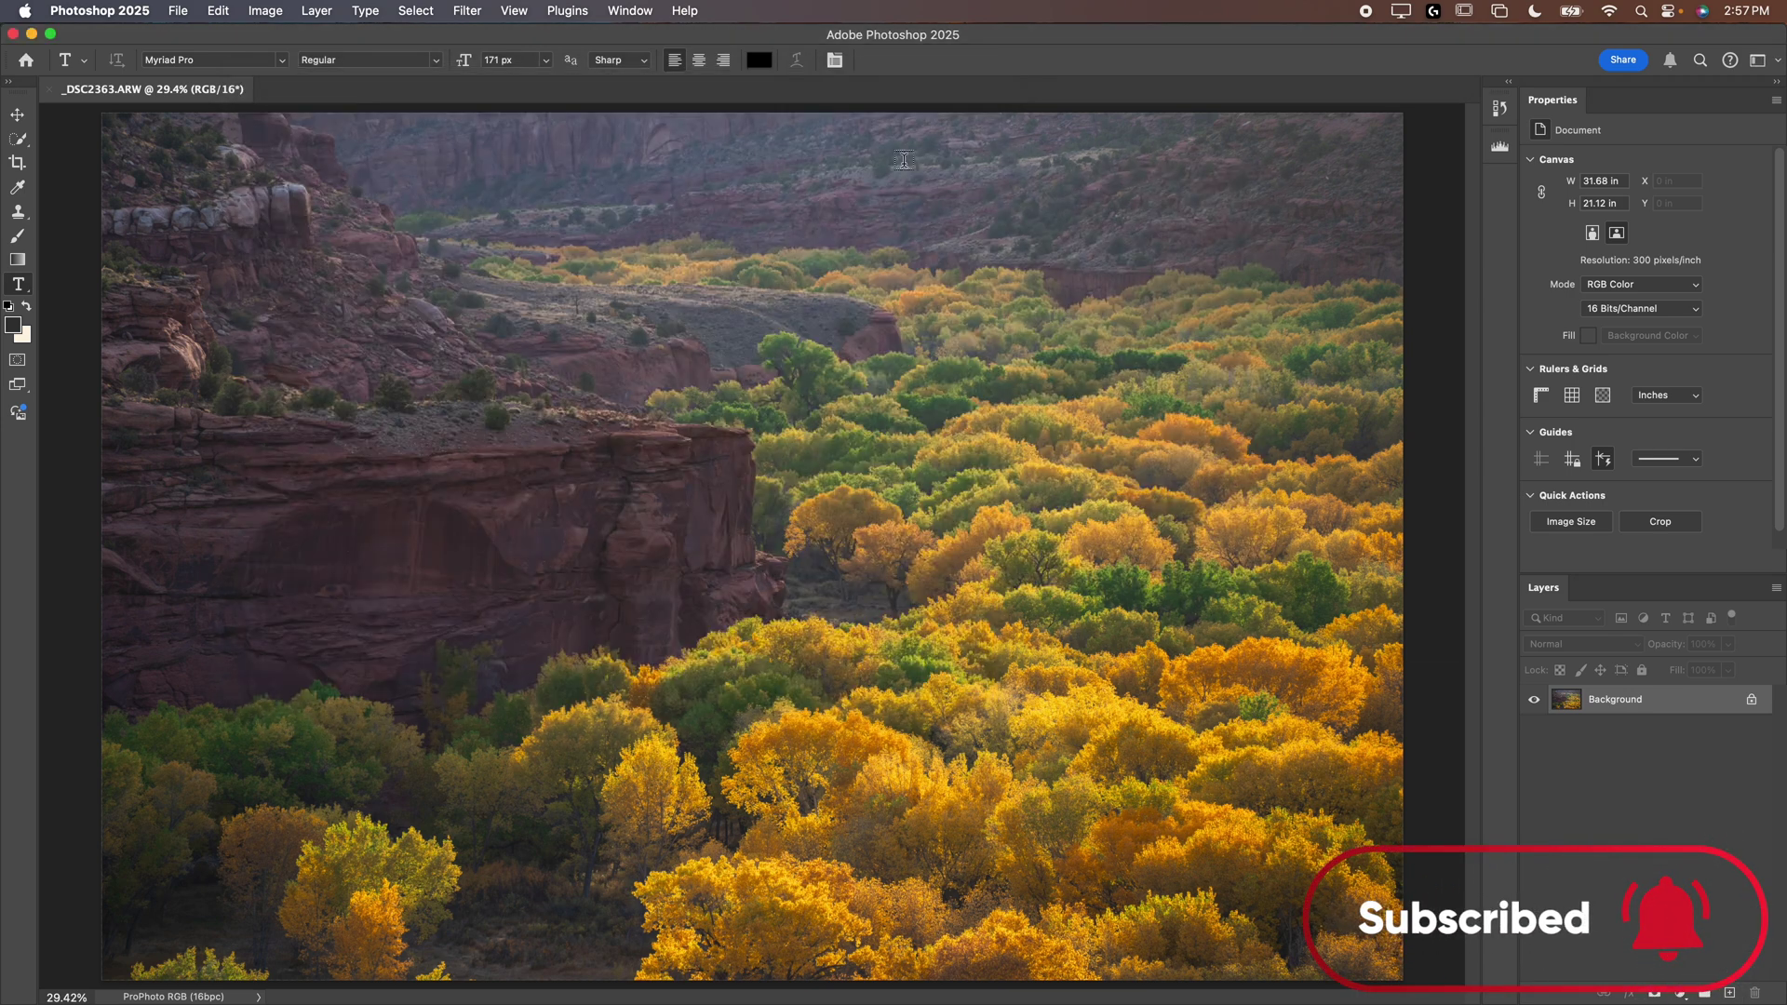
Close the toolbar window, show the Actions panel, and collapse the History/Actions group to icons
left_click(926, 119)
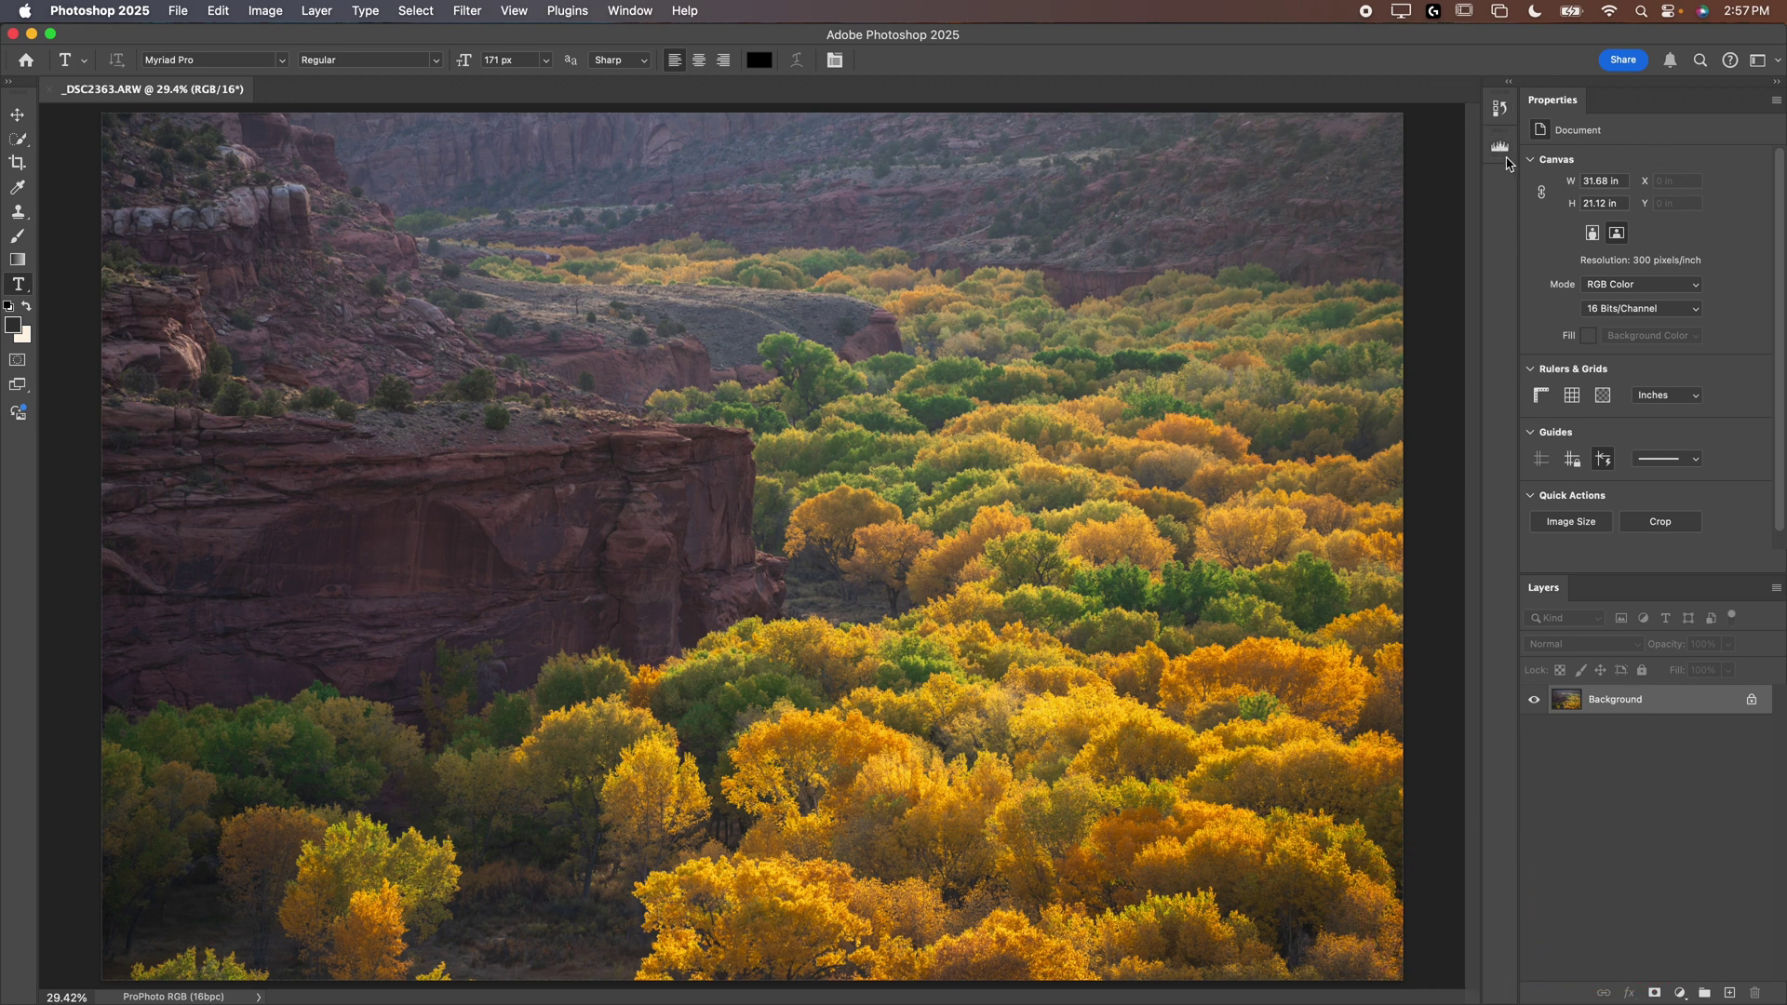
left_click(630, 10)
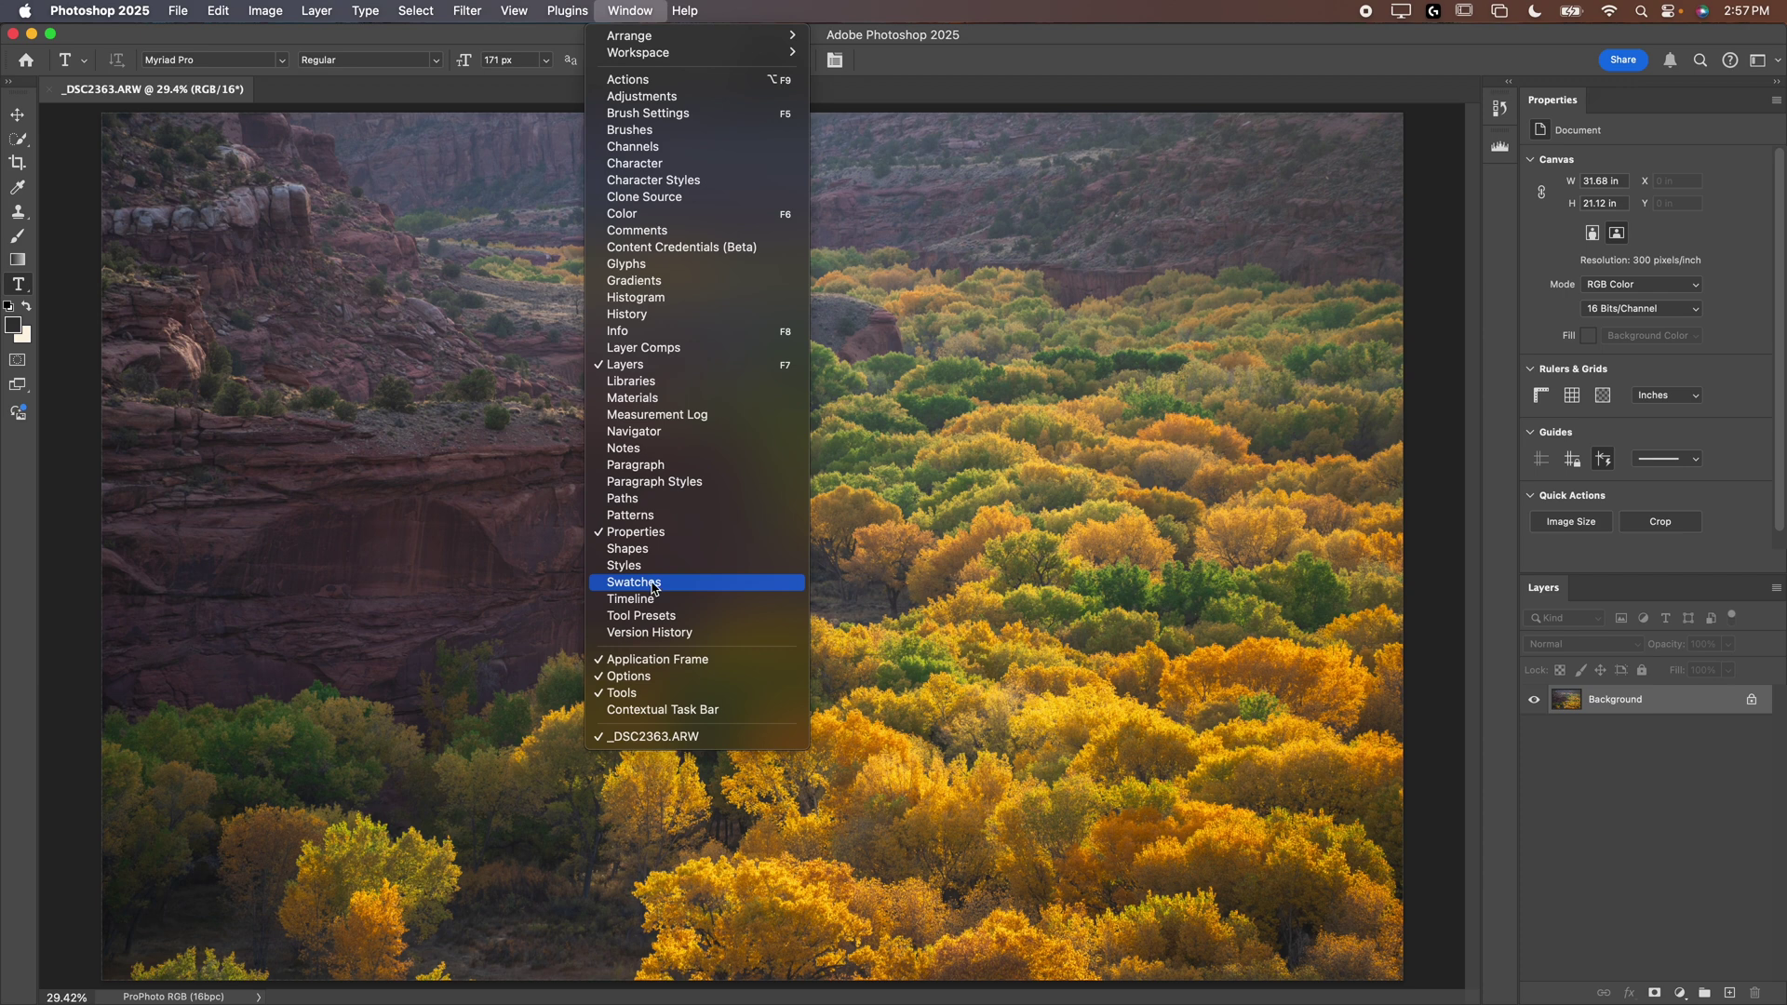
left_click(637, 80)
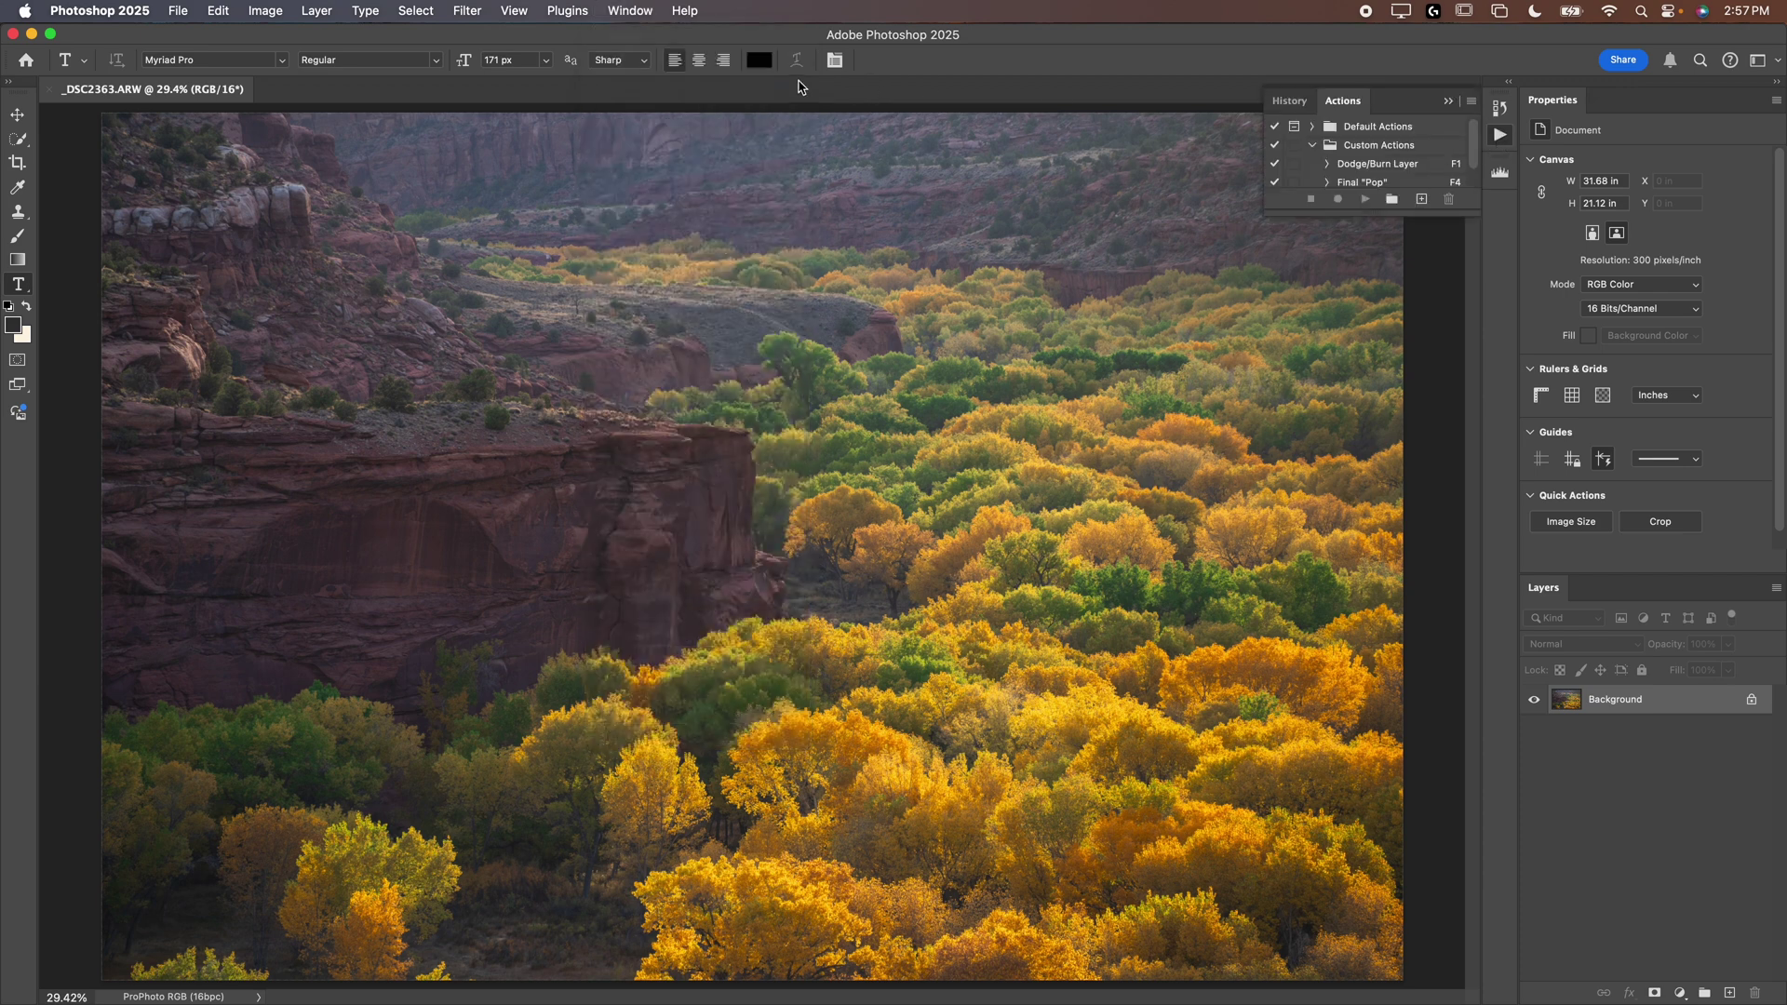
left_click(1497, 200)
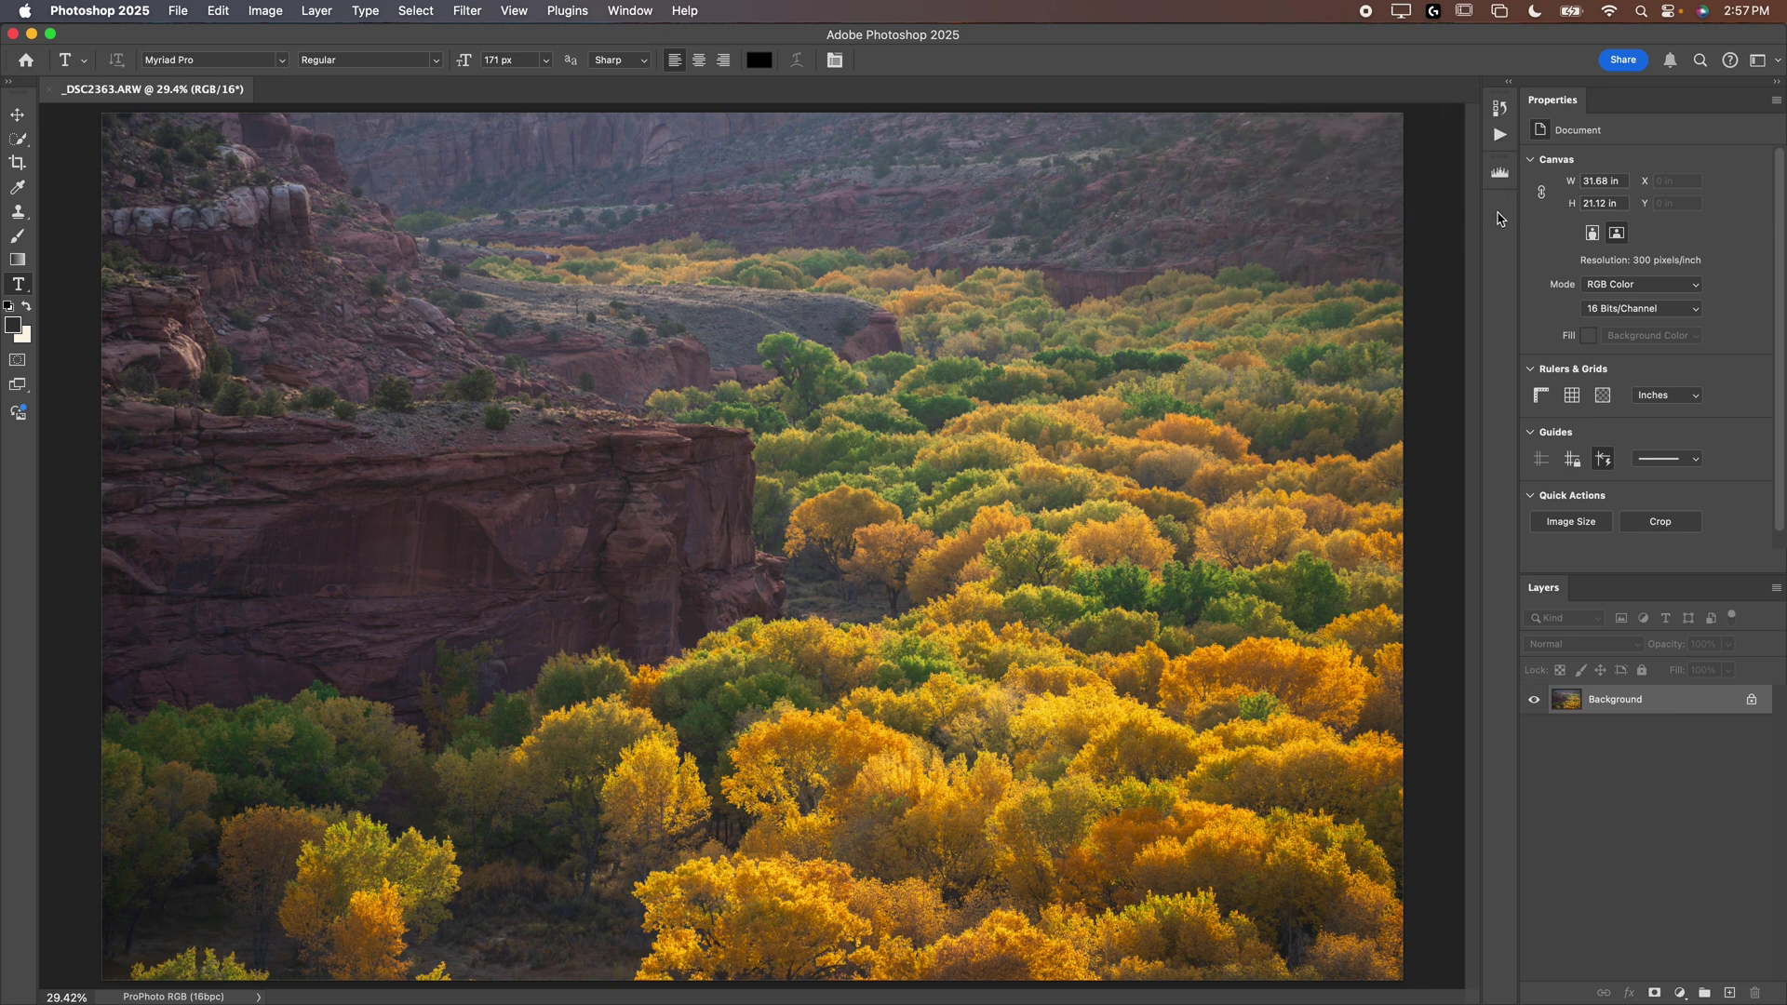
Save a new workspace named 'YT' including Menus and Toolbar, then drag Properties out of the dock
left_click(633, 10)
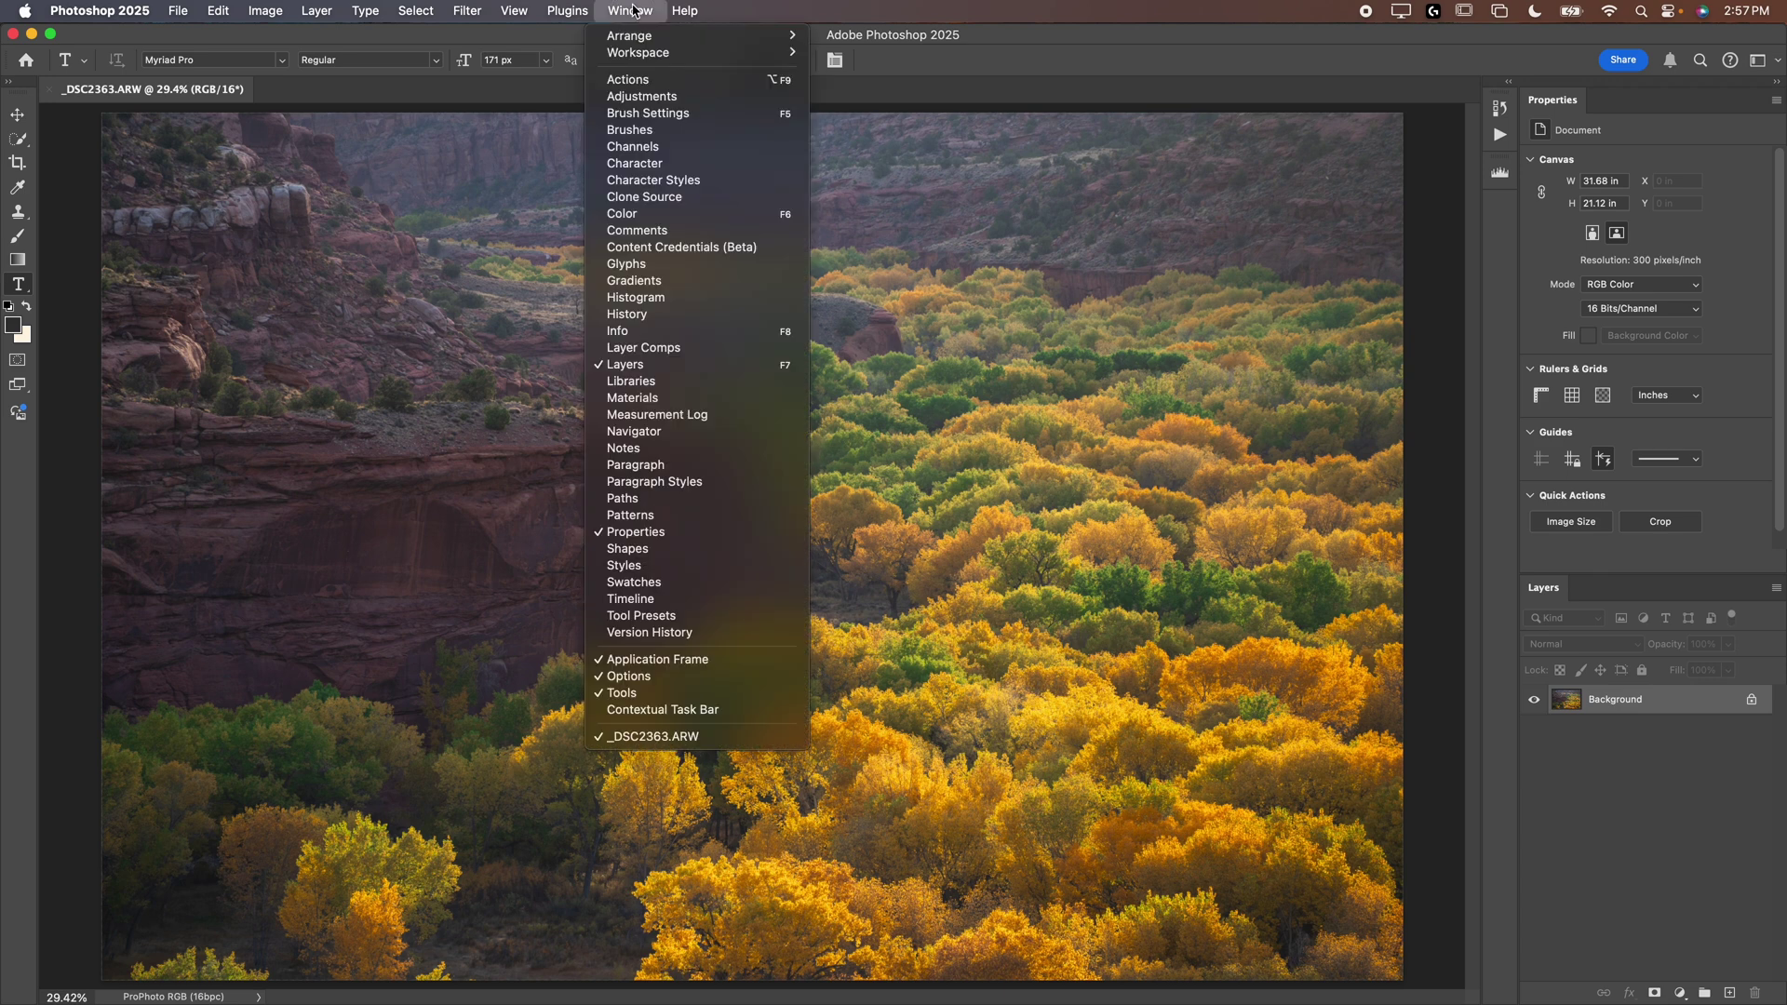
mouse_move(628, 52)
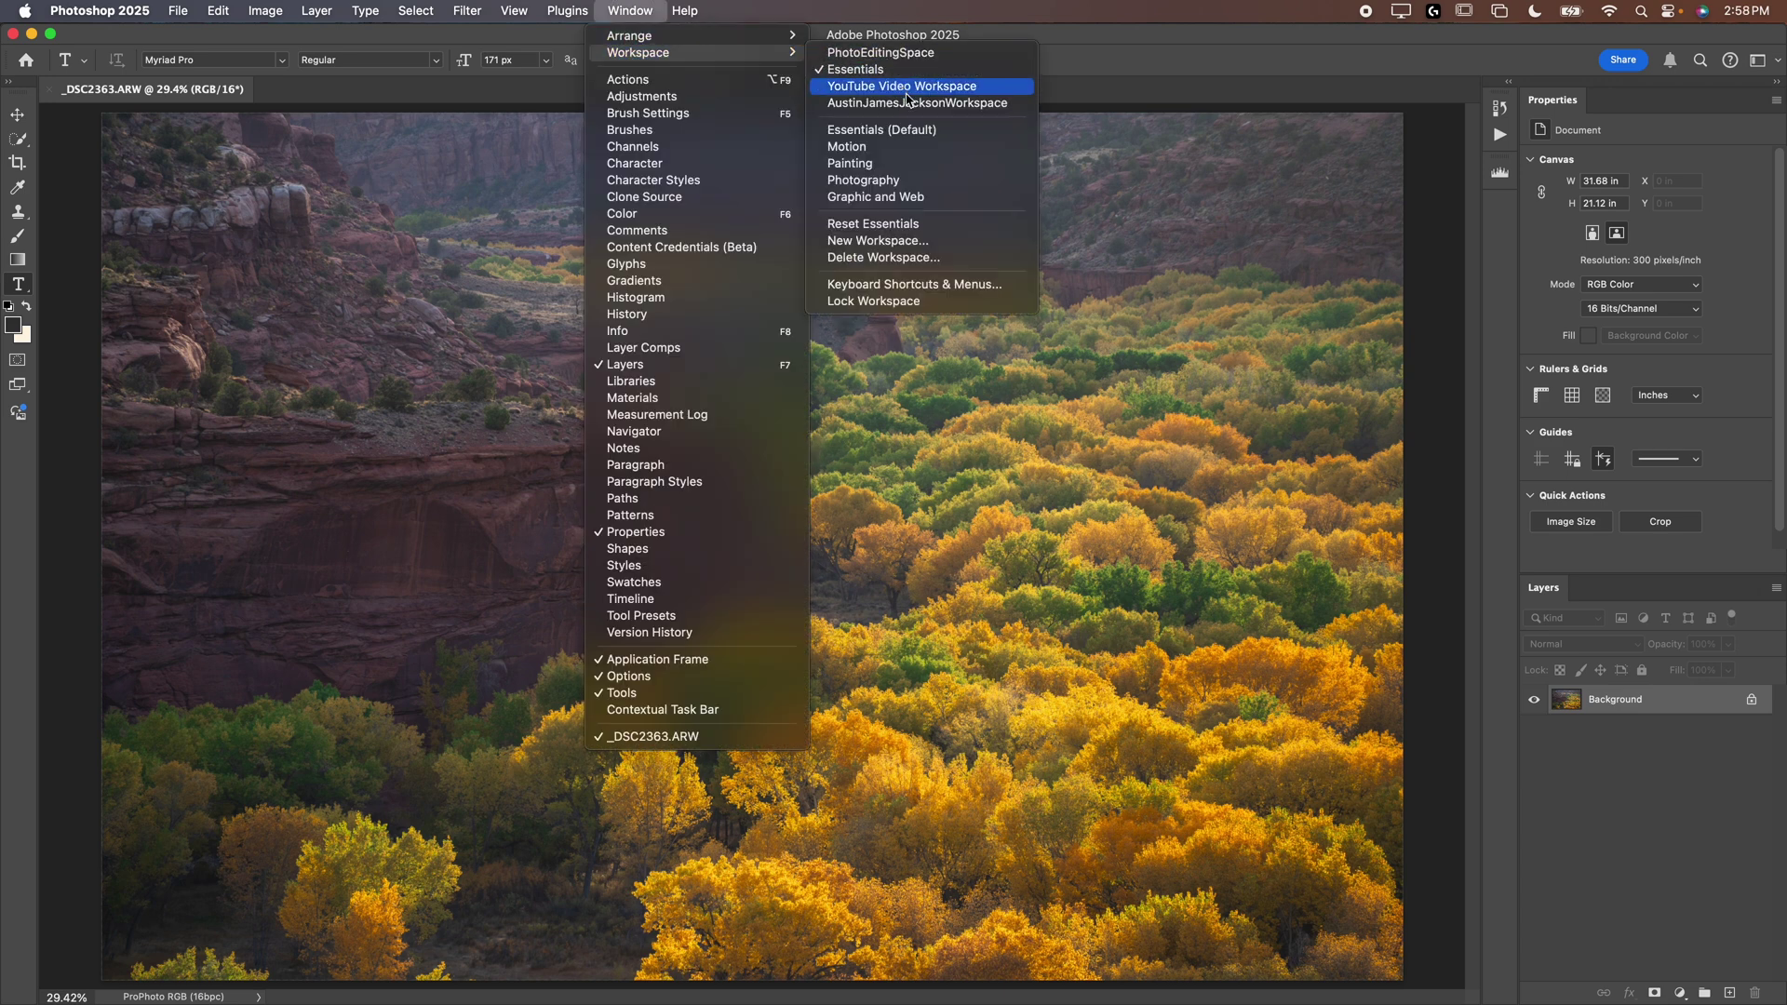
left_click(928, 240)
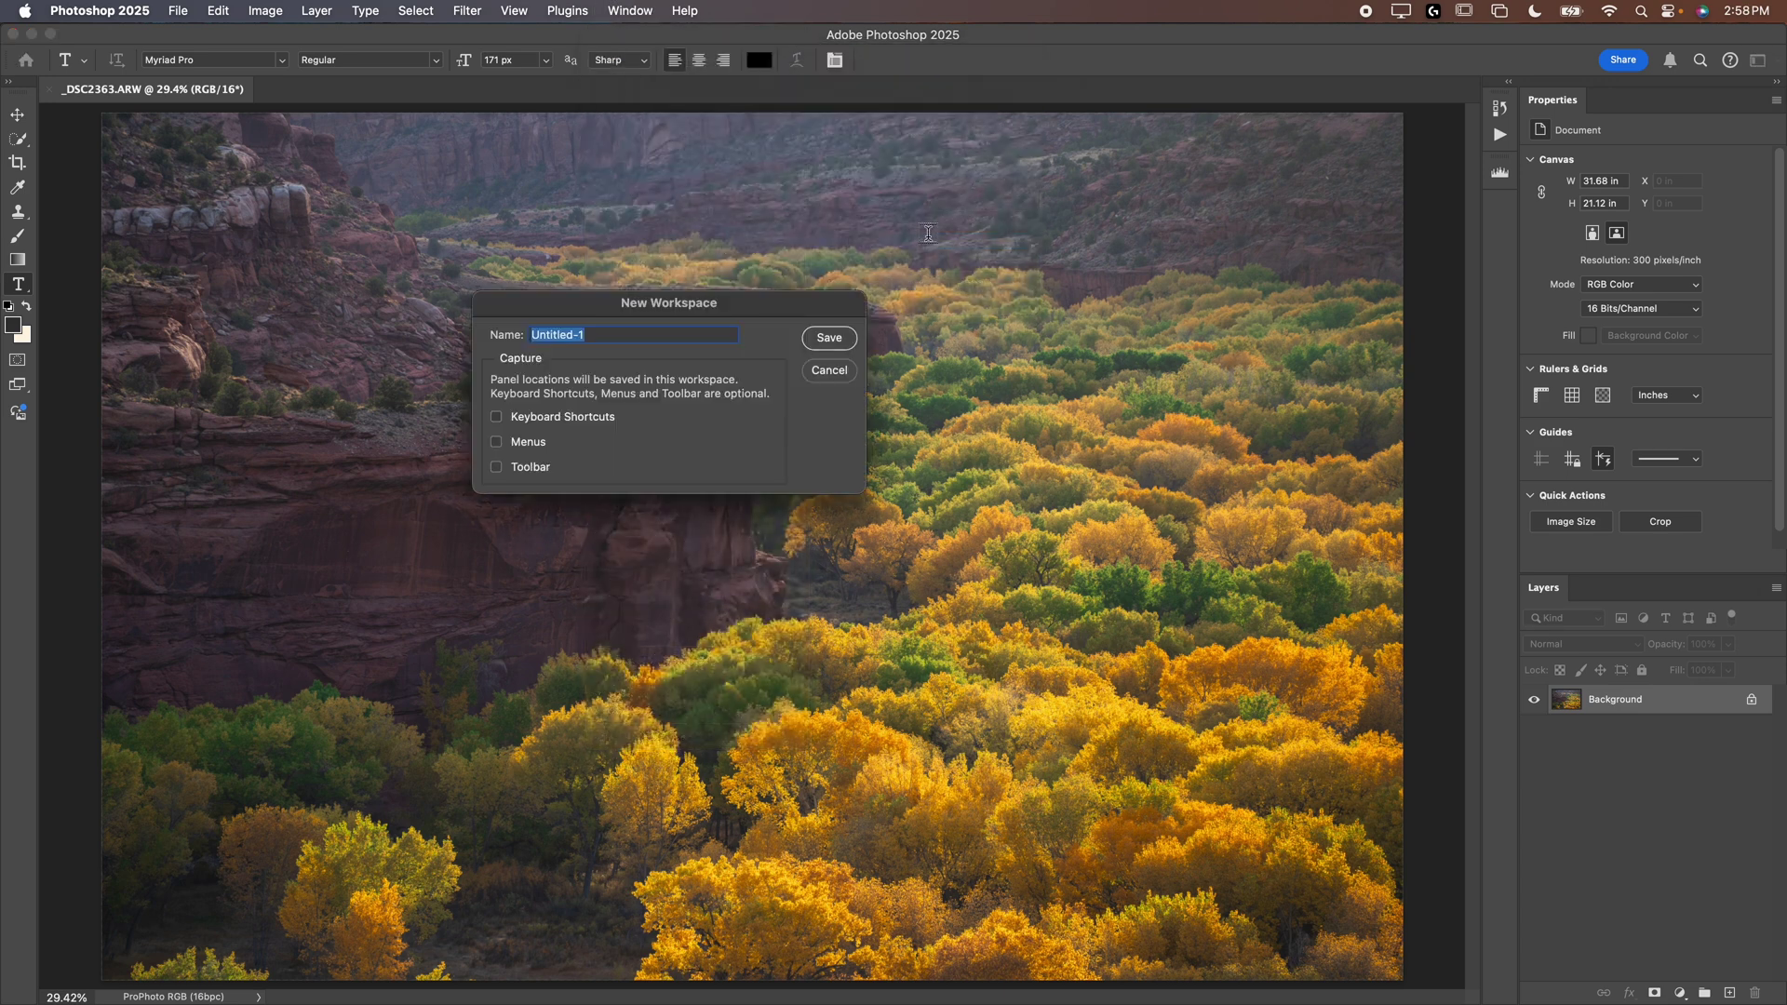
type("YT Video Workspace")
left_click(520, 451)
left_click(515, 468)
left_click(828, 339)
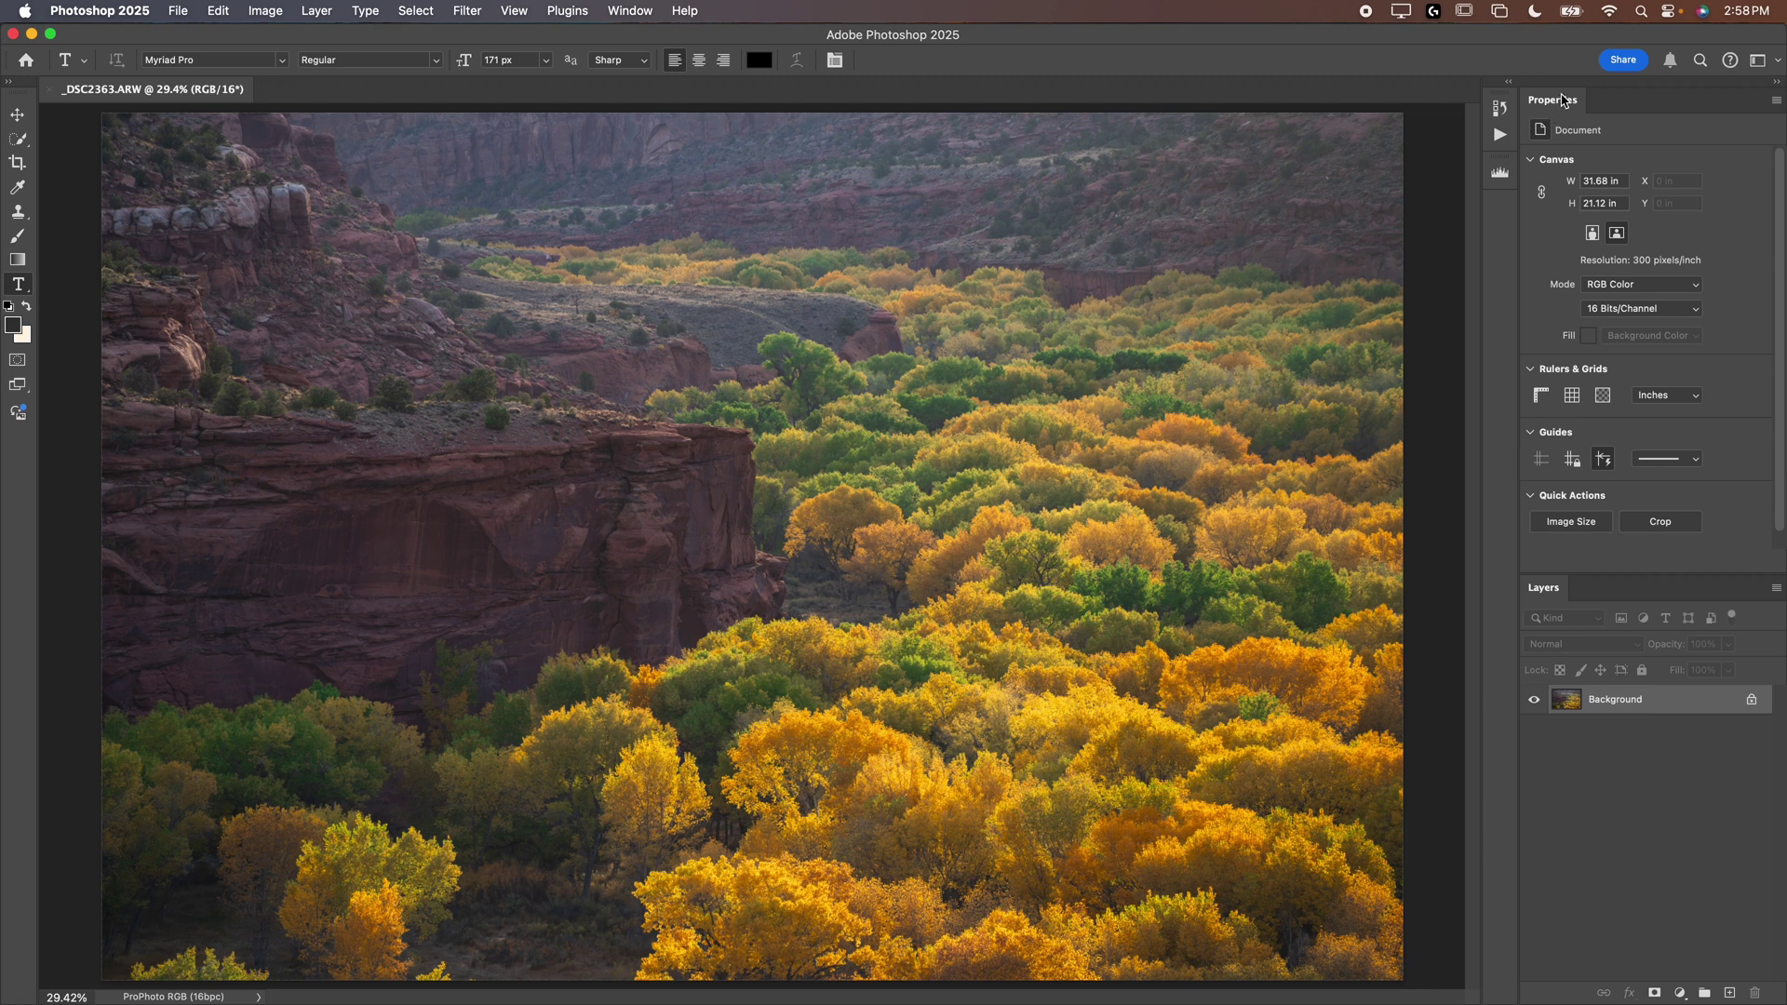
left_click_drag(1563, 100, 654, 213)
Close the floating Properties panel, then reset the YT Video Workspace to bring it back
left_click(652, 197)
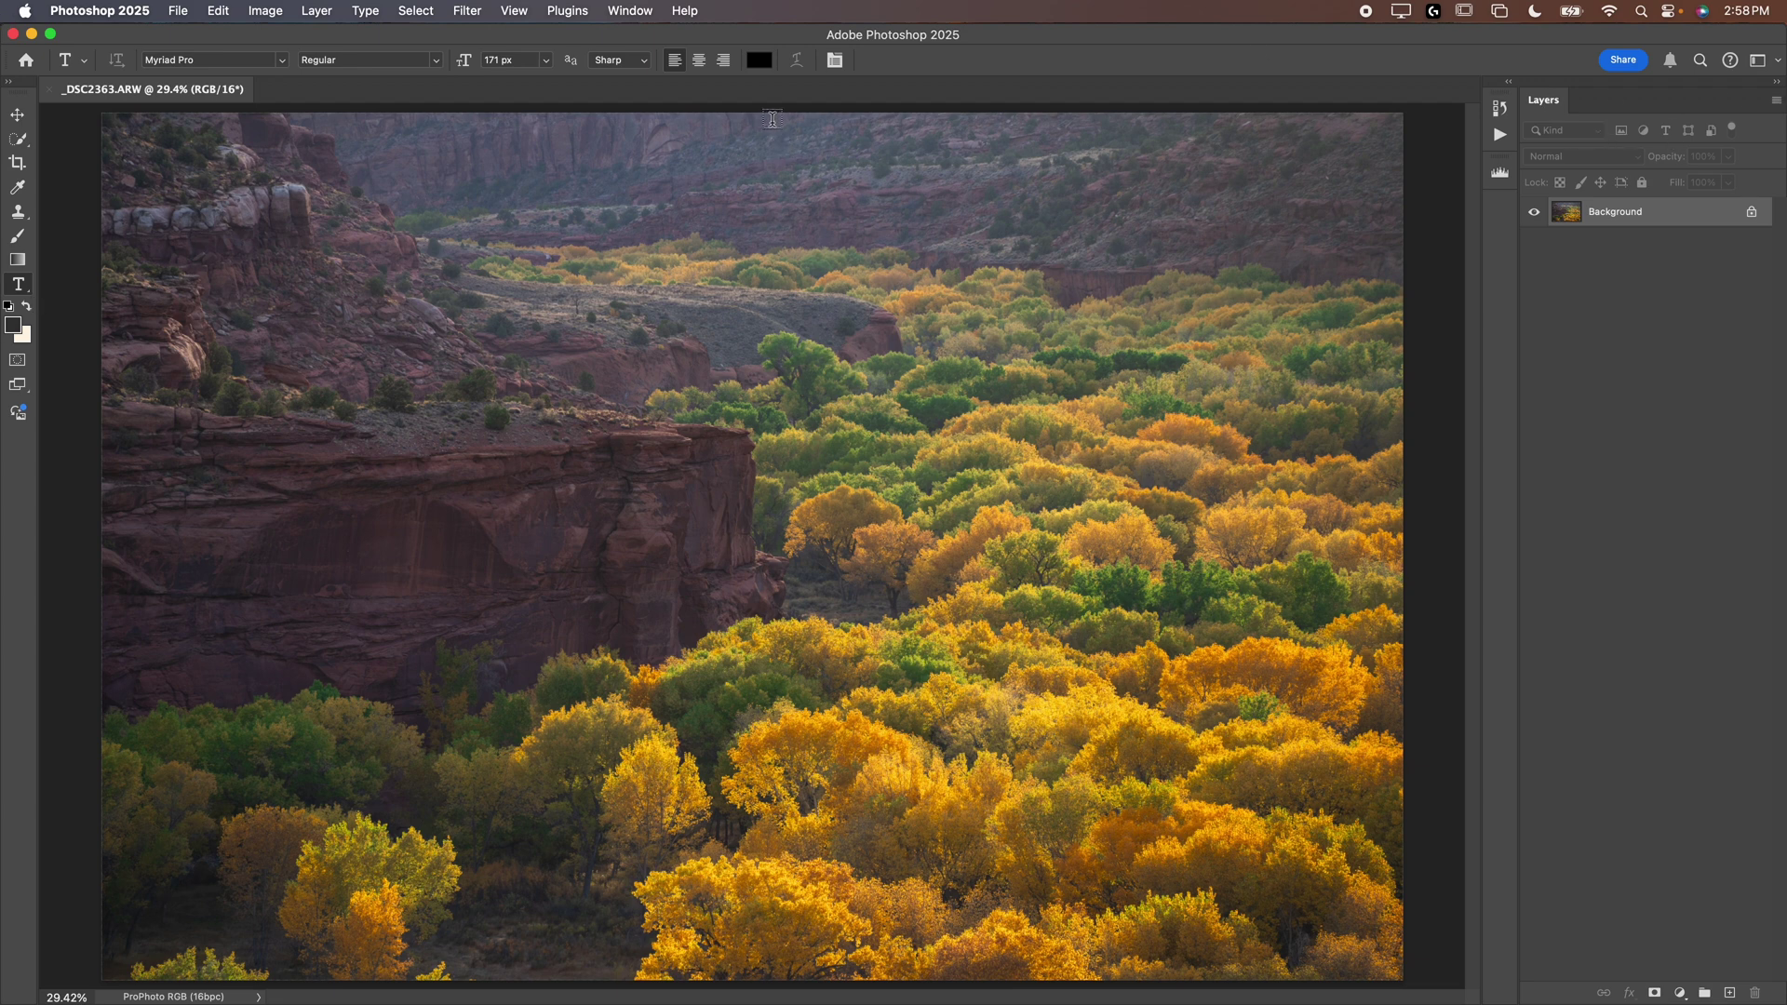
left_click(630, 10)
mouse_move(630, 56)
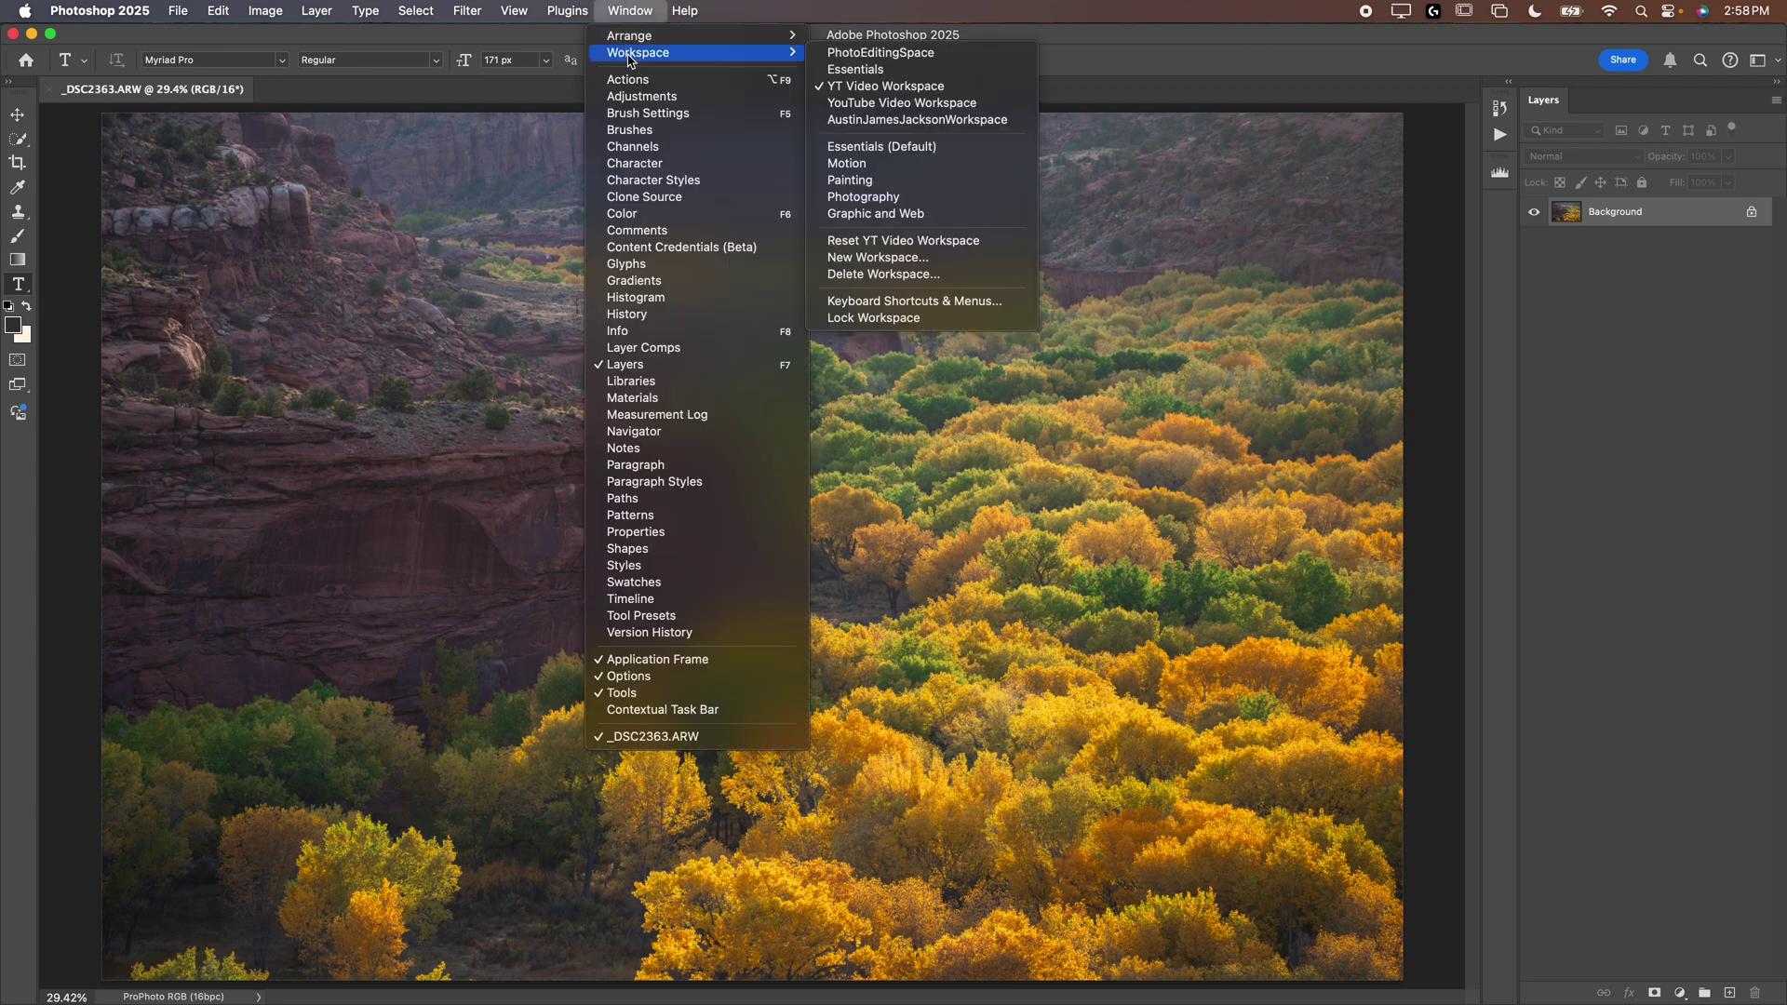
left_click(959, 240)
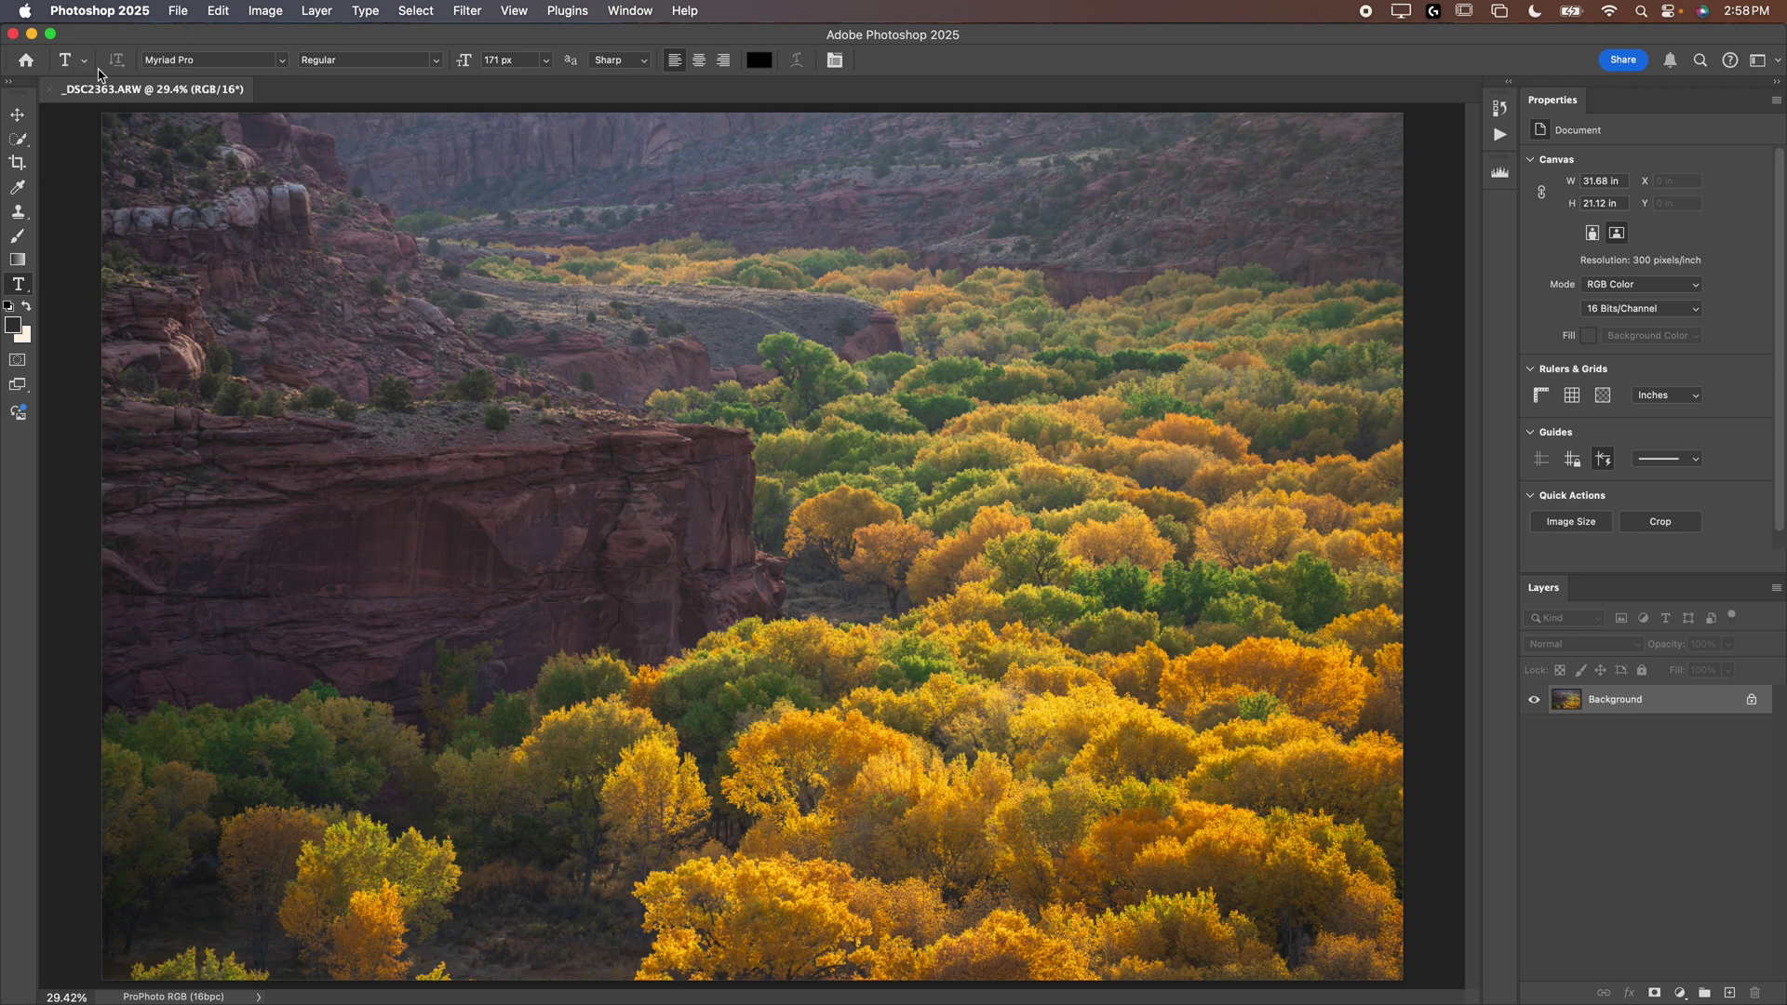
Try the Brush, Clone Stamp and Eyedropper tools, return to Brush, and check its smoothing value
left_click(19, 236)
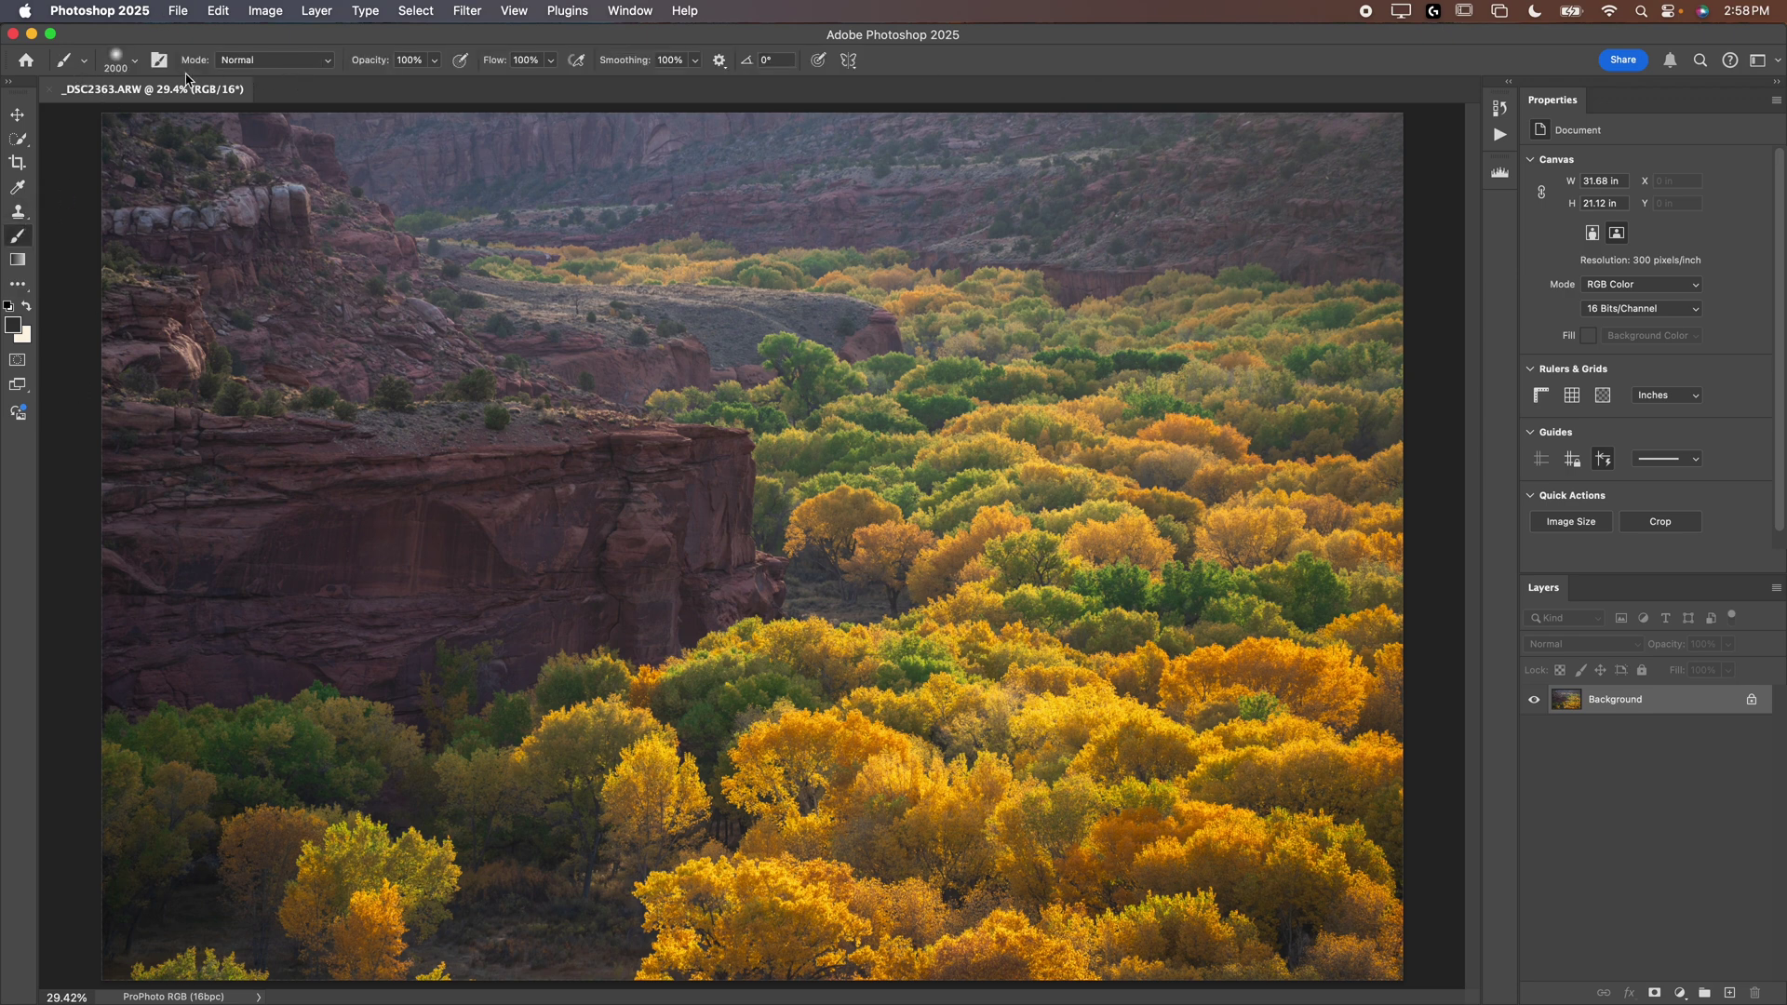
left_click(17, 211)
left_click(20, 189)
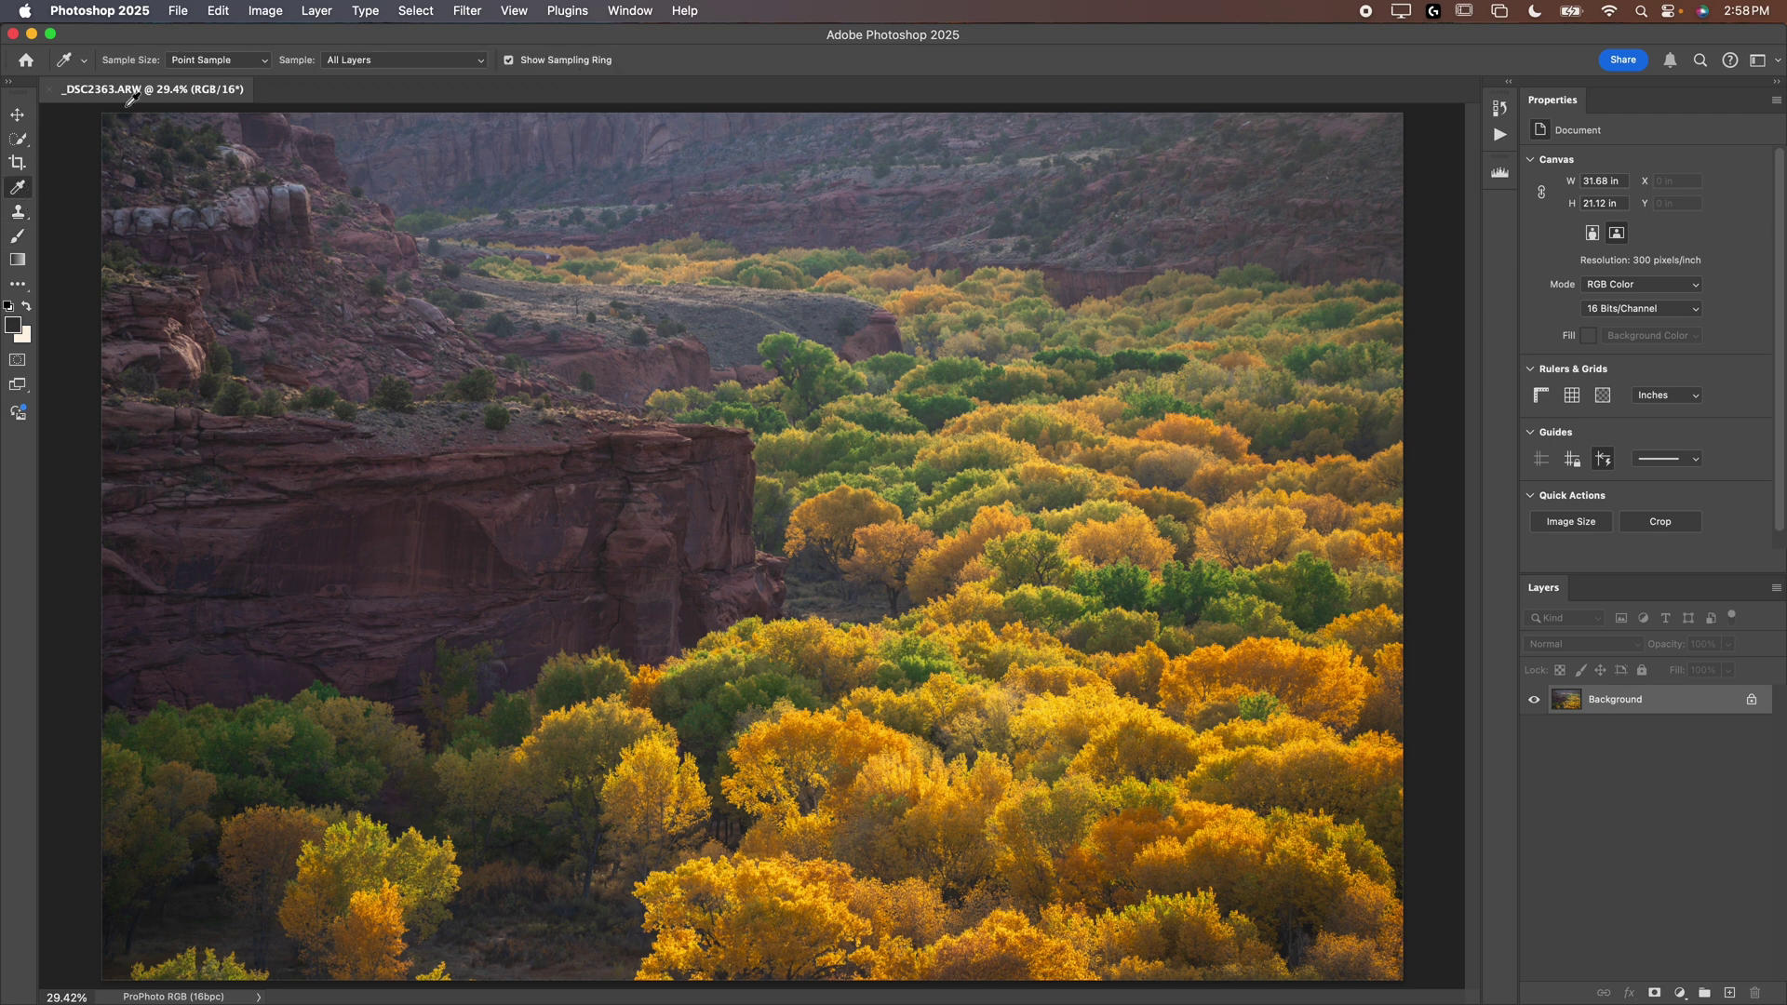
left_click(17, 236)
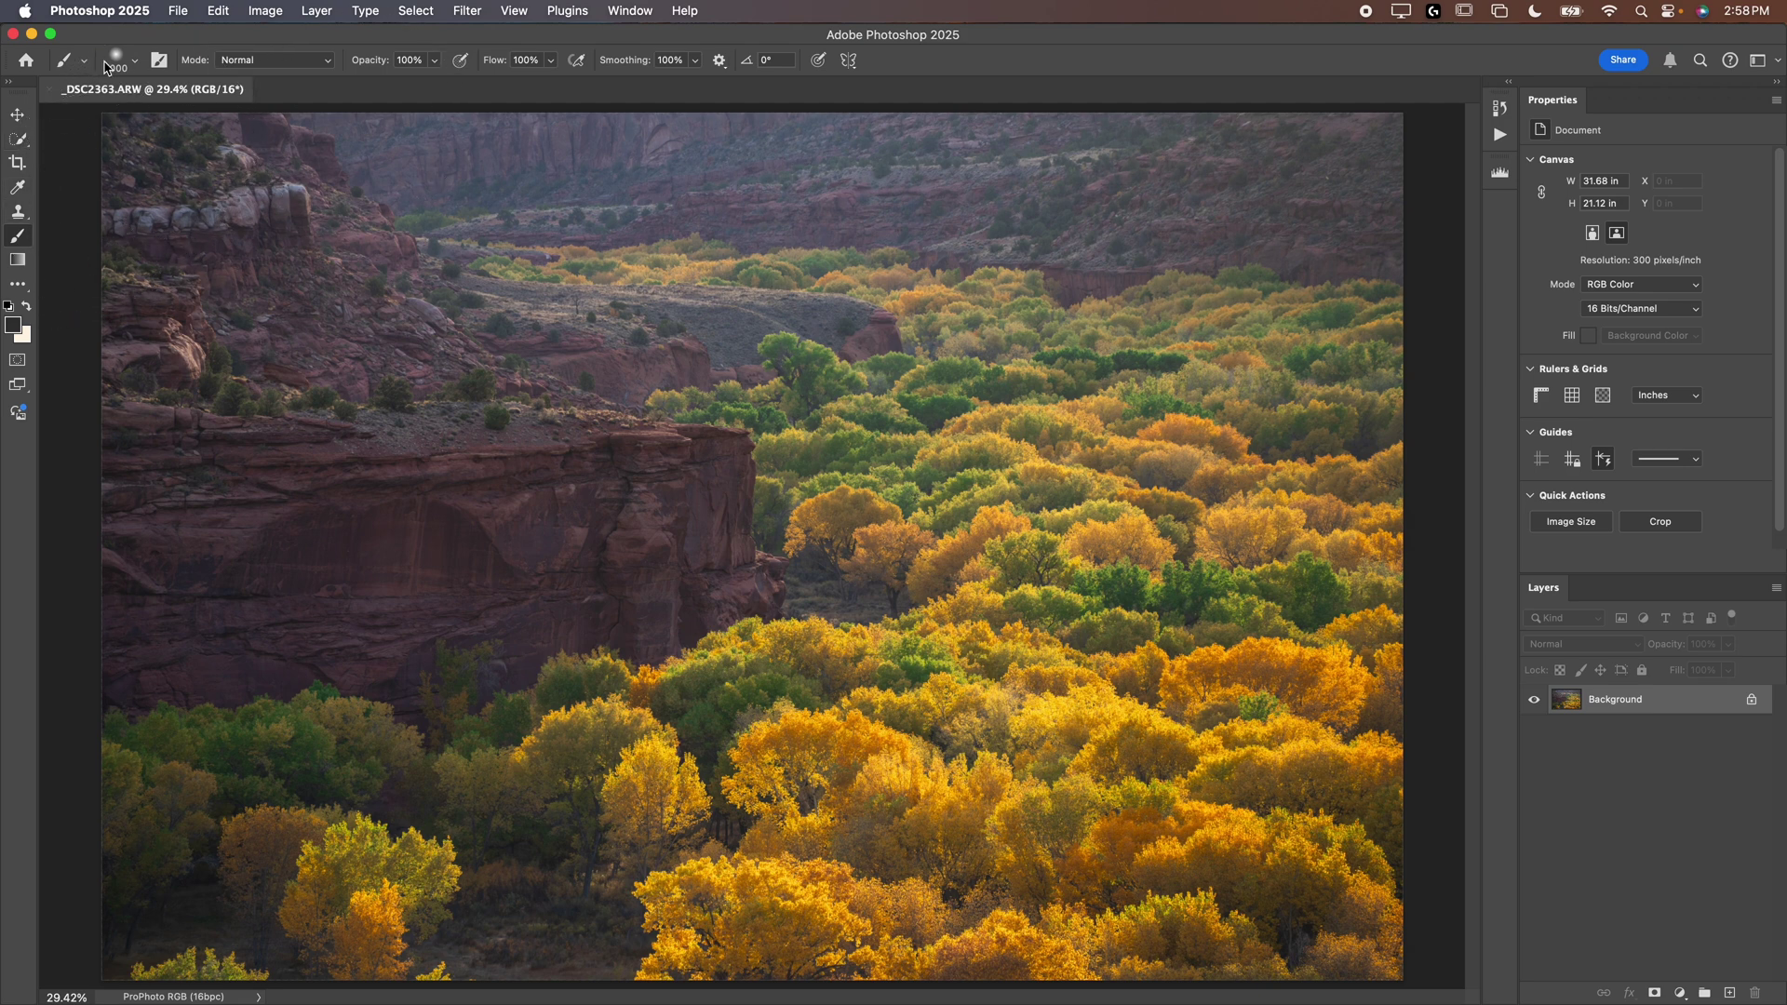
right_click(658, 58)
key("Escape")
Expand and re-collapse the docked Histogram, History and Actions panels
mouse_move(1546, 594)
left_click(1504, 176)
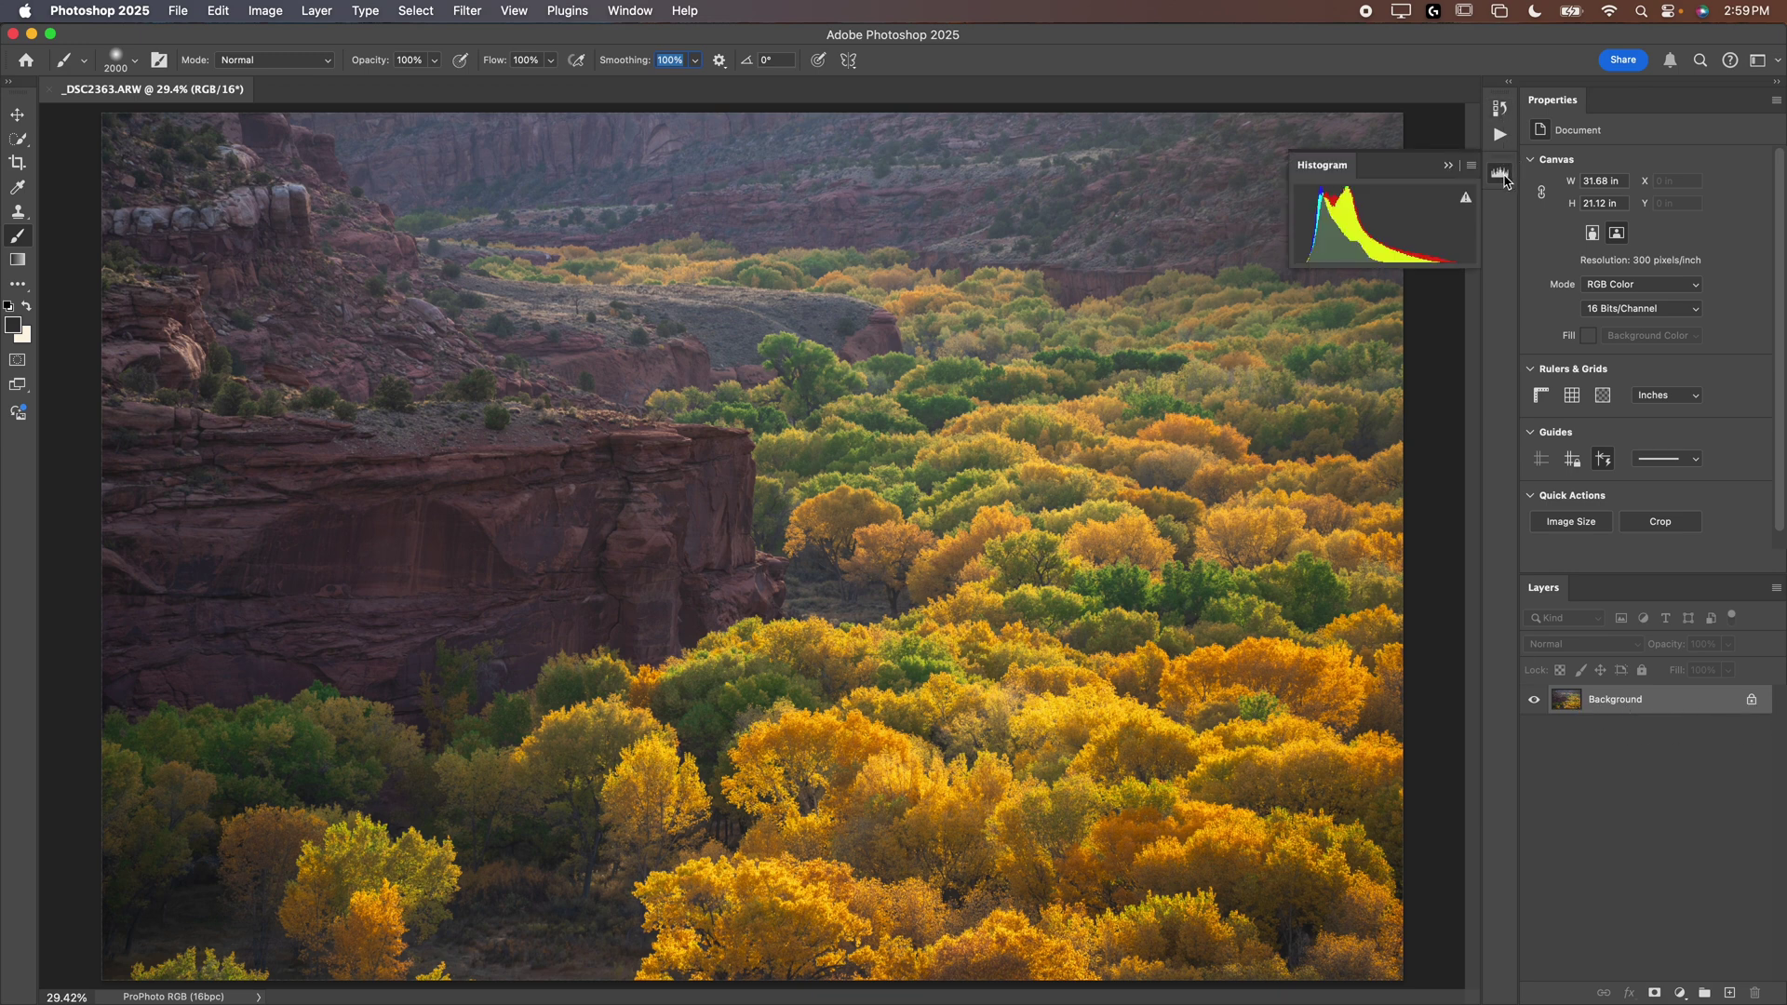
left_click(1501, 177)
left_click(1498, 110)
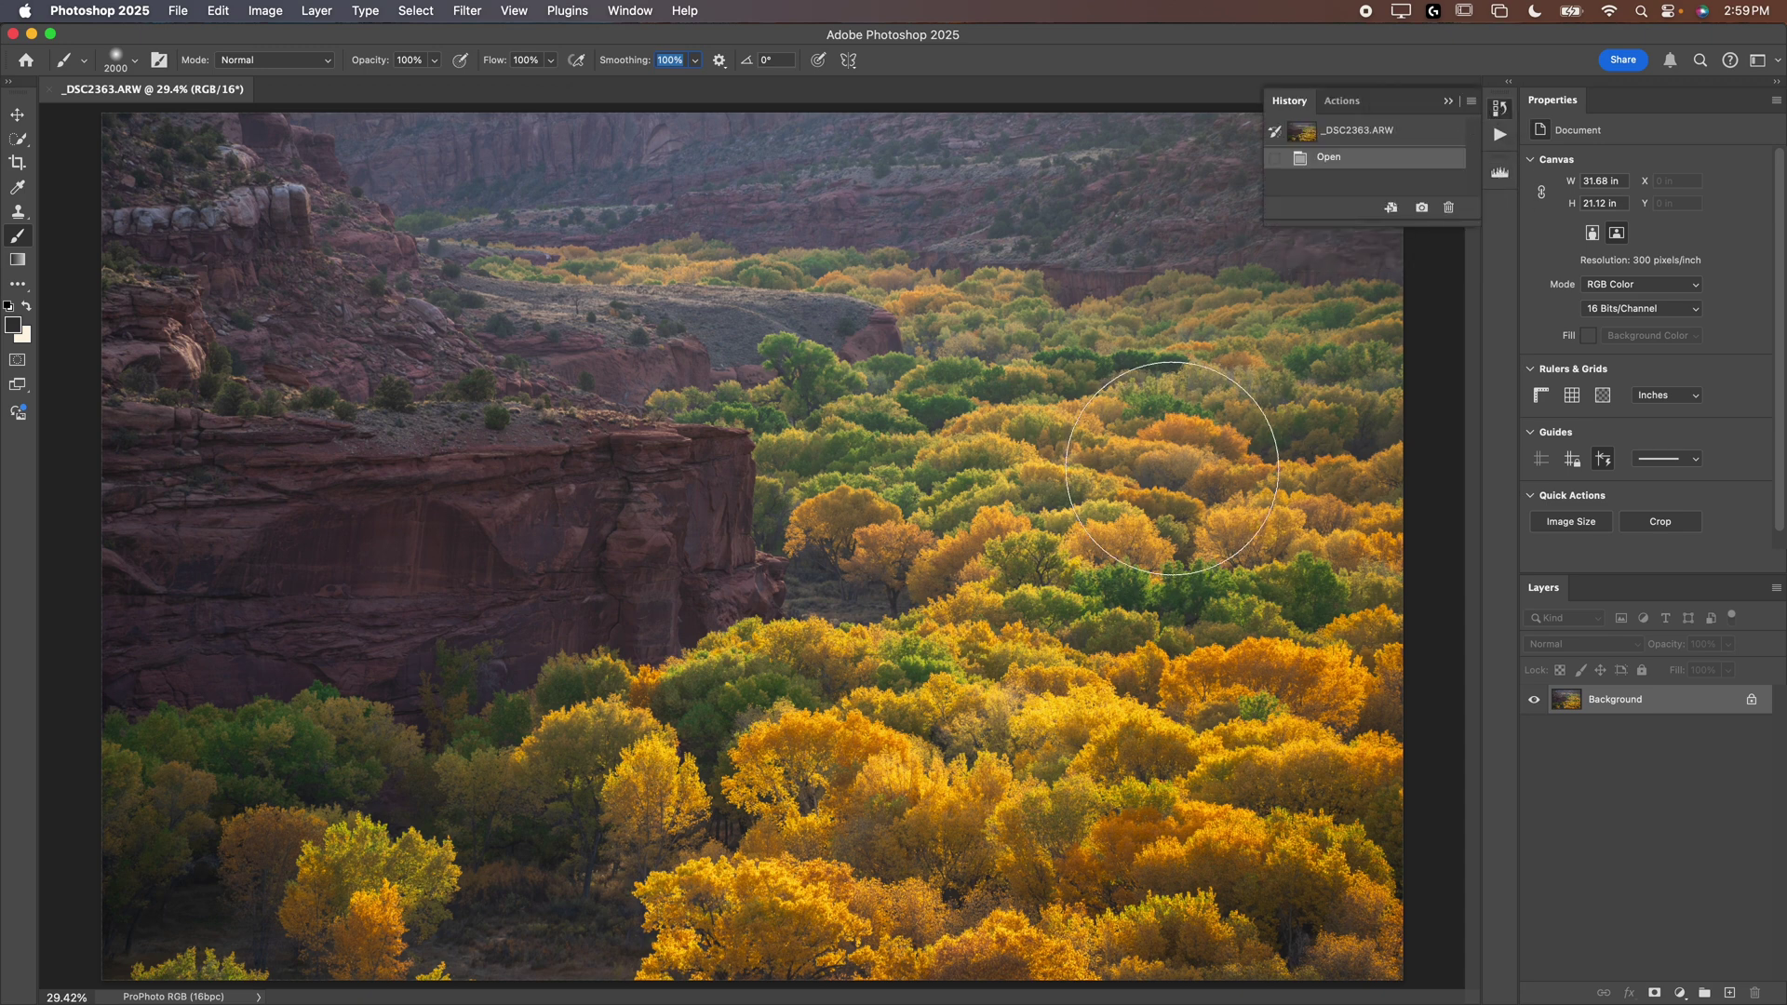
left_click(1500, 135)
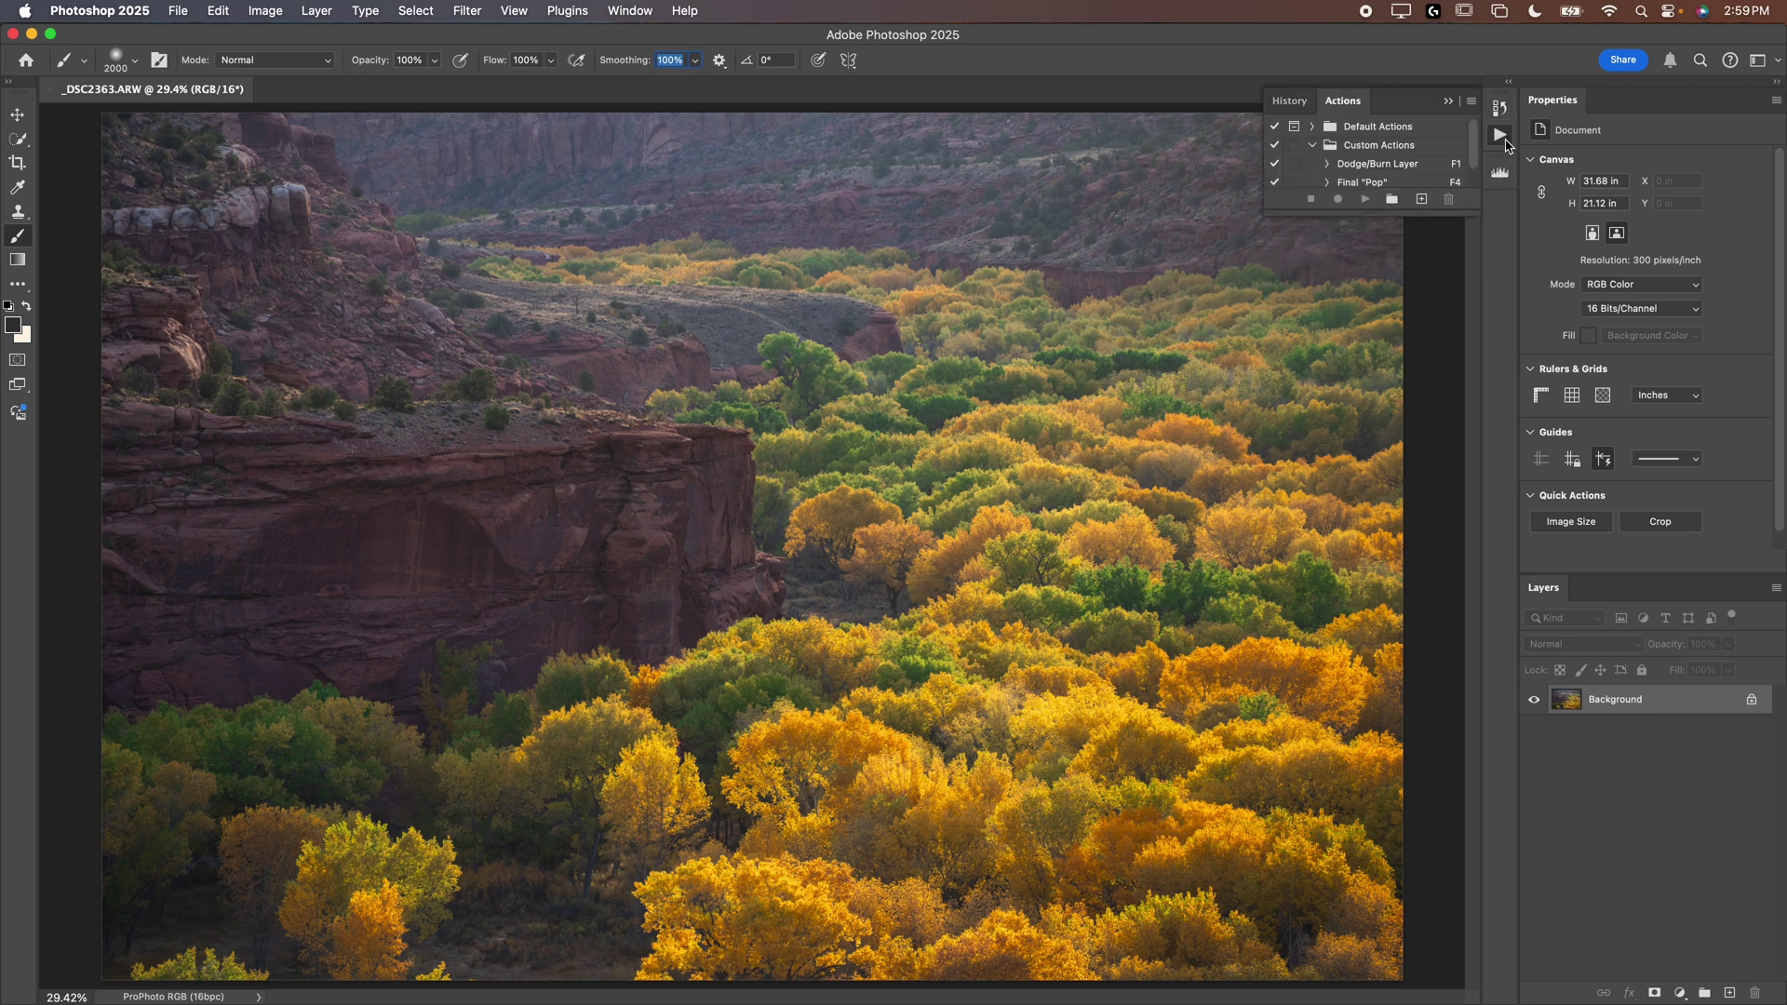
left_click(1447, 103)
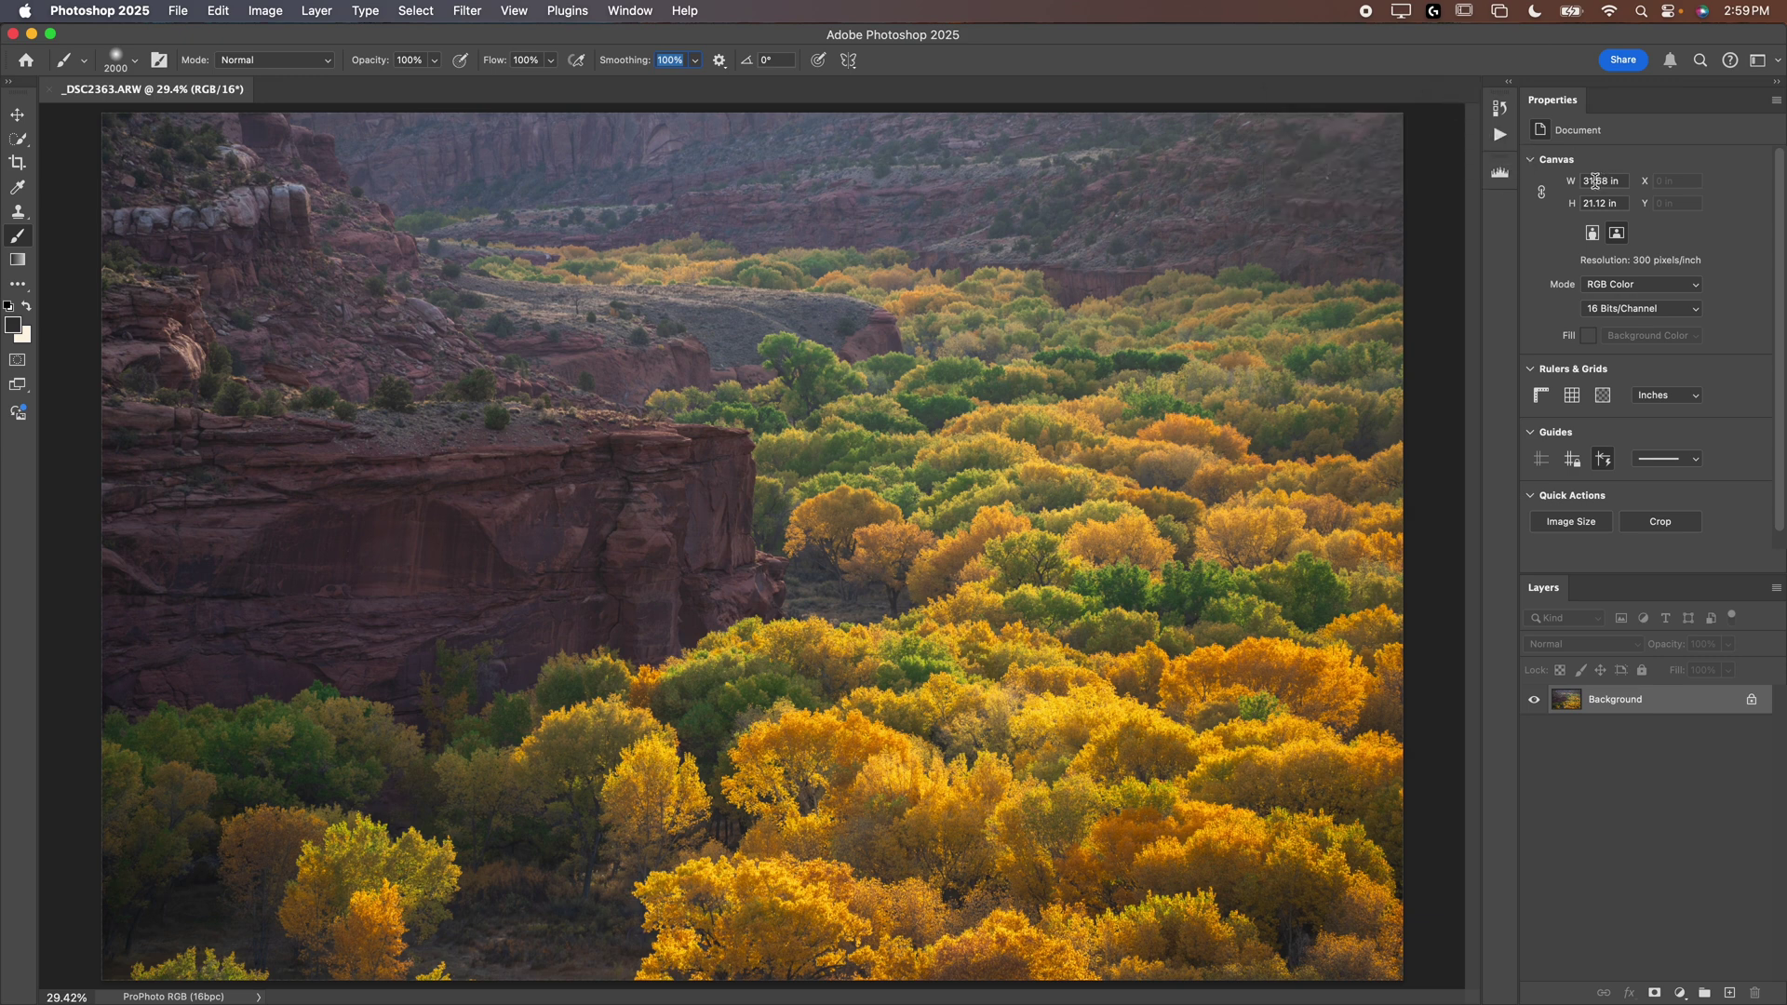